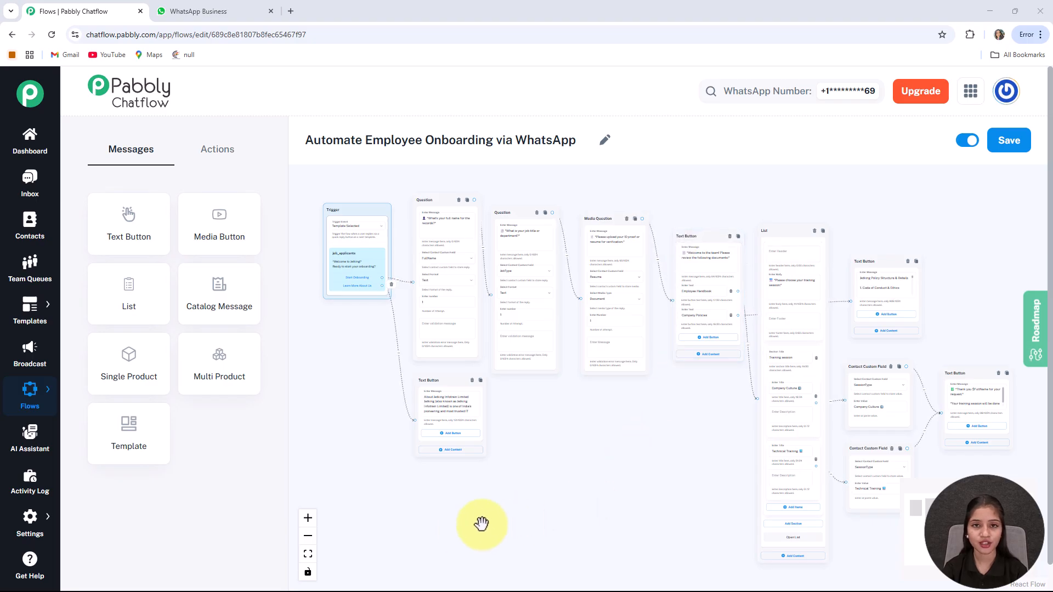
Take over the contact's inbox chat with Intervene and send them the approved job_applicants template.
left_click(7, 185)
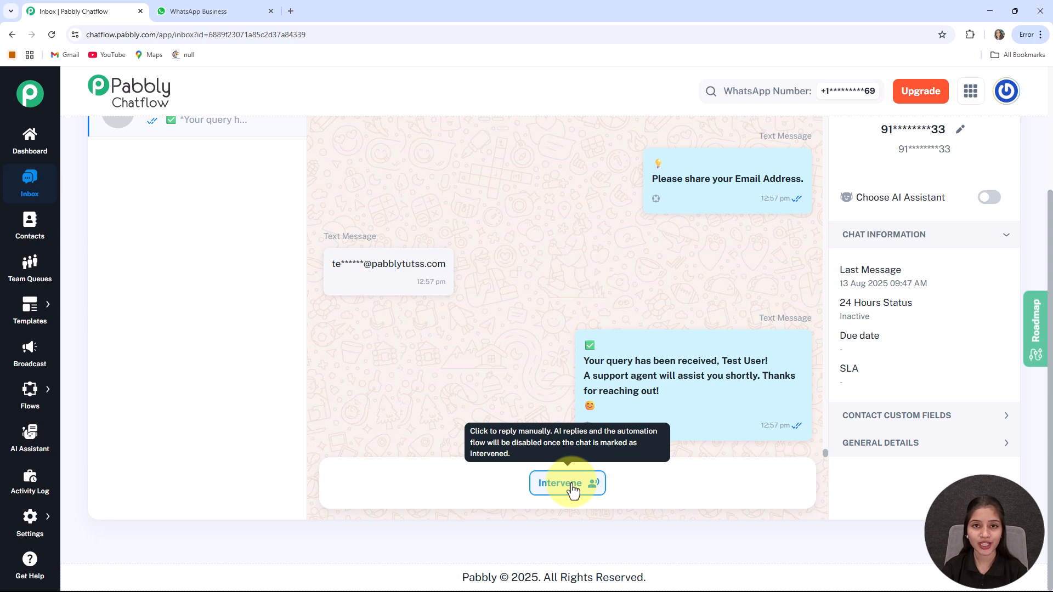
left_click(573, 488)
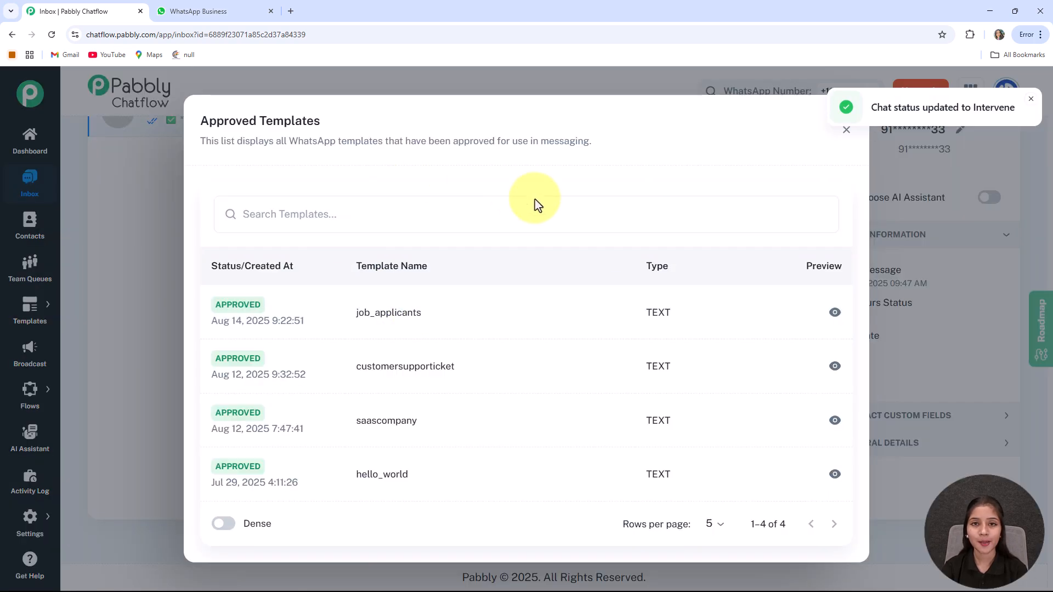
left_click(392, 321)
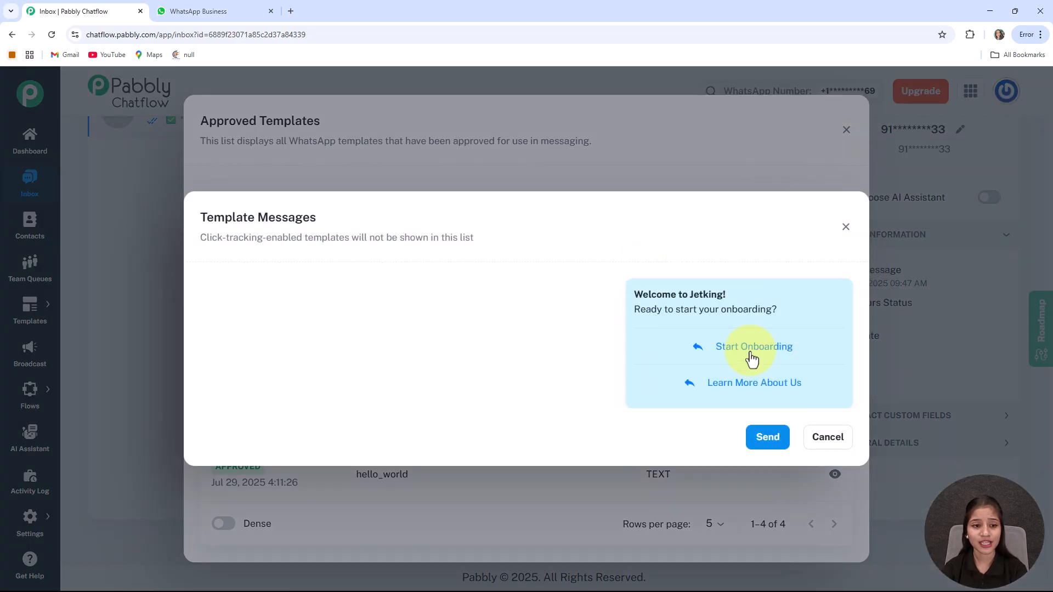
left_click(768, 437)
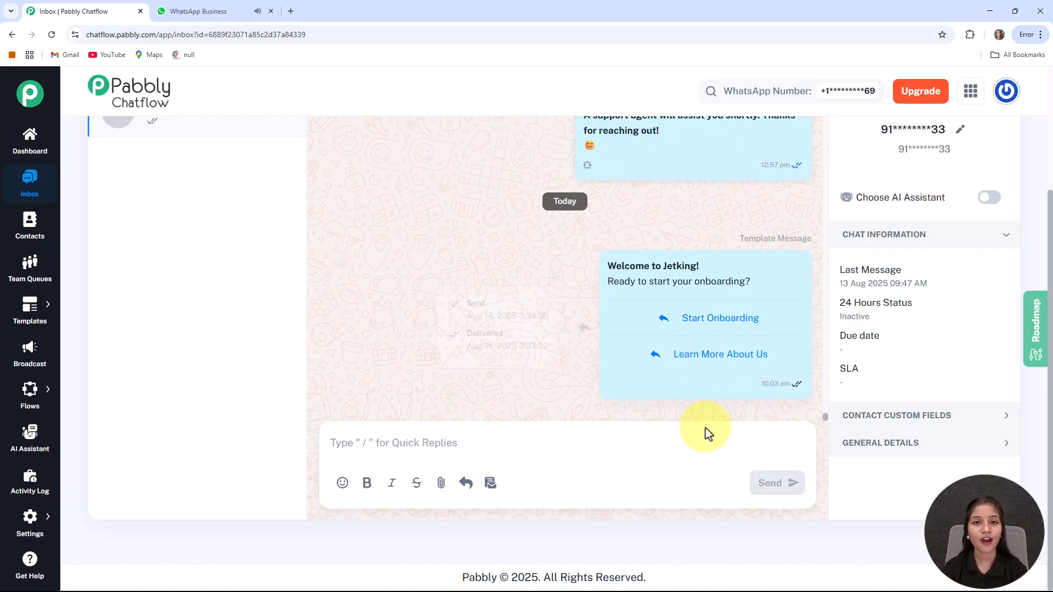
Switch to WhatsApp Business, start the onboarding, and answer its questions with the full name, "Software Developer" and the file test_software_developer_resume.pdf.
left_click(211, 12)
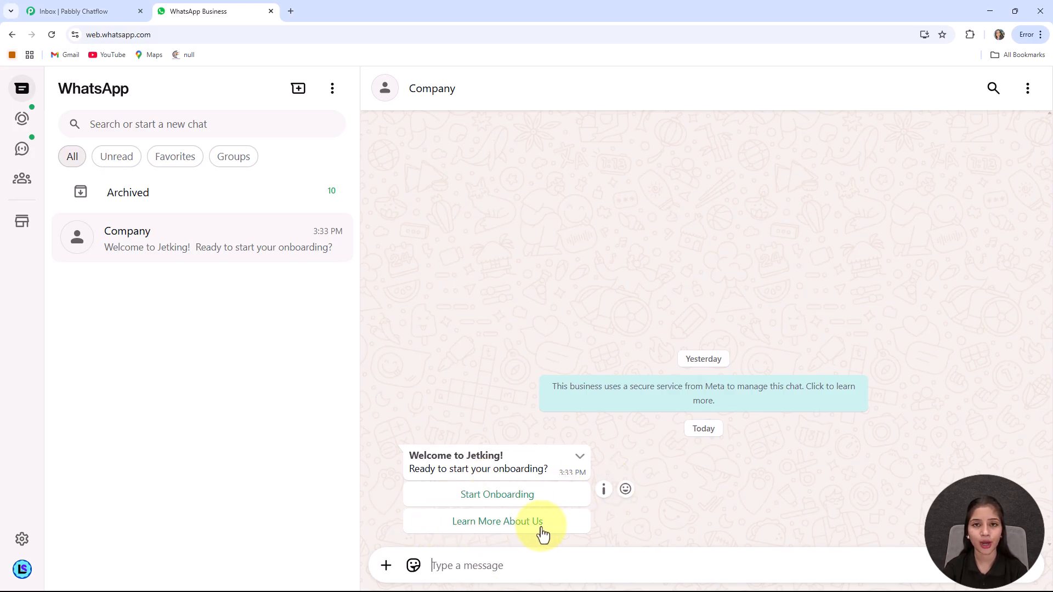
left_click(498, 495)
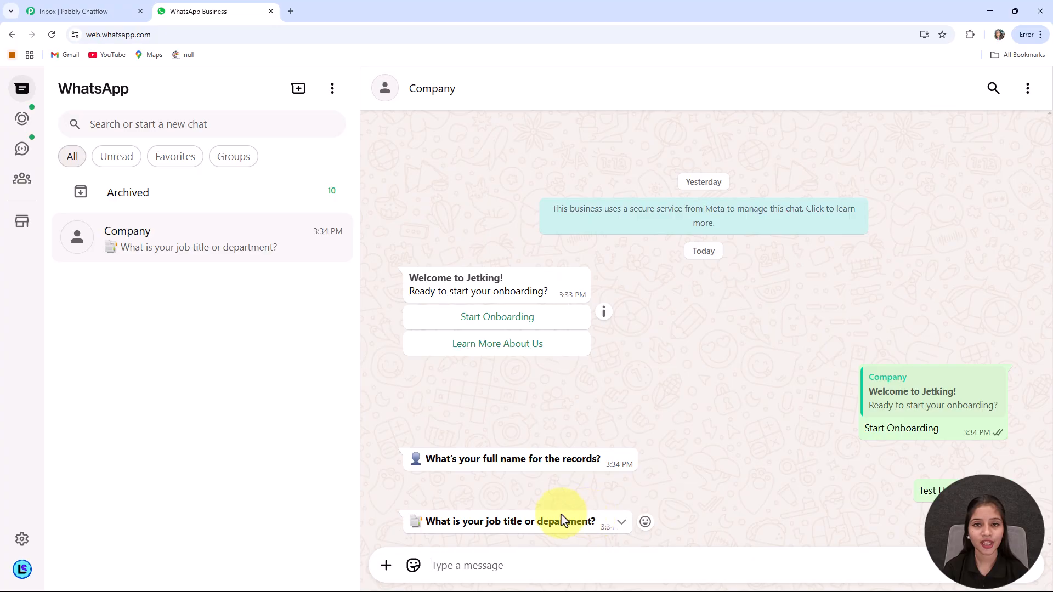
type("Software Developer")
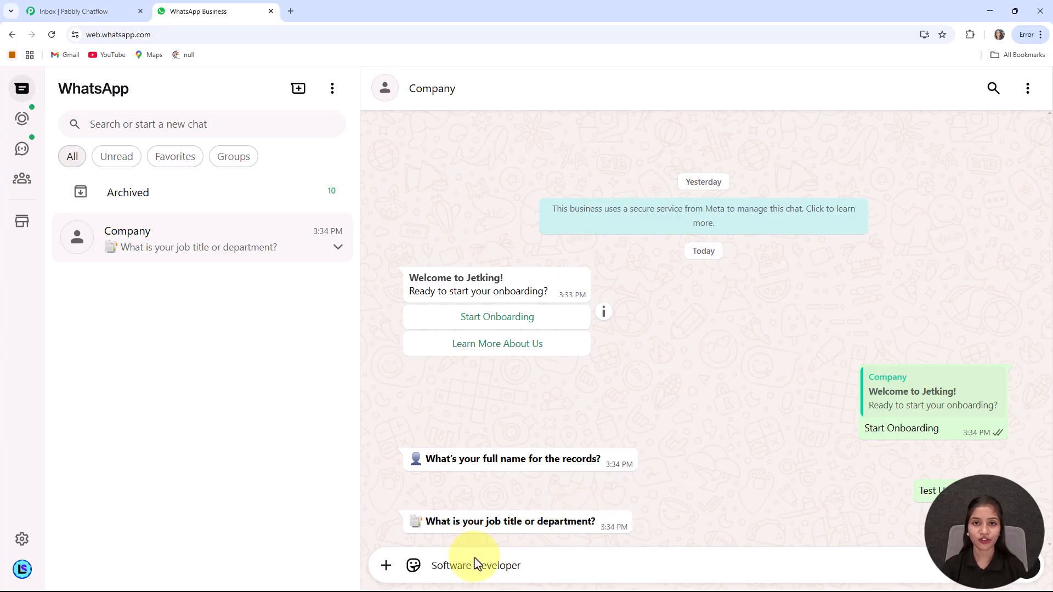
key("Return")
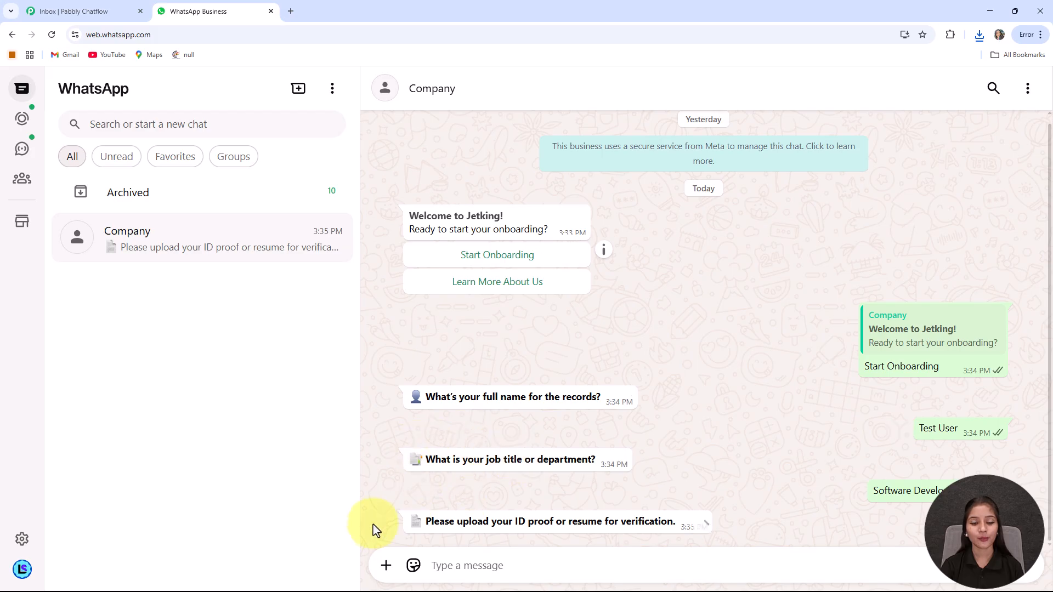
left_click(386, 565)
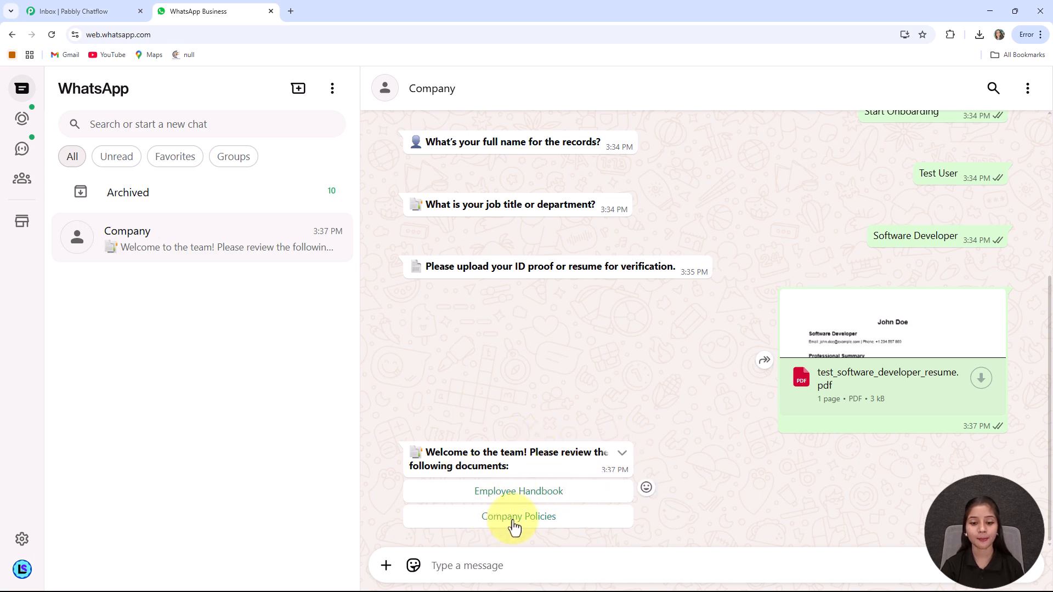
Request the Employee Handbook in the Company chat and submit Company Culture as the training session.
left_click(507, 492)
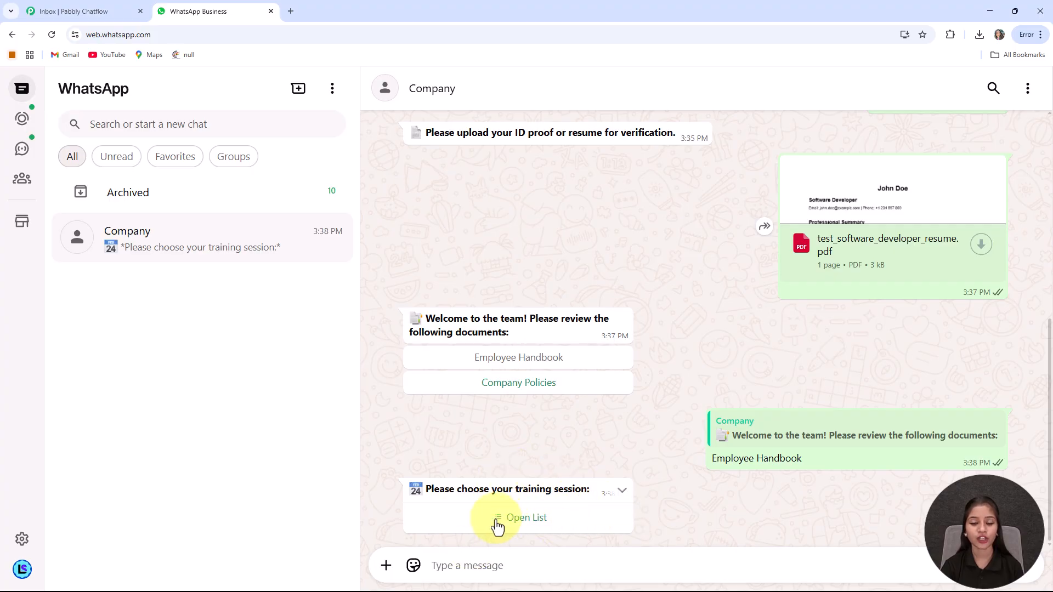
left_click(535, 529)
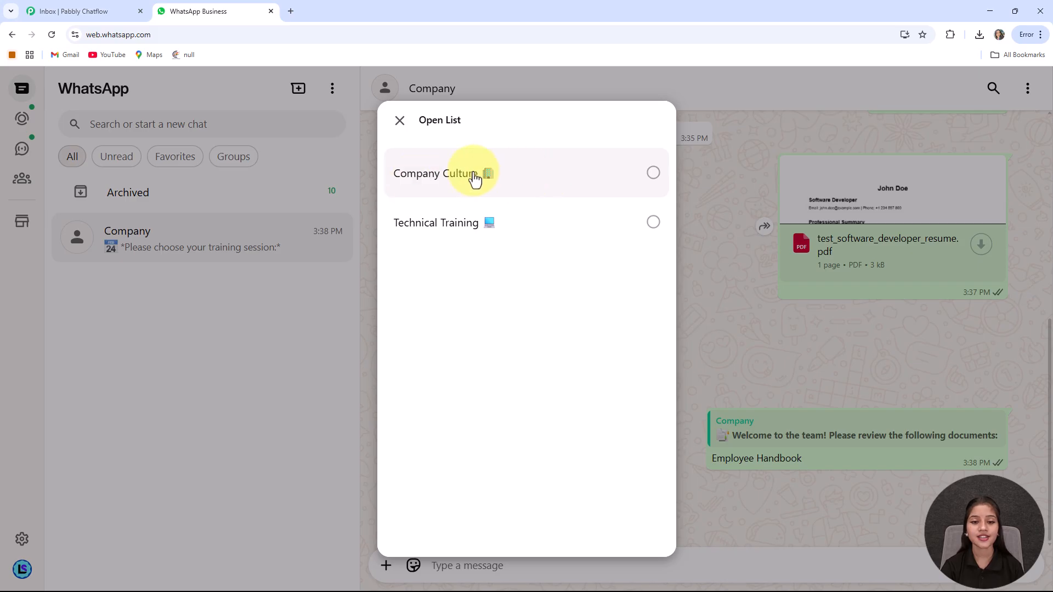
left_click(514, 183)
left_click(636, 518)
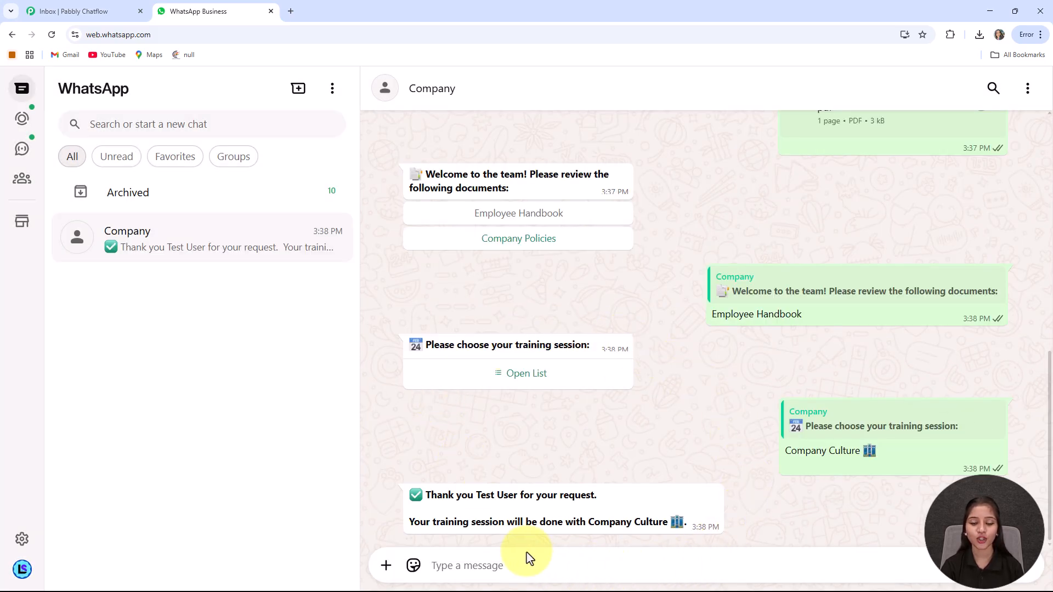
Examine the personalised name and training session in the final confirmation message, and review the earlier onboarding replies.
left_click_drag(477, 497, 538, 509)
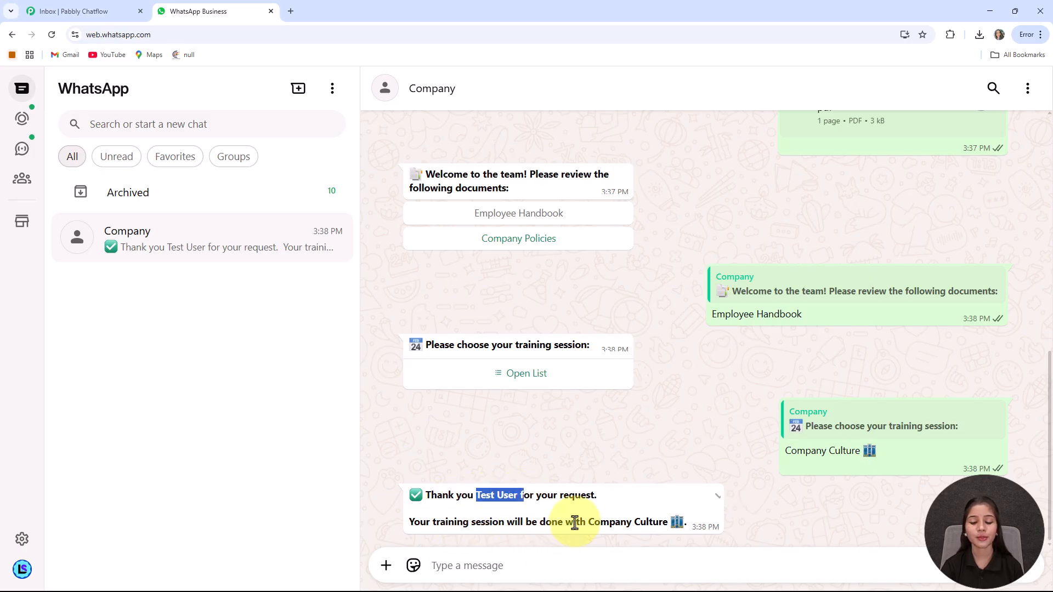
left_click(636, 447)
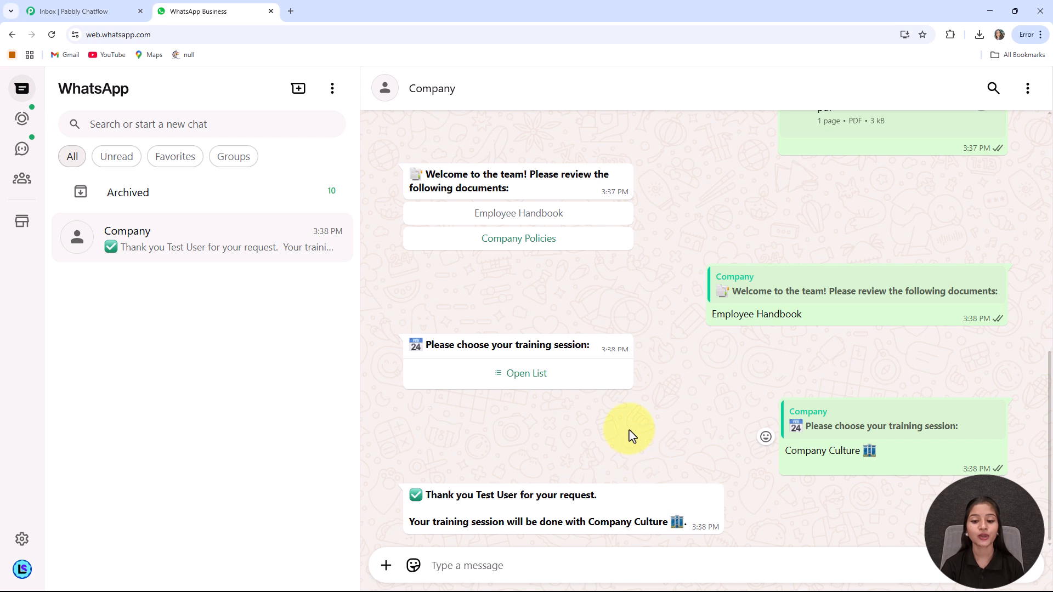
left_click_drag(479, 492, 512, 492)
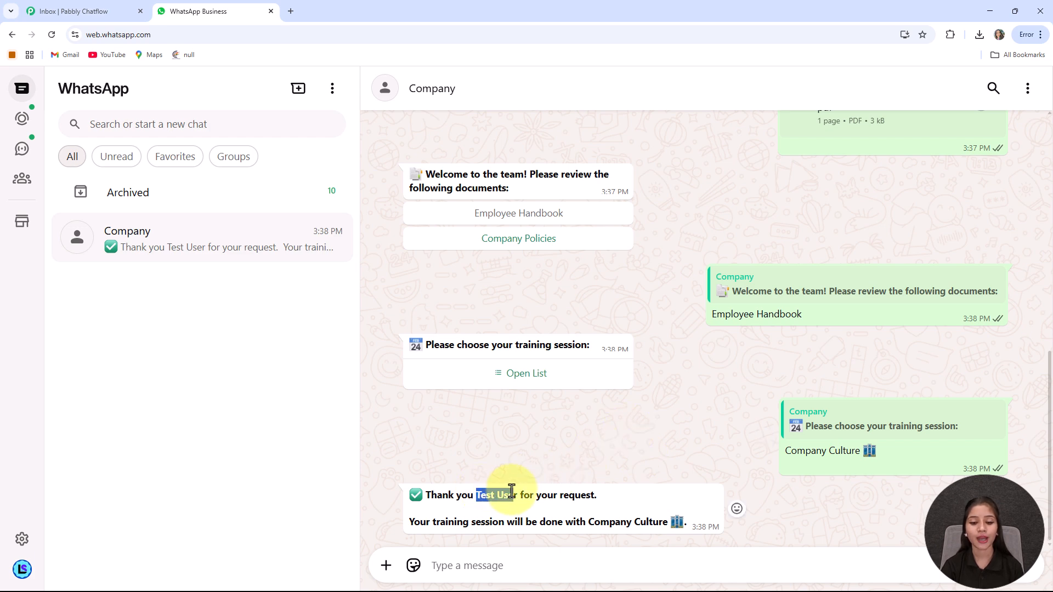
left_click(538, 455)
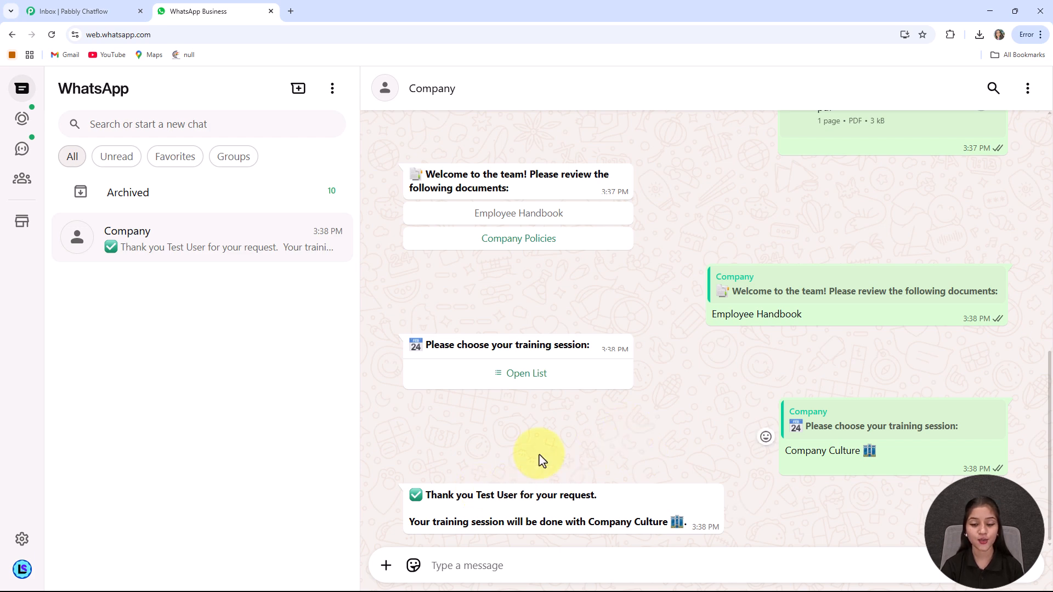
left_click_drag(588, 523, 689, 526)
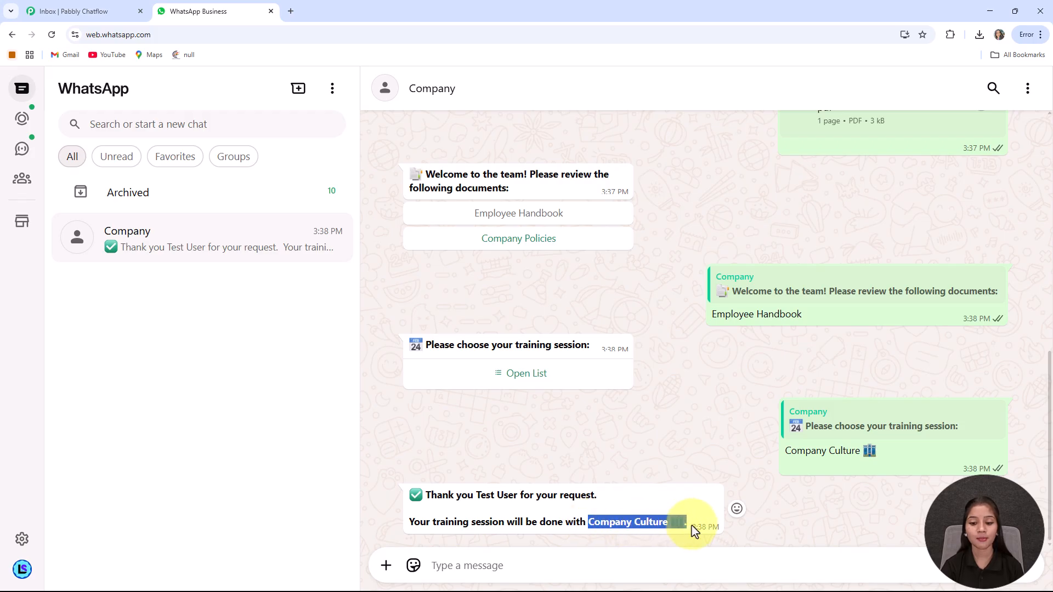
left_click(651, 455)
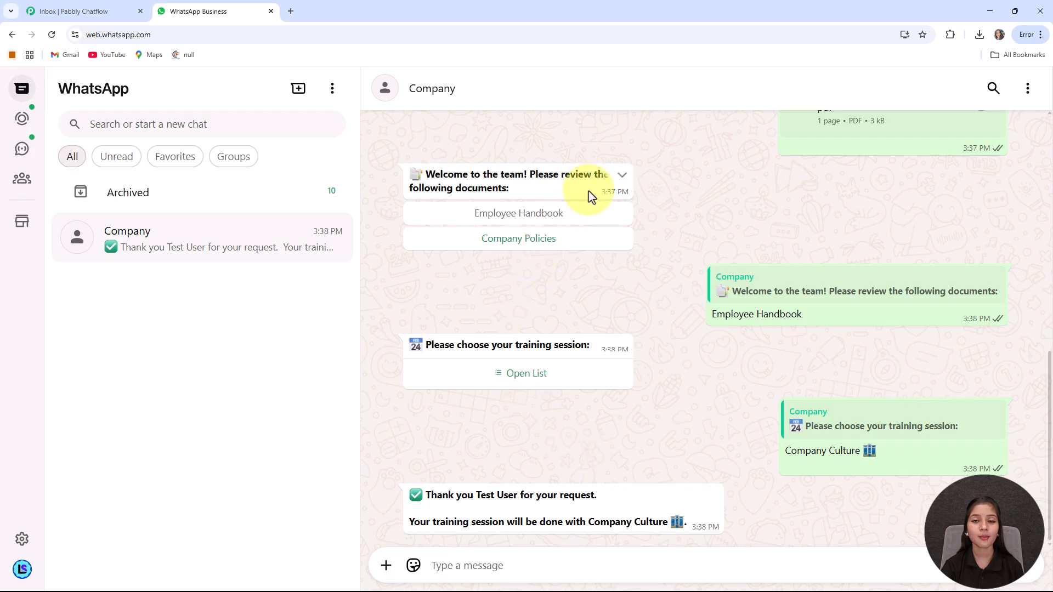
scroll(668, 400, "up", 6)
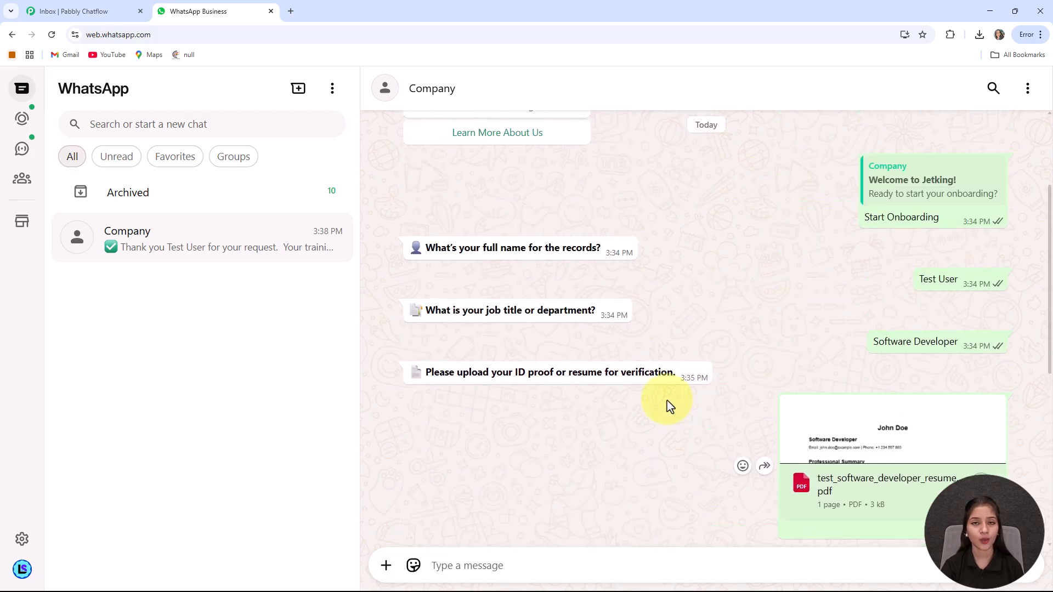
scroll(667, 401, "down", 2)
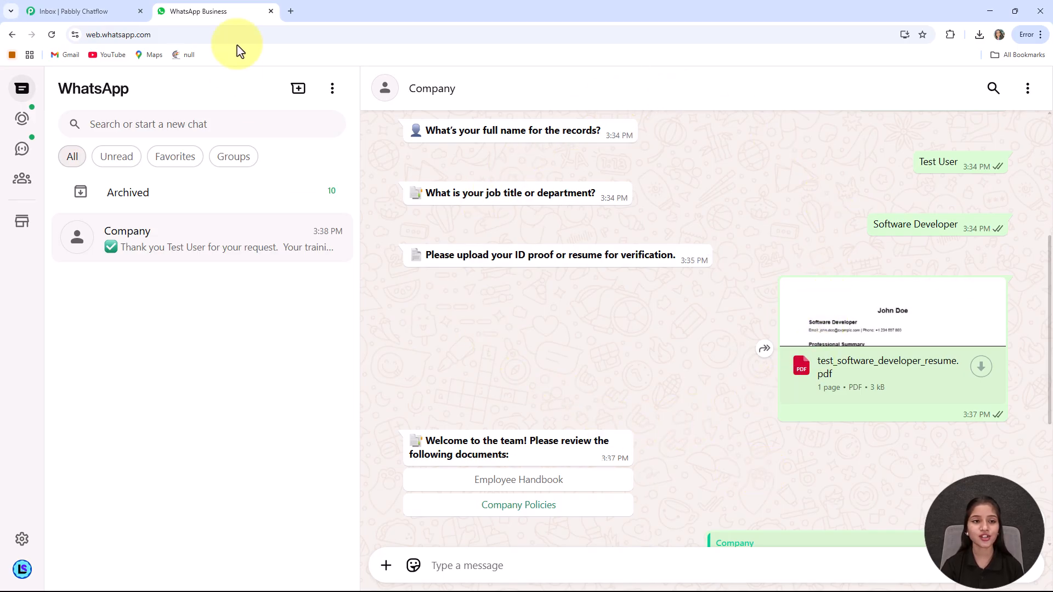
Load pabbly.com/chatflow in a new browser tab.
left_click(291, 16)
type("pabbly.com/chatflow")
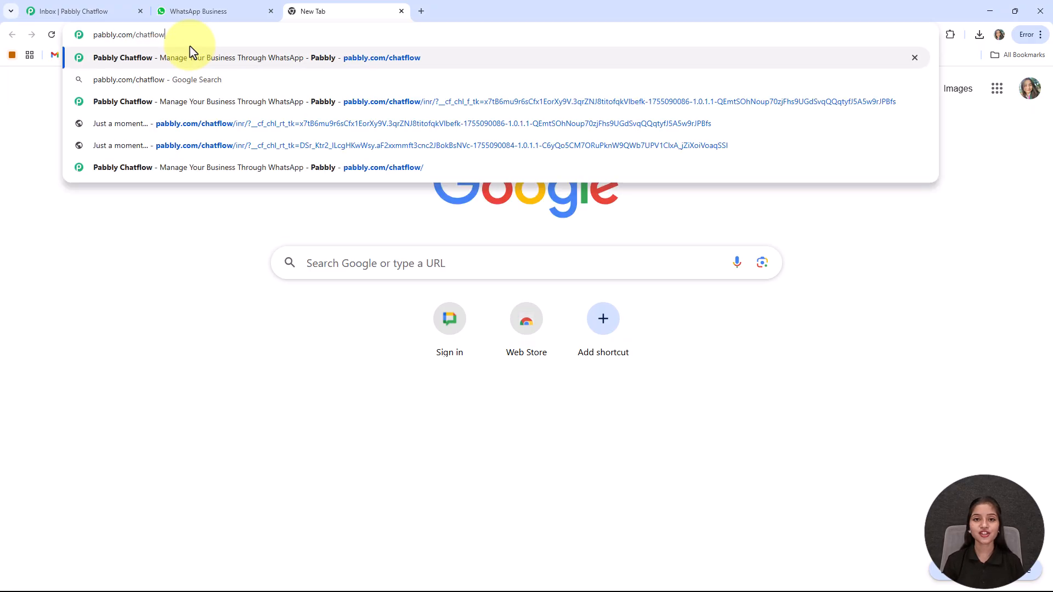
key("Return")
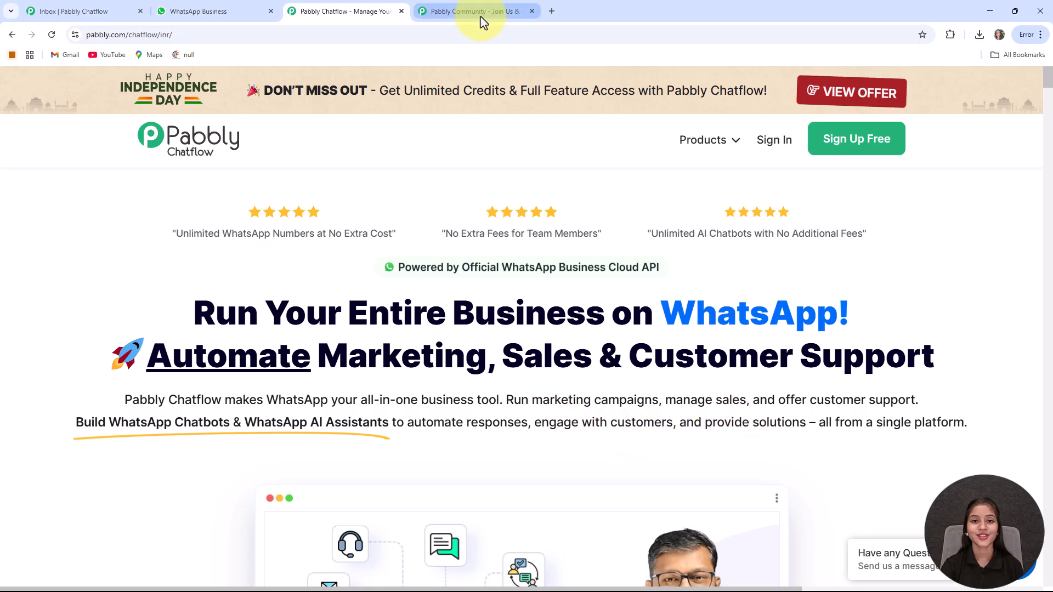
Look through the Pabbly Community page for its benefits, testimonial and the option to join.
left_click(481, 17)
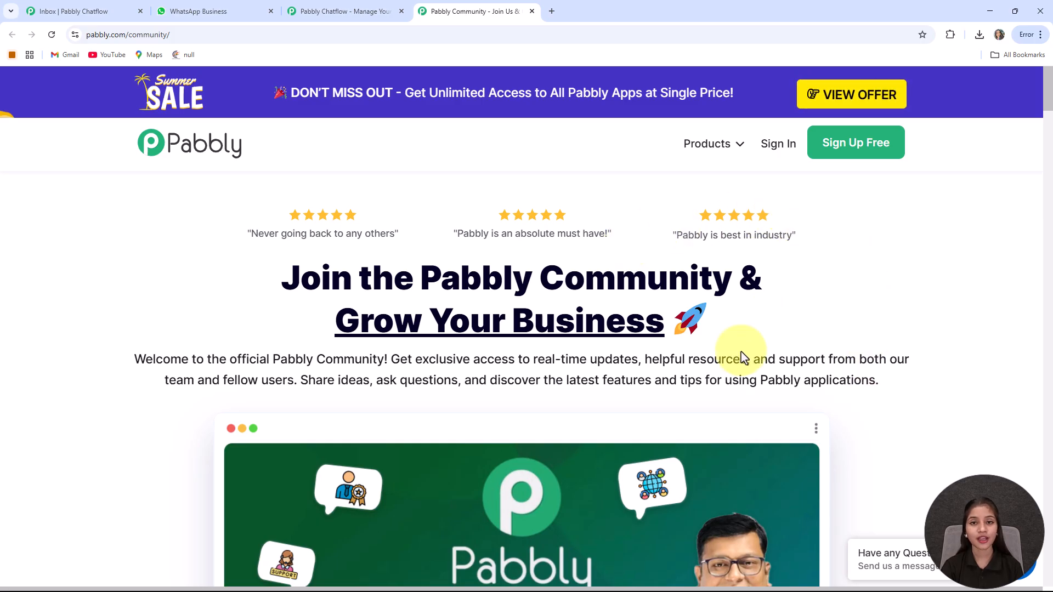
scroll(619, 335, "down", 2)
scroll(620, 335, "up", 2)
scroll(536, 375, "down", 2)
scroll(536, 374, "down", 4)
scroll(536, 379, "down", 4)
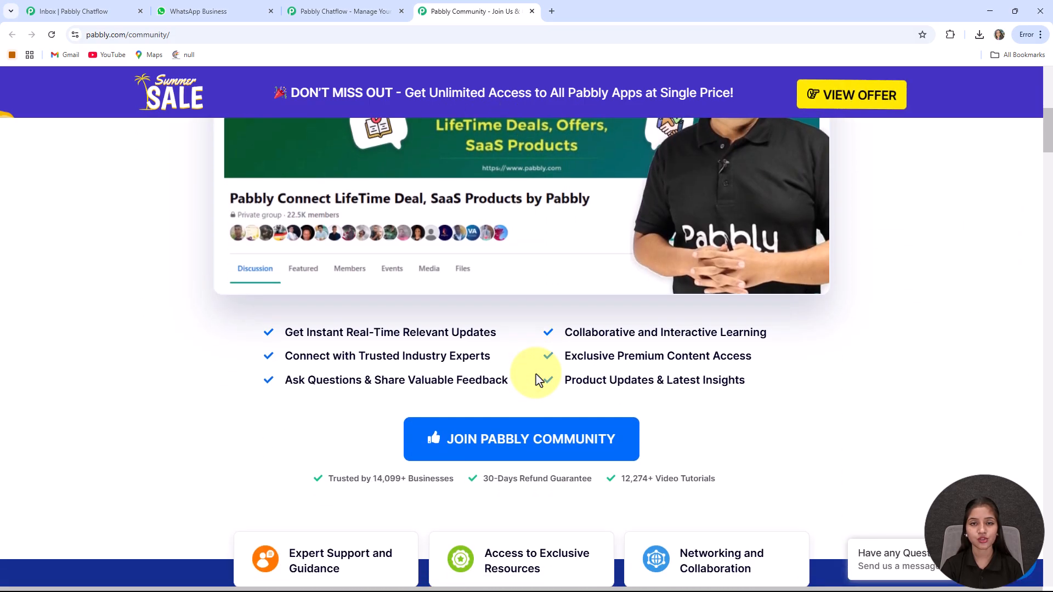
scroll(539, 378, "down", 2)
scroll(541, 393, "up", 5)
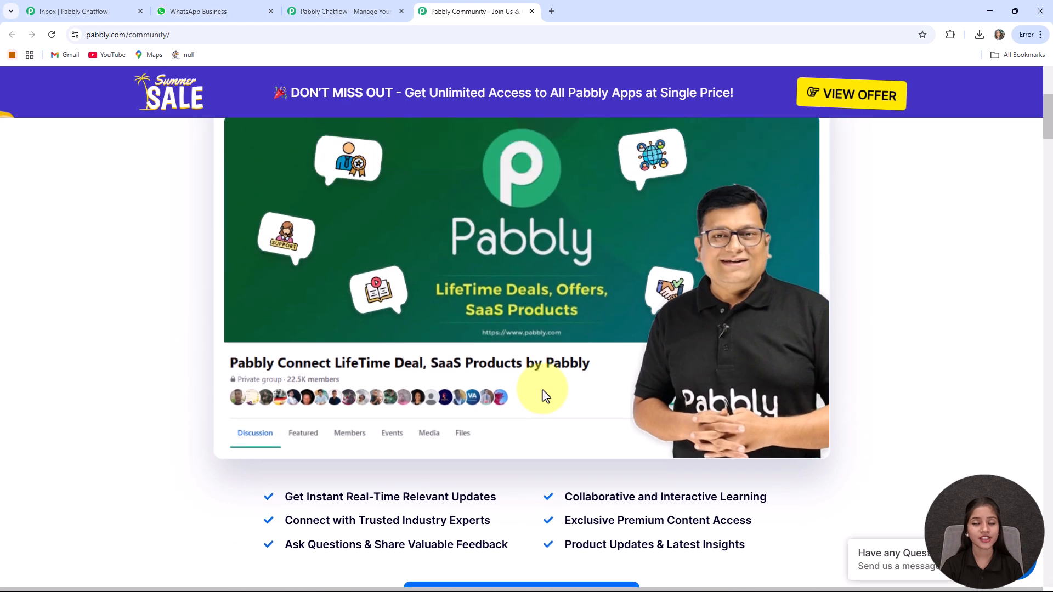
scroll(542, 394, "down", 5)
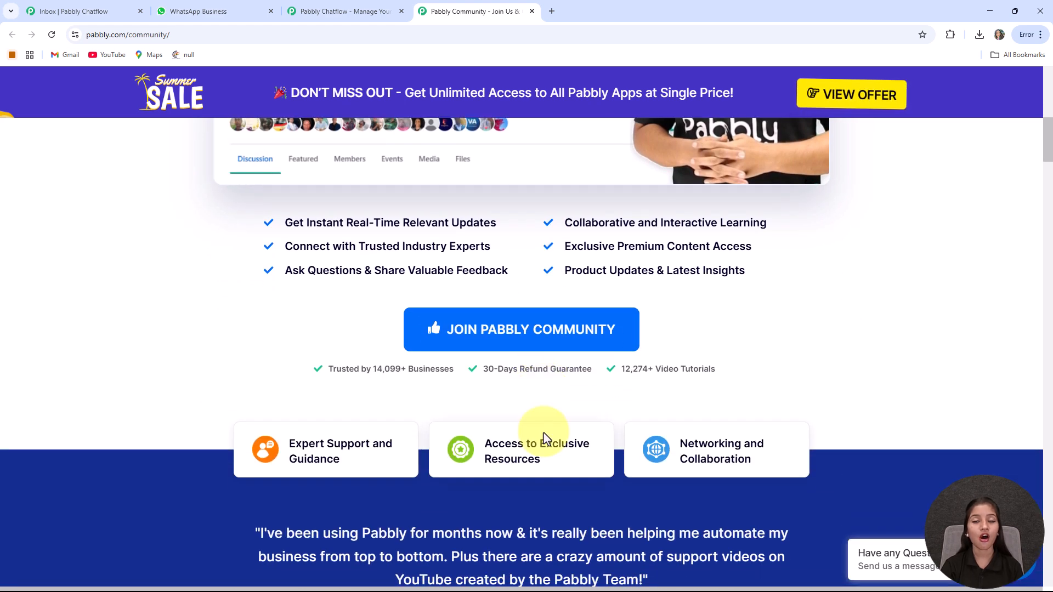
scroll(543, 428, "down", 2)
scroll(544, 434, "down", 10)
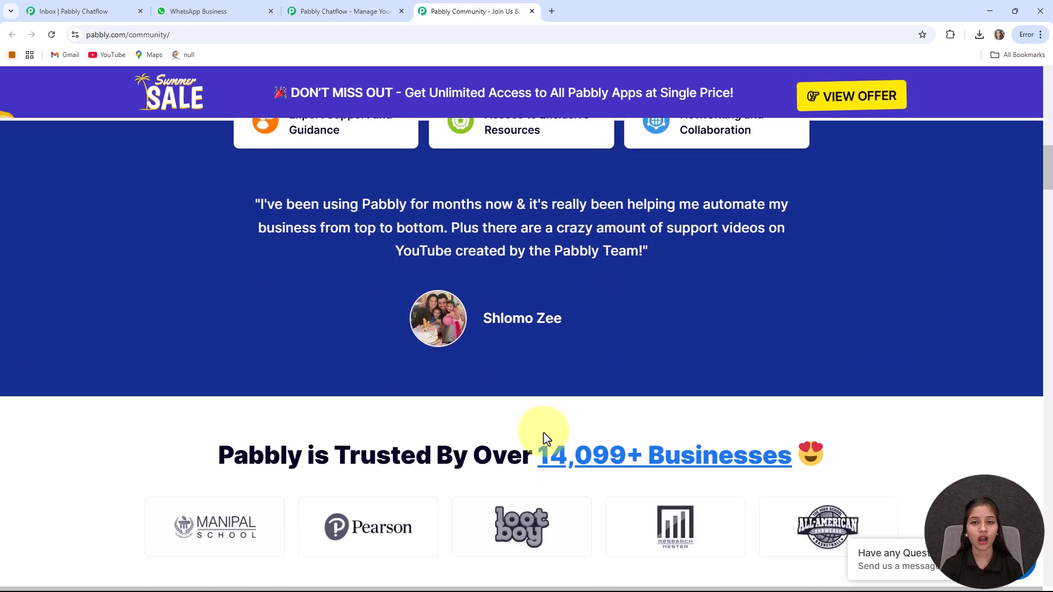
scroll(548, 375, "up", 5)
scroll(549, 375, "up", 4)
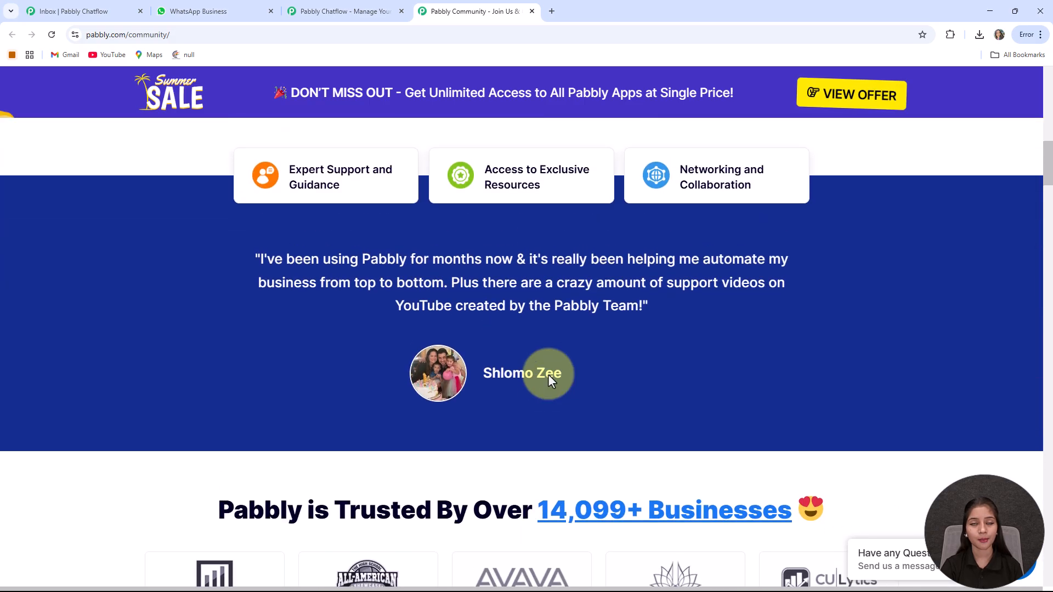
scroll(549, 376, "up", 6)
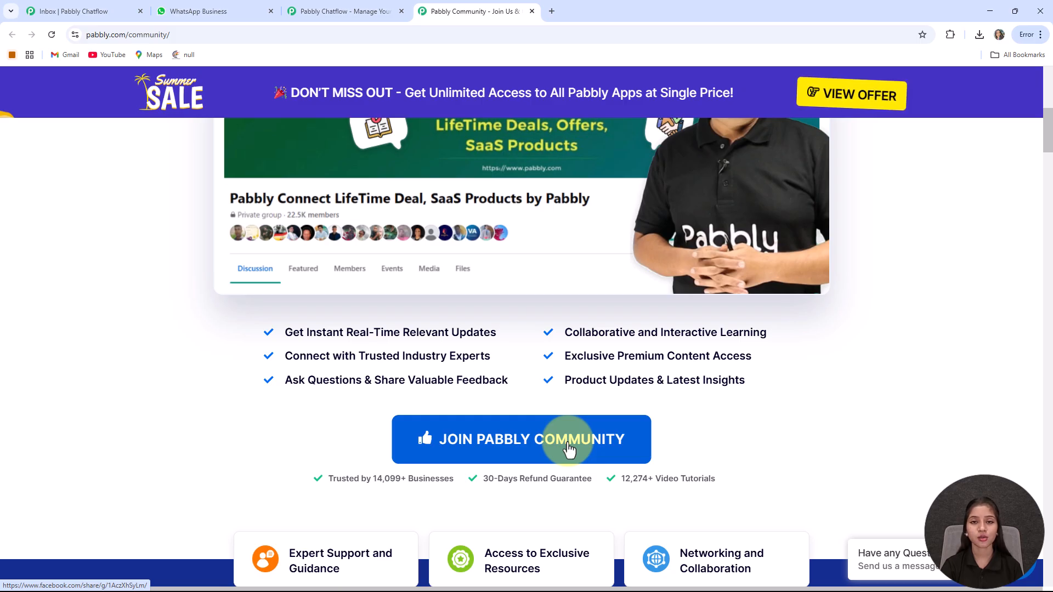
scroll(569, 450, "up", 6)
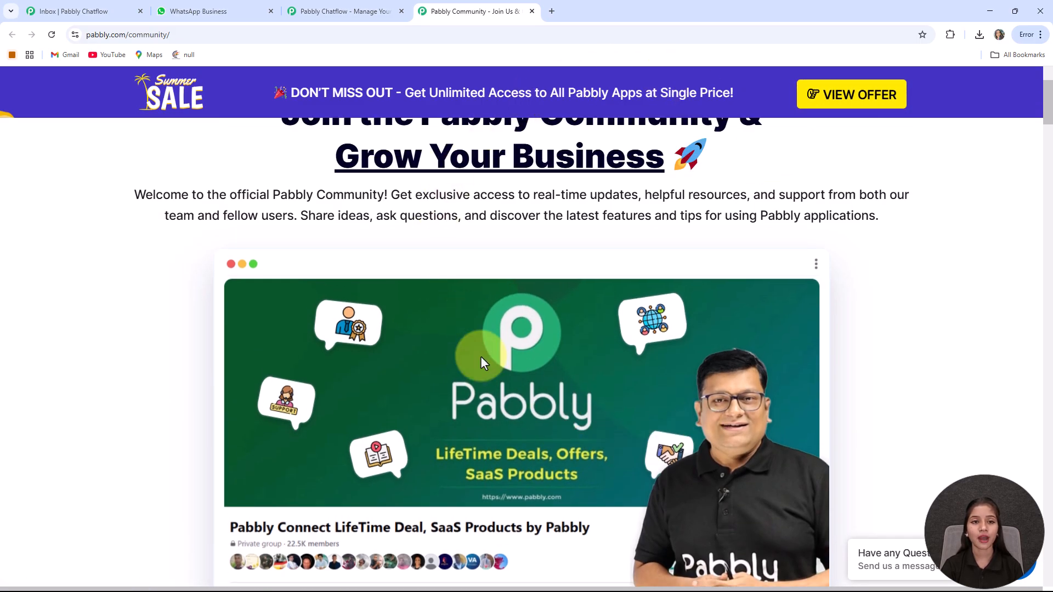
Return to the Pabbly Chatflow website, sign in to the Pabbly account, and access the Pabbly Chatflow app.
left_click(370, 11)
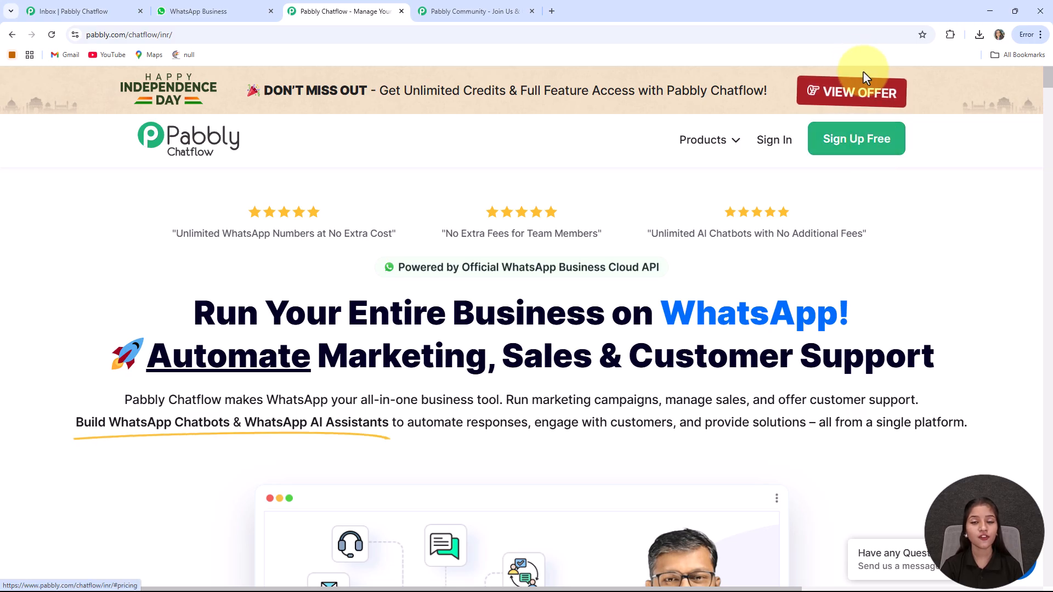
left_click(784, 147)
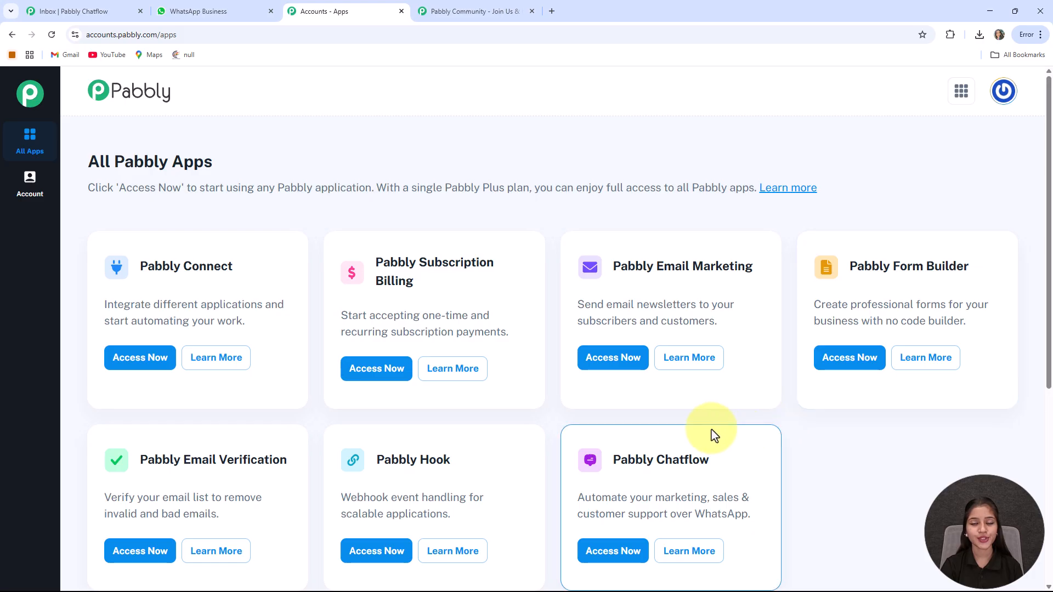
scroll(716, 437, "down", 3)
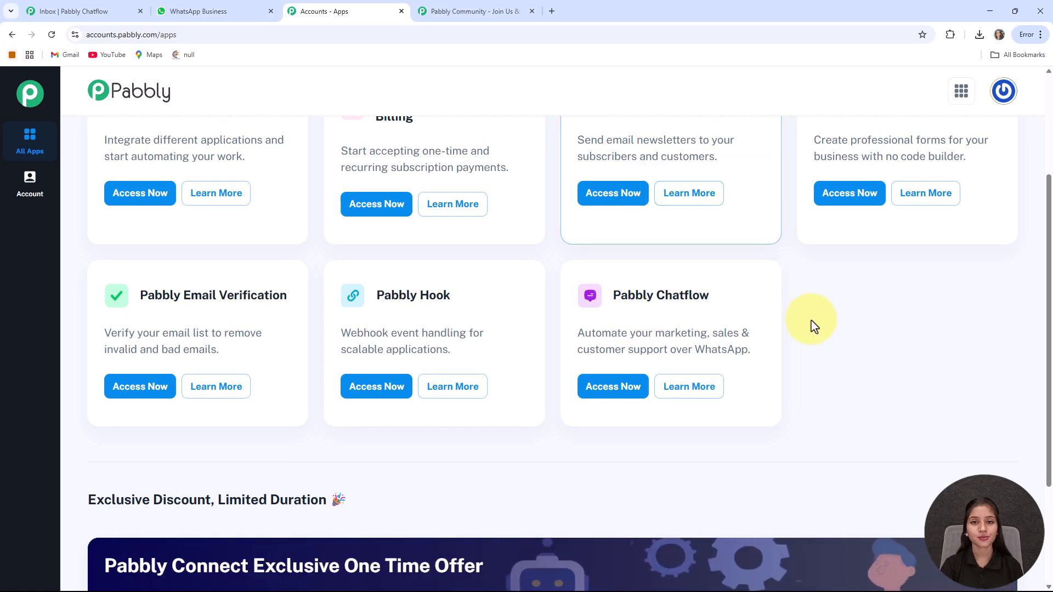
left_click_drag(614, 297, 741, 297)
left_click(737, 294)
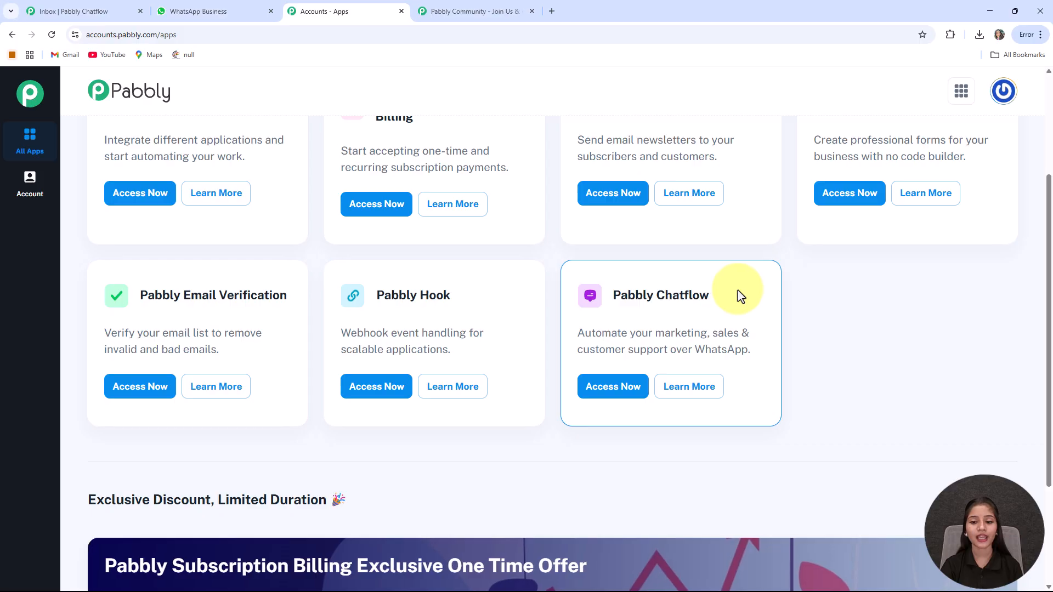
left_click(612, 385)
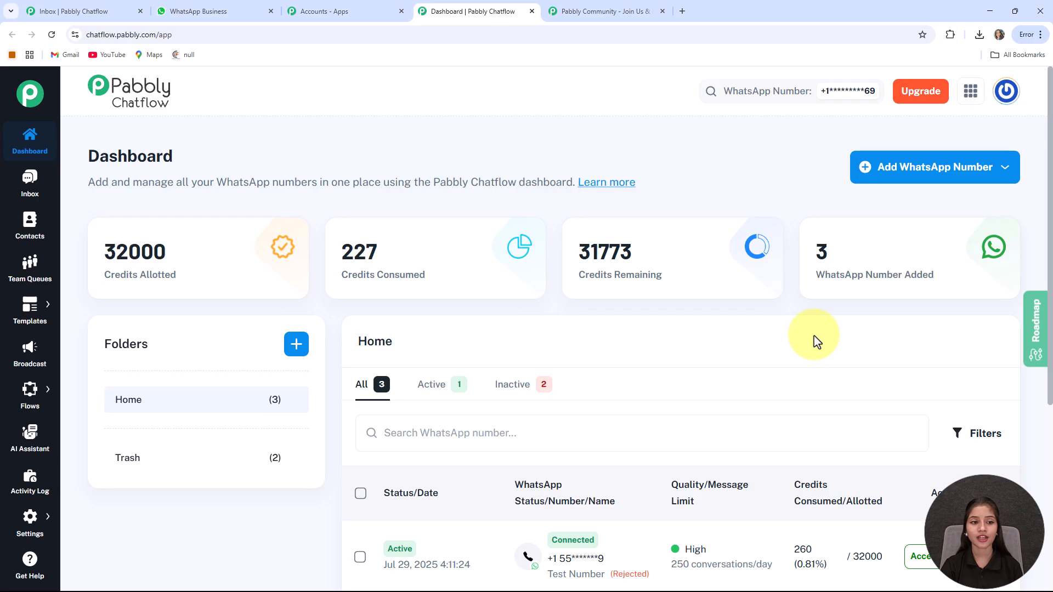
Review the dashboard's options for adding a WhatsApp number and the list of WhatsApp numbers already added.
scroll(816, 341, "down", 1)
scroll(816, 340, "up", 1)
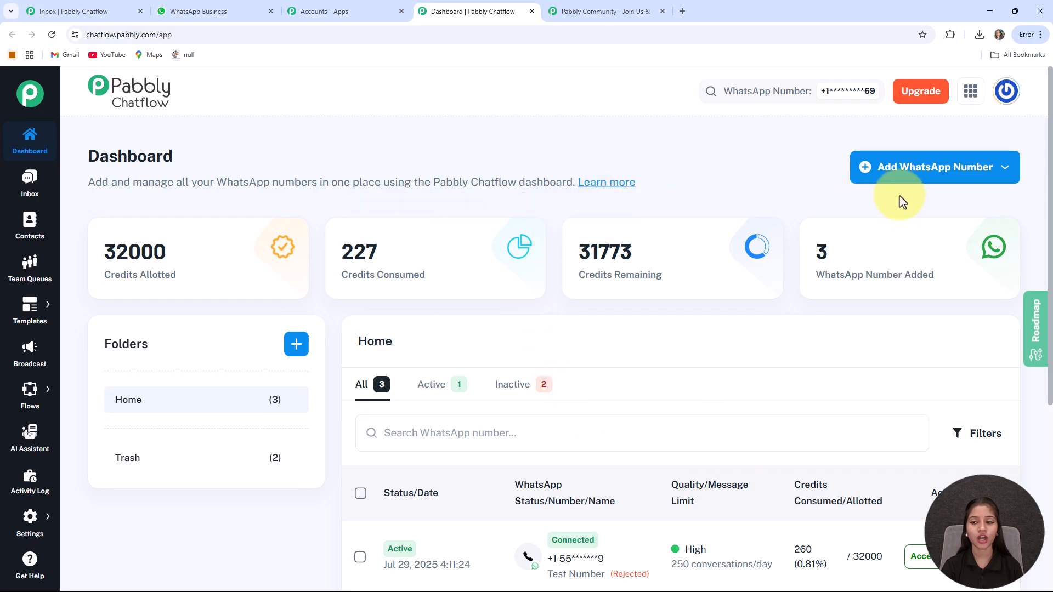
left_click(915, 169)
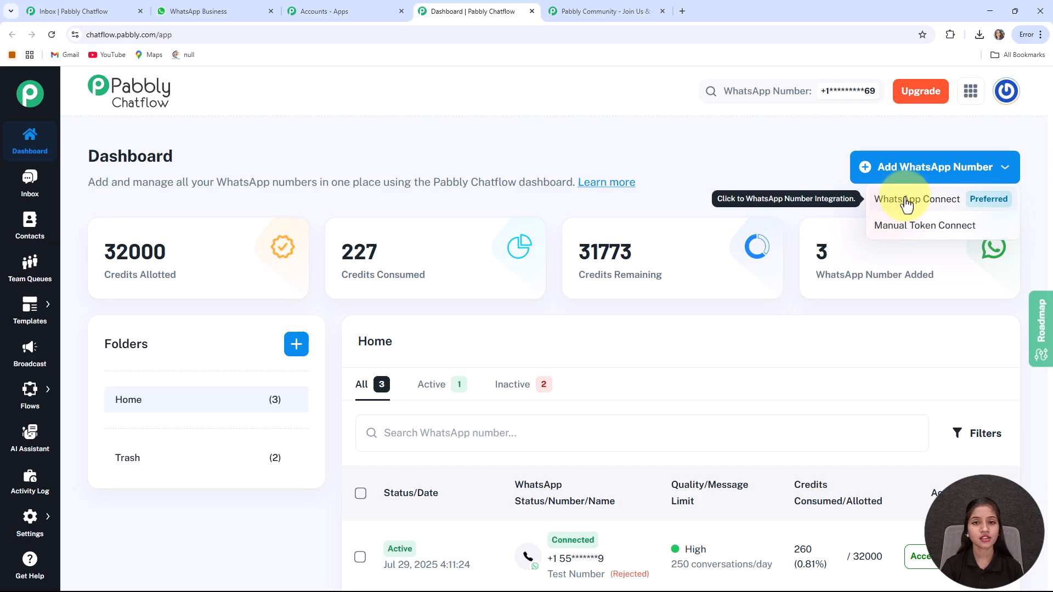
left_click(1005, 166)
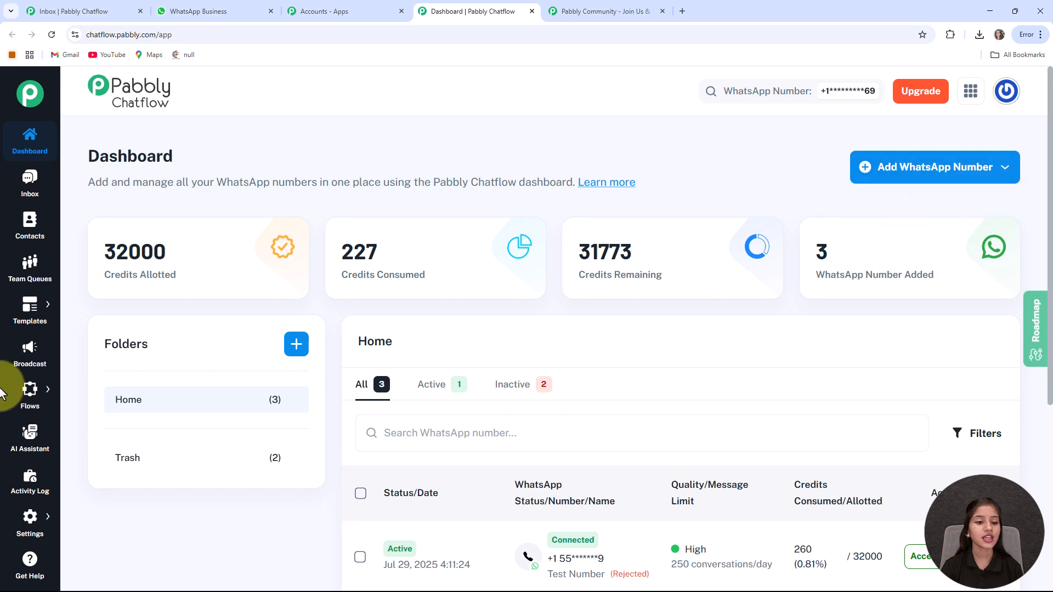
scroll(534, 305, "down", 3)
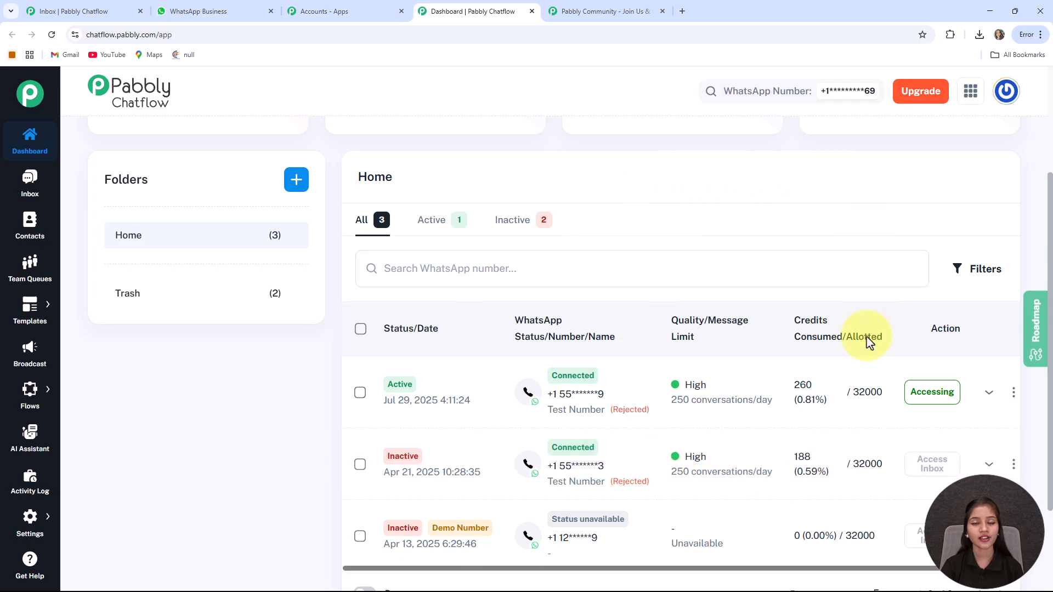
scroll(522, 191, "up", 3)
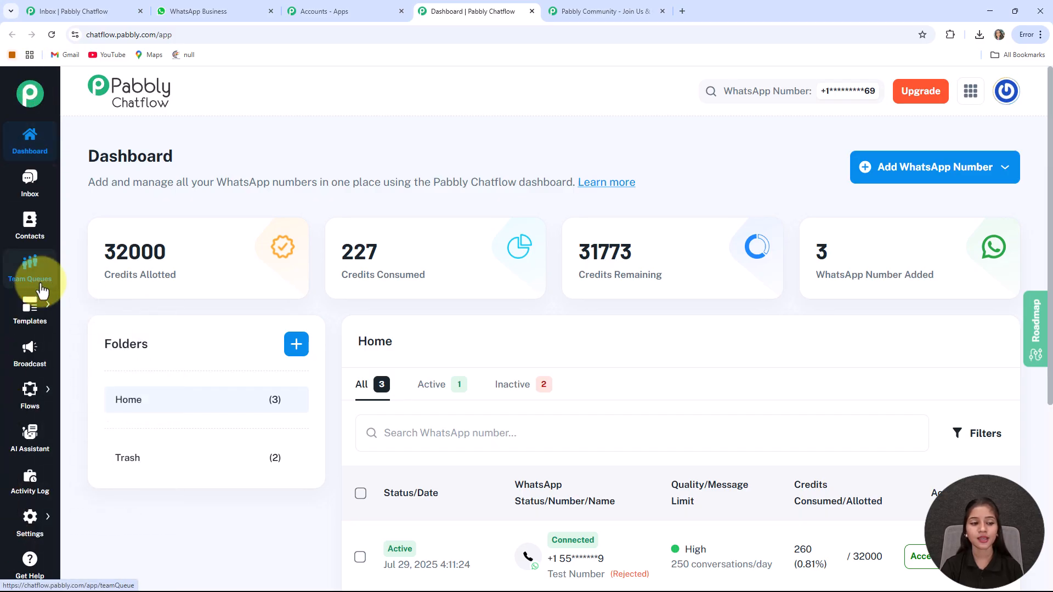
Go to the Flow Builder and add a new flow.
mouse_move(27, 319)
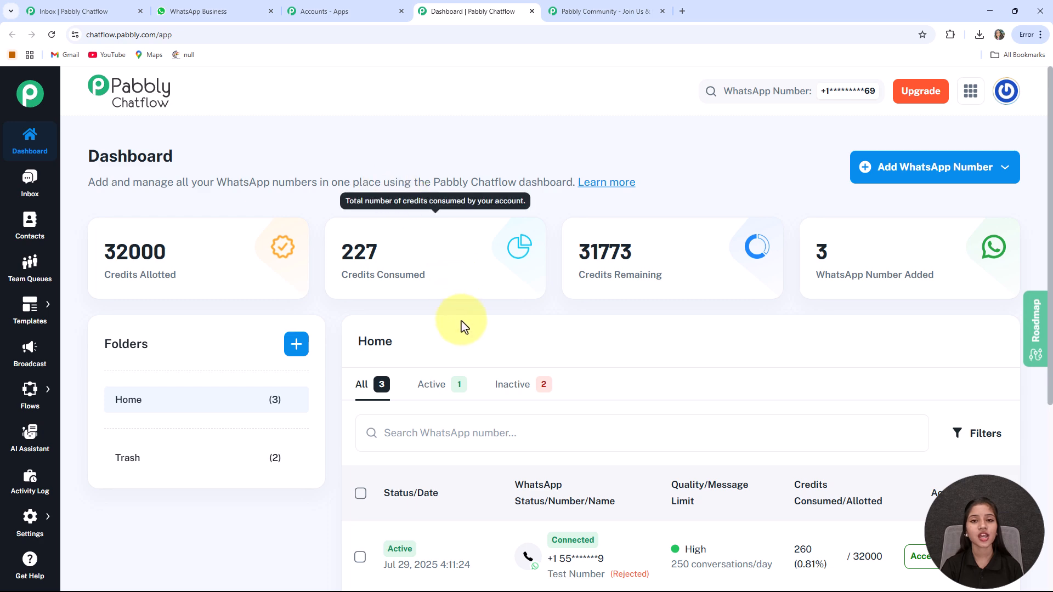
mouse_move(47, 390)
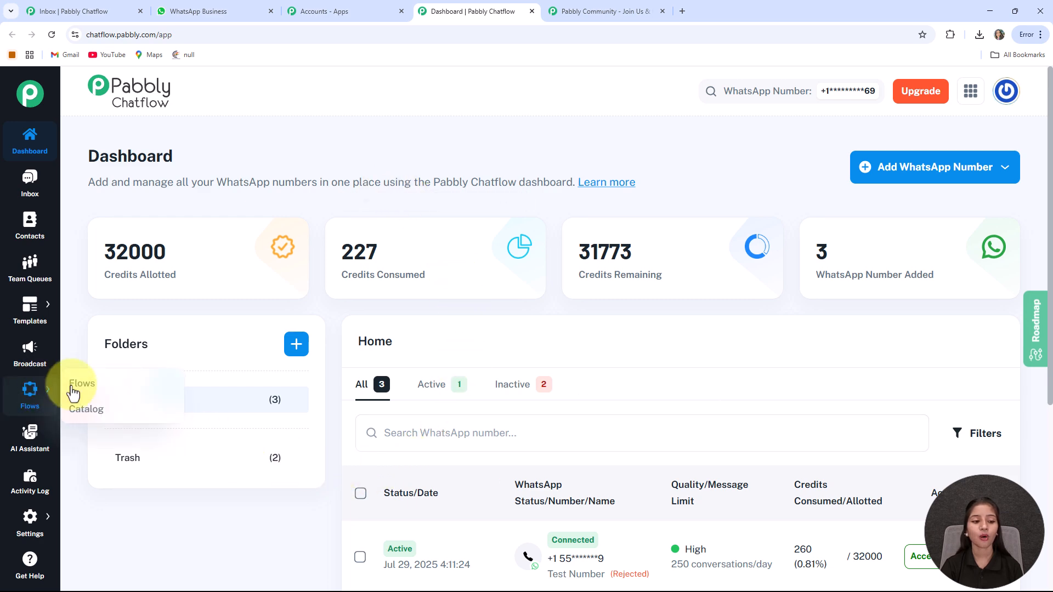
left_click(96, 386)
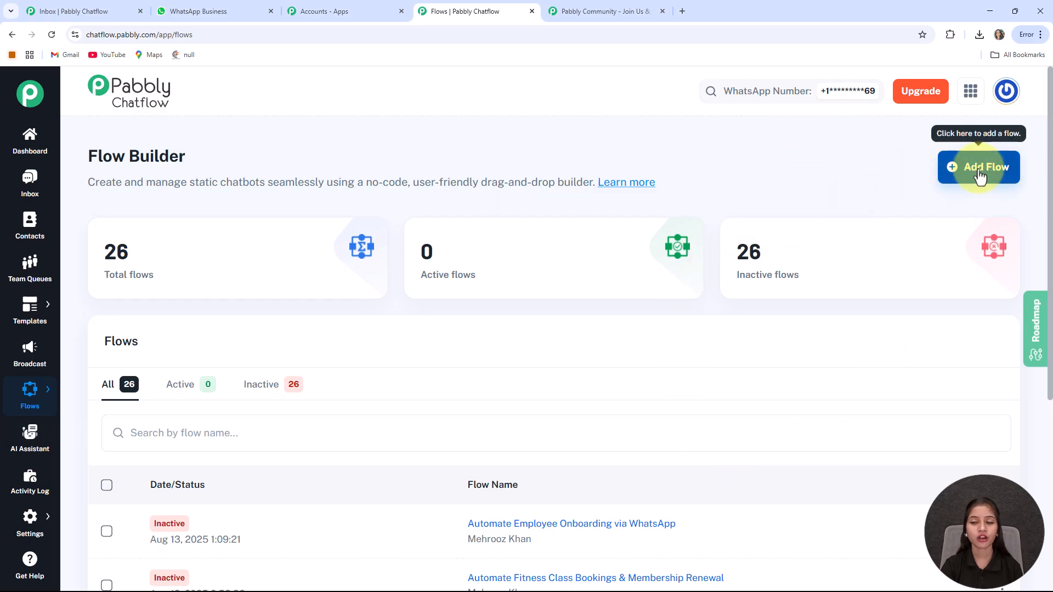
left_click(1004, 175)
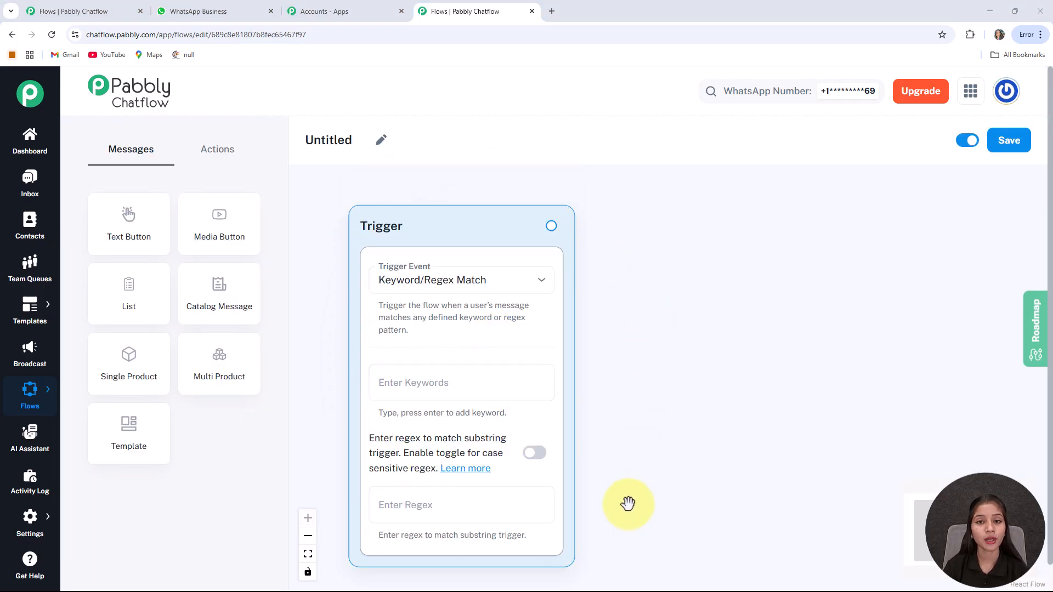
Rename the untitled flow as "Automate Employee Onboarding via WhatsApp".
left_click(381, 141)
left_click_drag(372, 144, 301, 142)
type("Automate Employee Onboarding via WhatsApp")
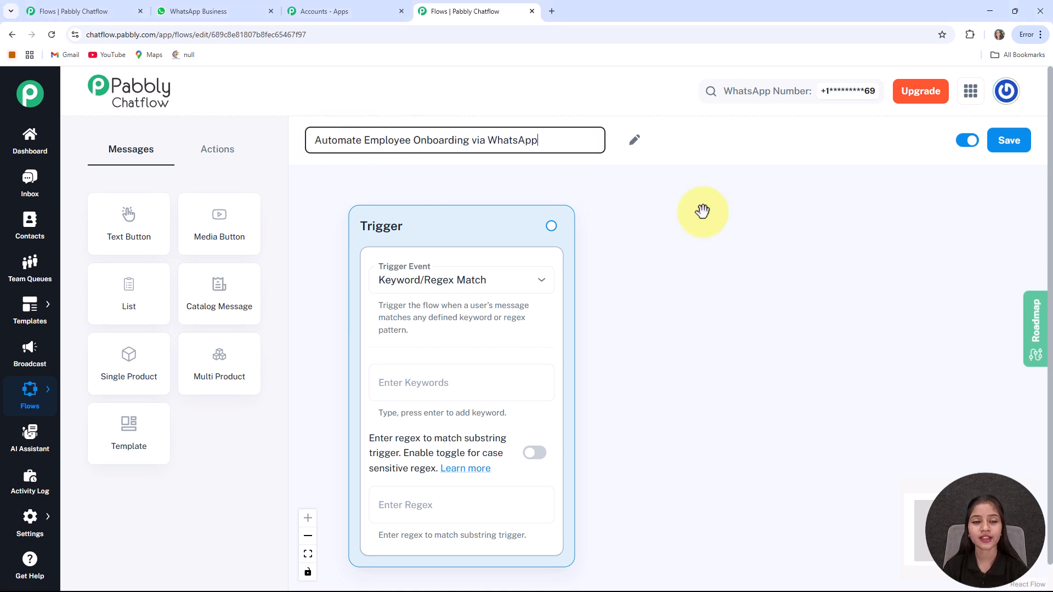
left_click(733, 218)
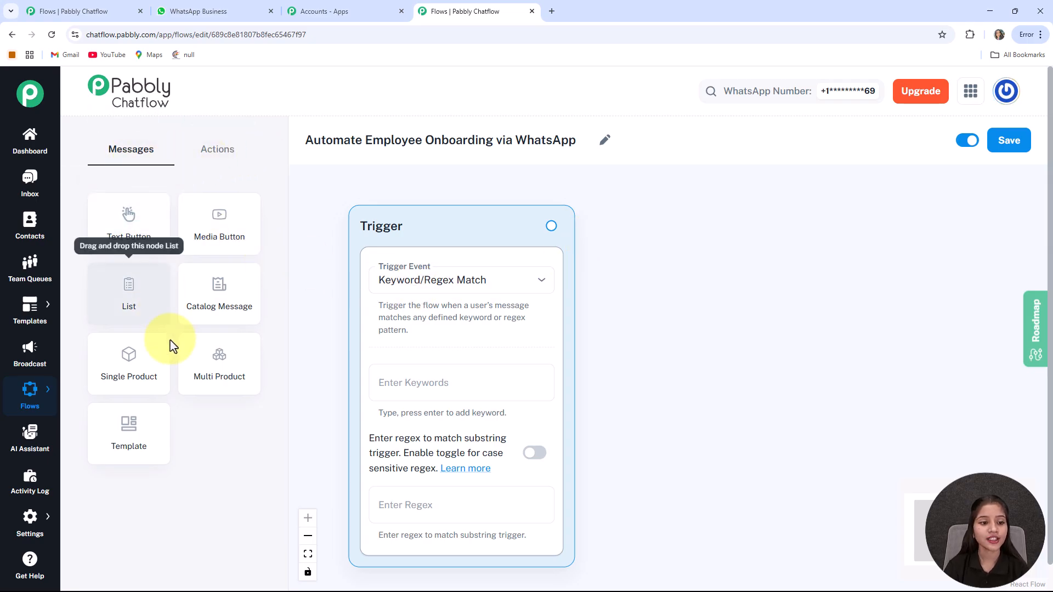
Look through the action and message nodes available for the flow, and its activation and save controls.
left_click(216, 147)
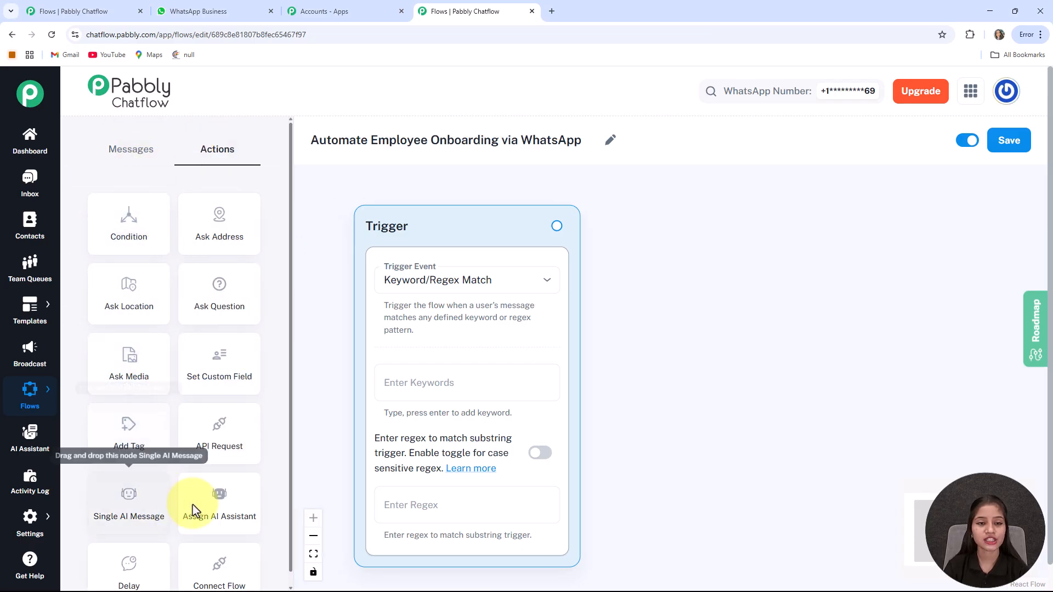
left_click(140, 156)
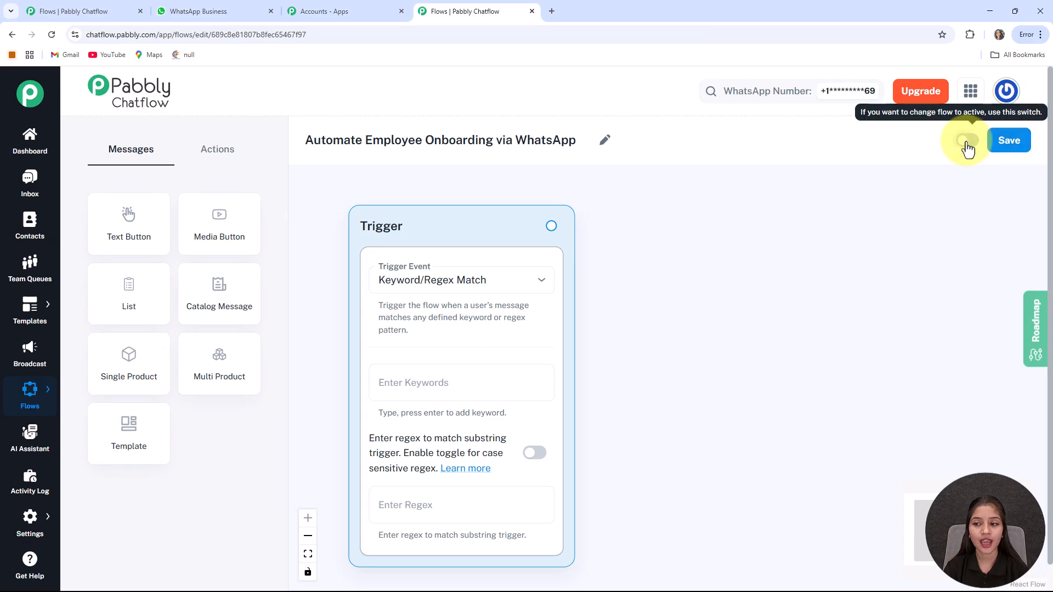
left_click(1015, 149)
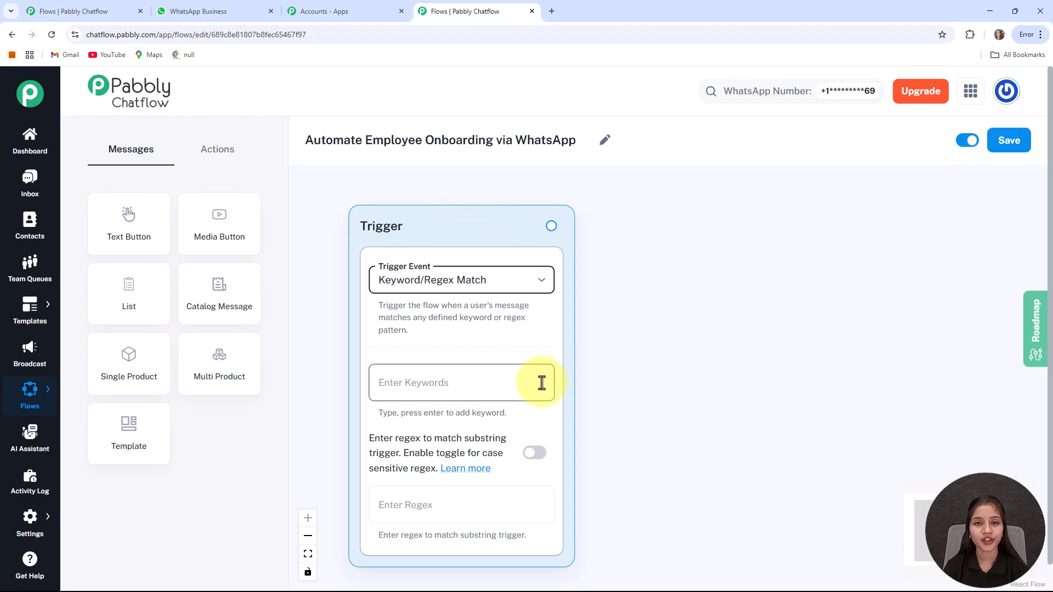
Set the flow's trigger event to Template Selected and choose the approved job_applicants template for it.
left_click(463, 282)
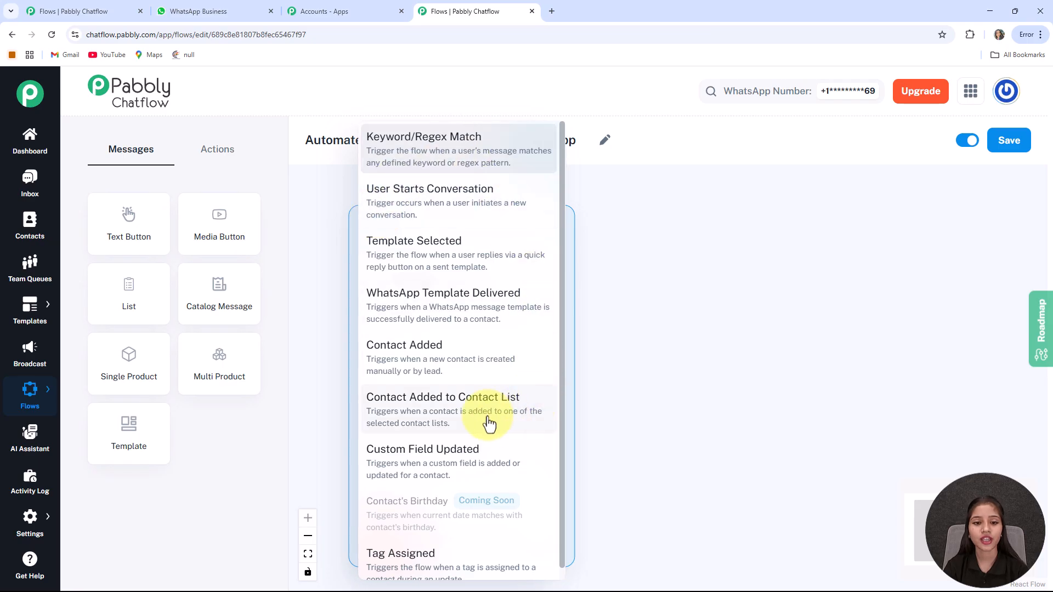
left_click(481, 261)
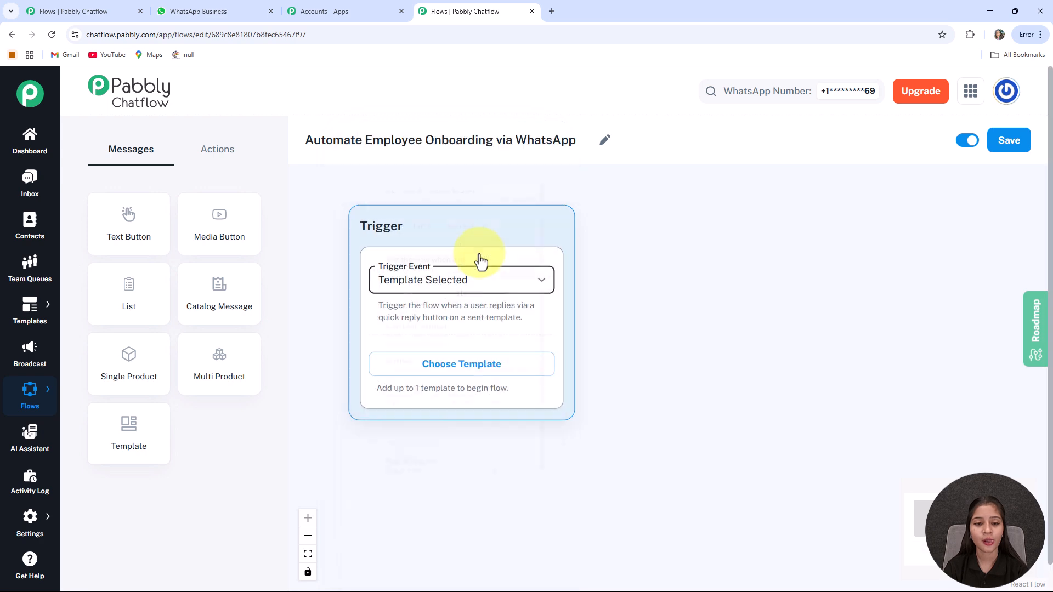
left_click_drag(616, 370, 670, 418)
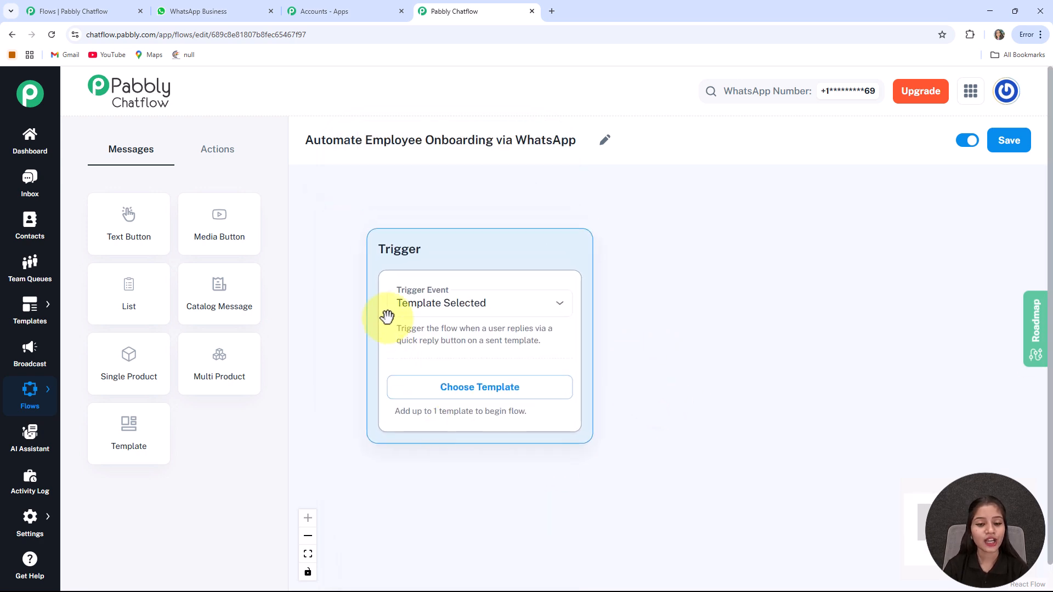
left_click(487, 394)
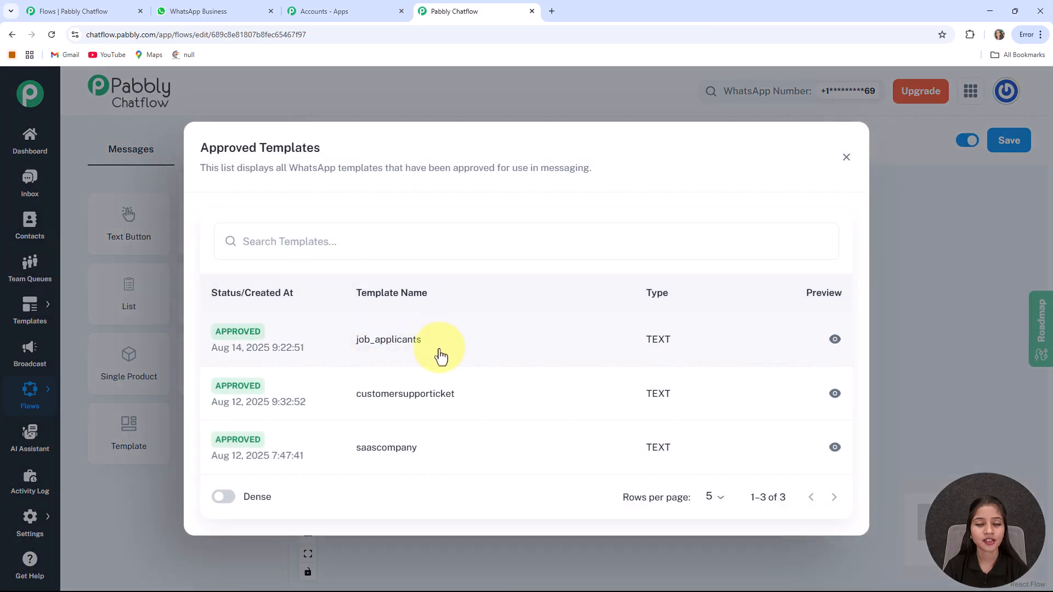
left_click(380, 351)
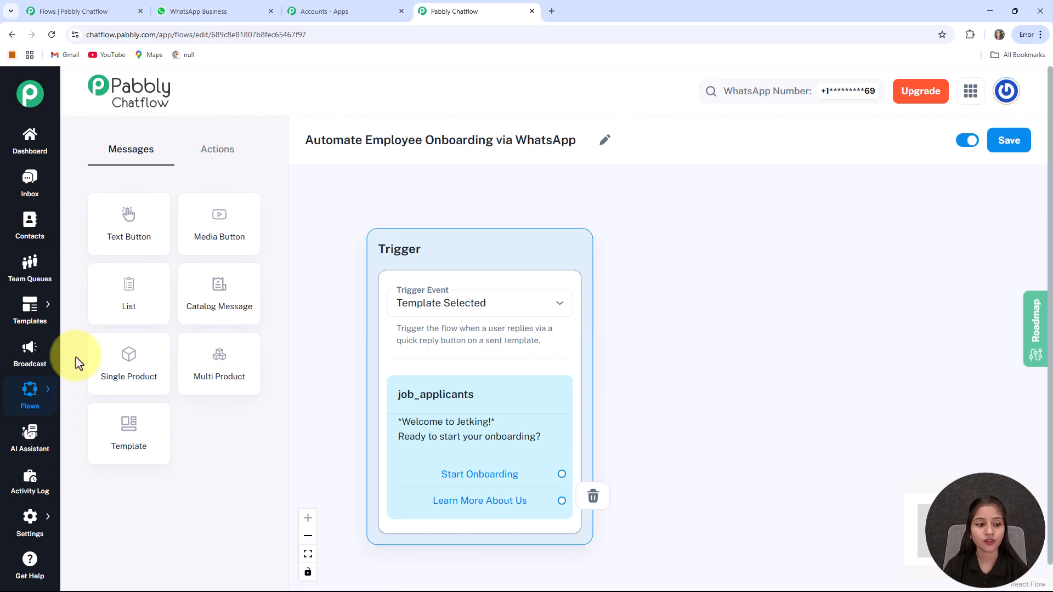
Open the templates list in a new browser tab and start adding a new template.
mouse_move(30, 308)
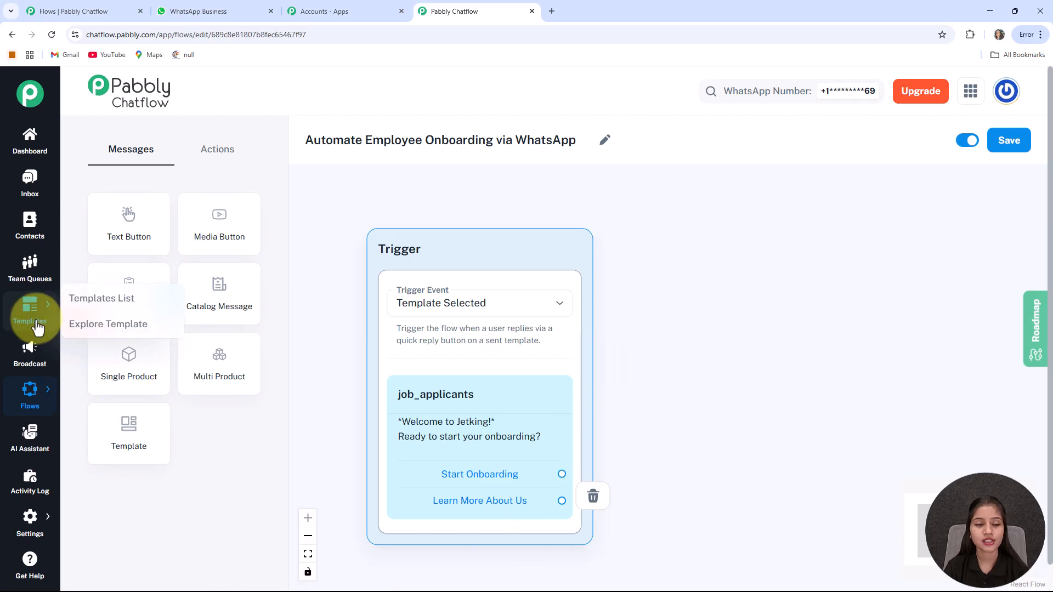
right_click(123, 303)
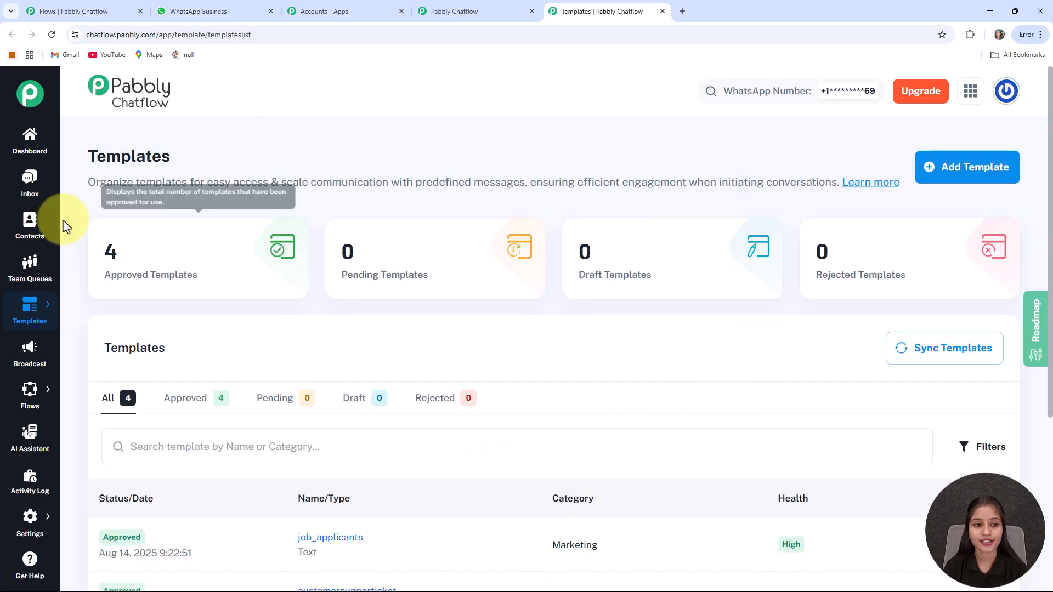
mouse_move(293, 251)
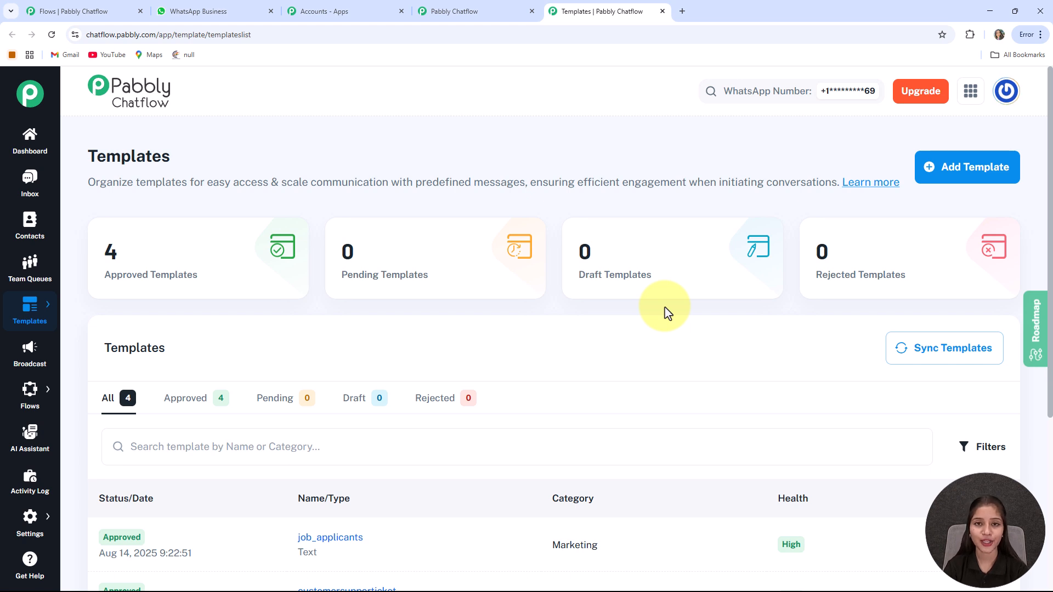
mouse_move(714, 304)
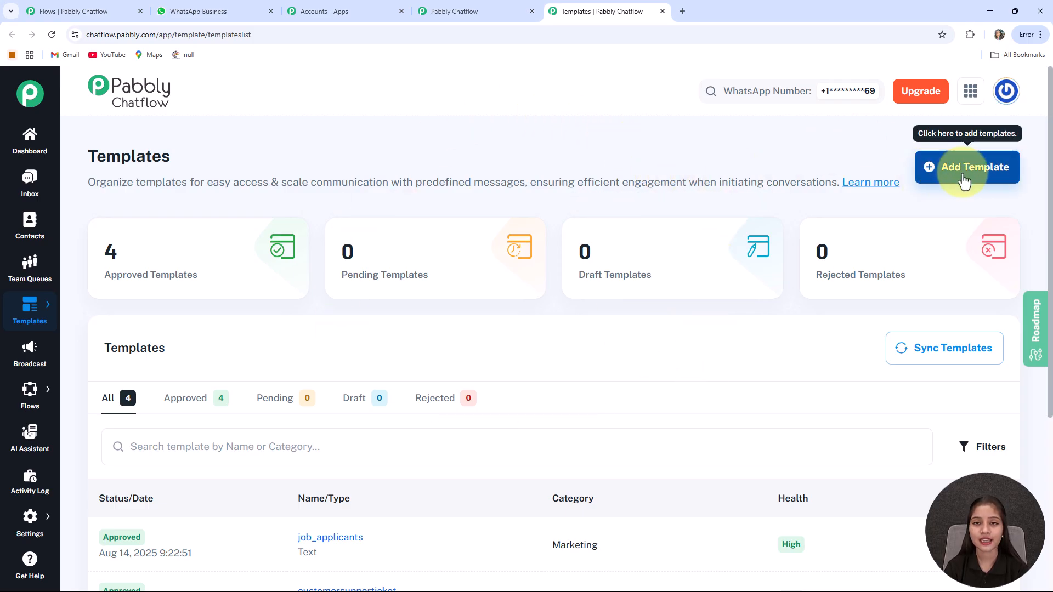
left_click(981, 181)
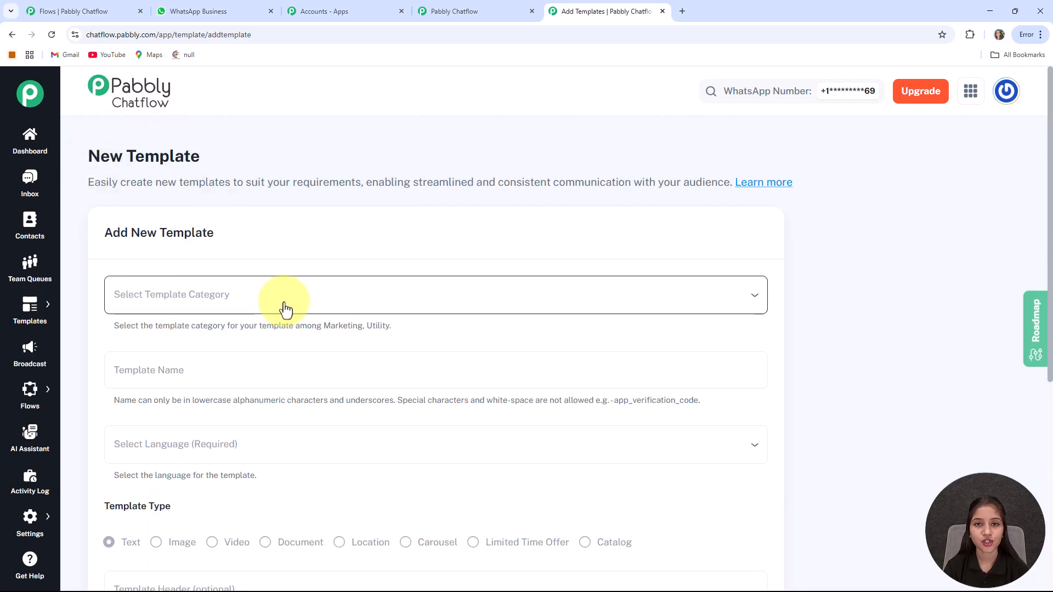
Set the new template's category to Marketing and its name to job_applicants.
left_click(258, 310)
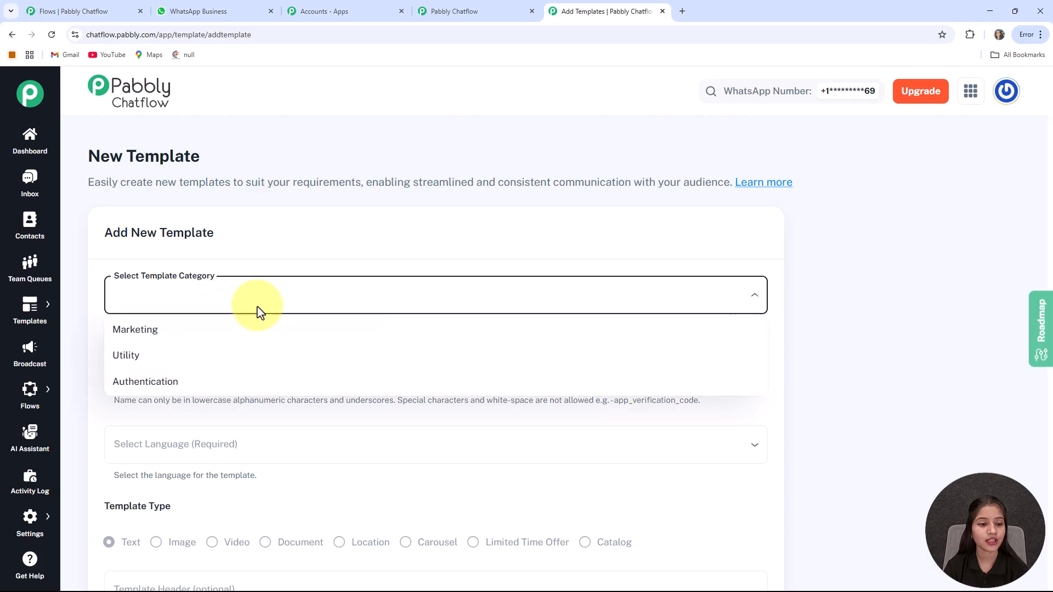
left_click(150, 343)
scroll(225, 287, "down", 1)
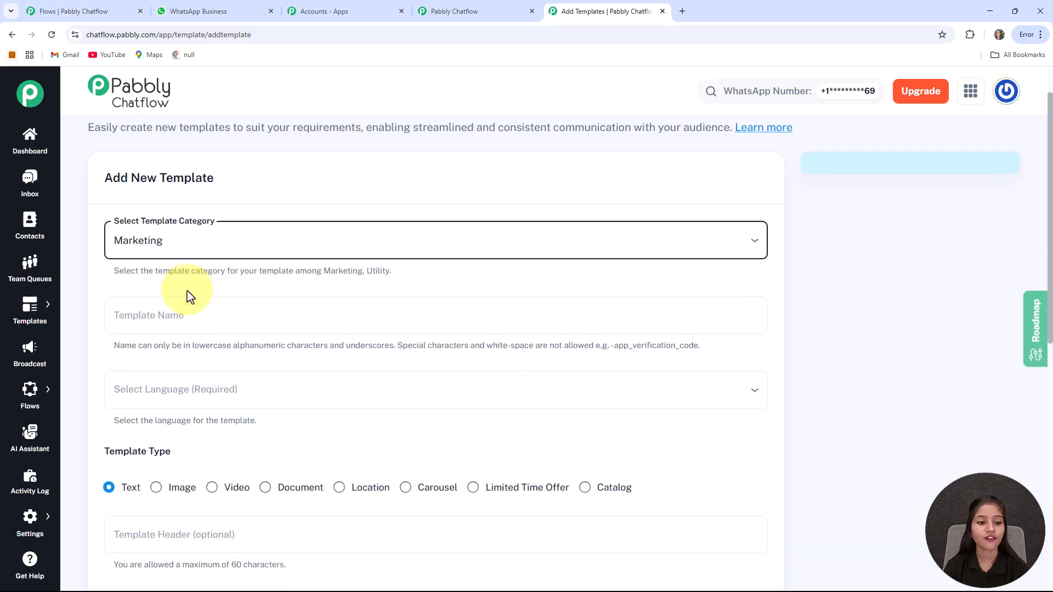
left_click(161, 316)
type("job_applicants")
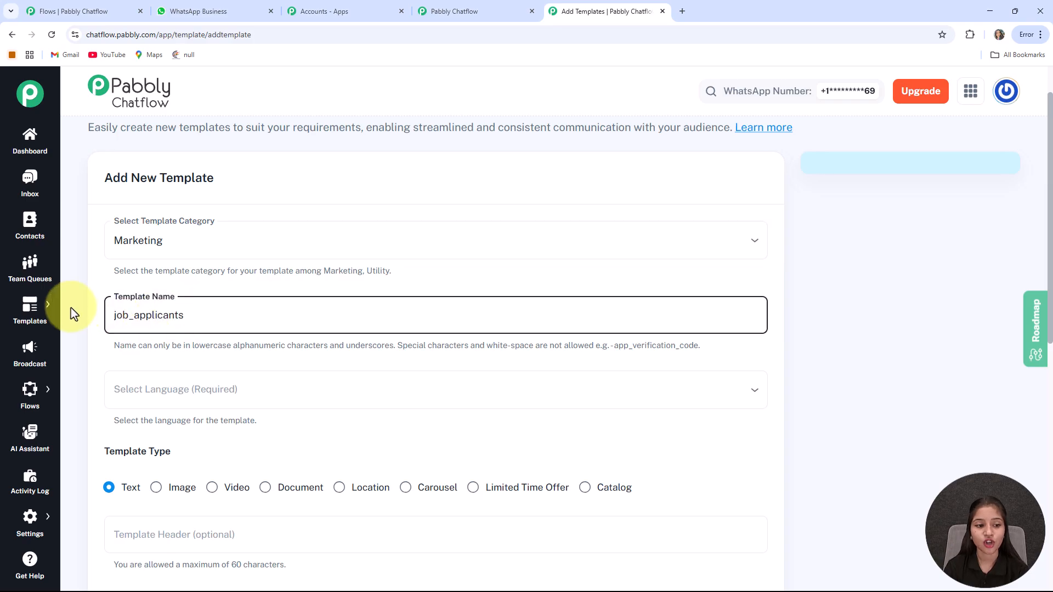
Set the template's language to English and keep its type as Text.
left_click(229, 392)
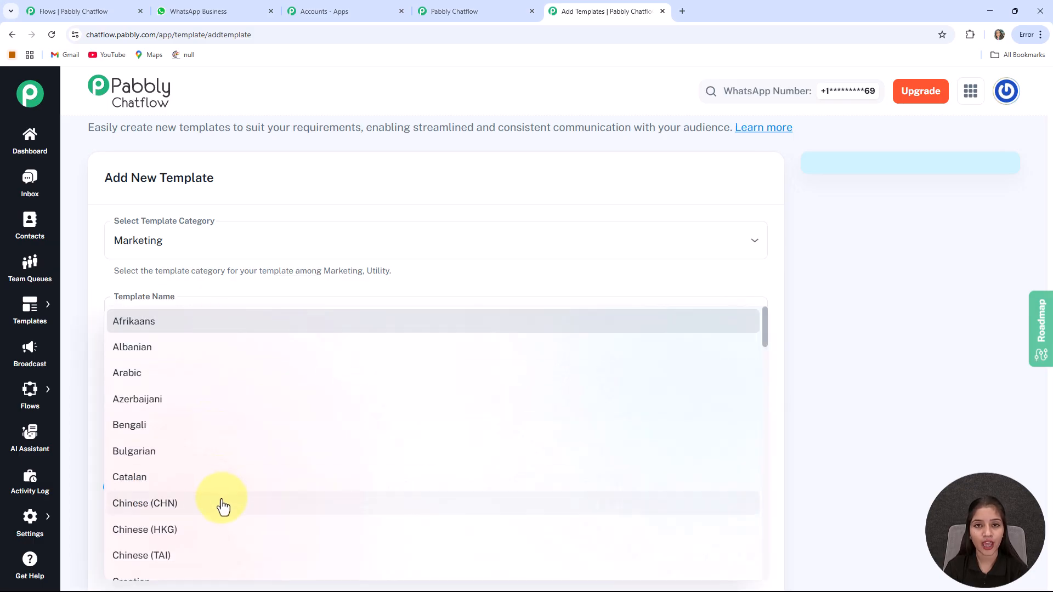
scroll(172, 335, "down", 15)
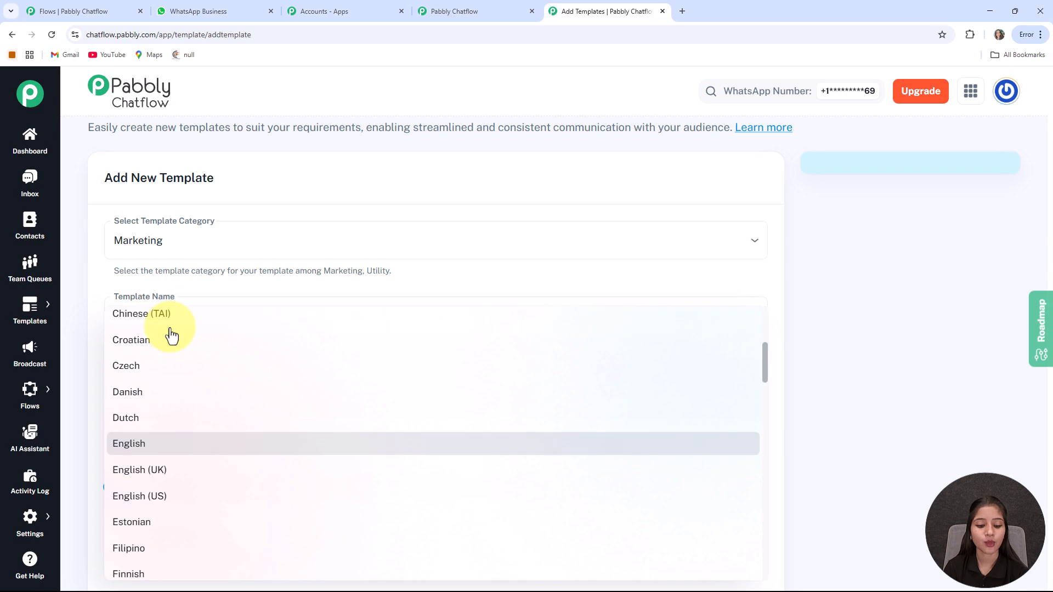
key("Escape")
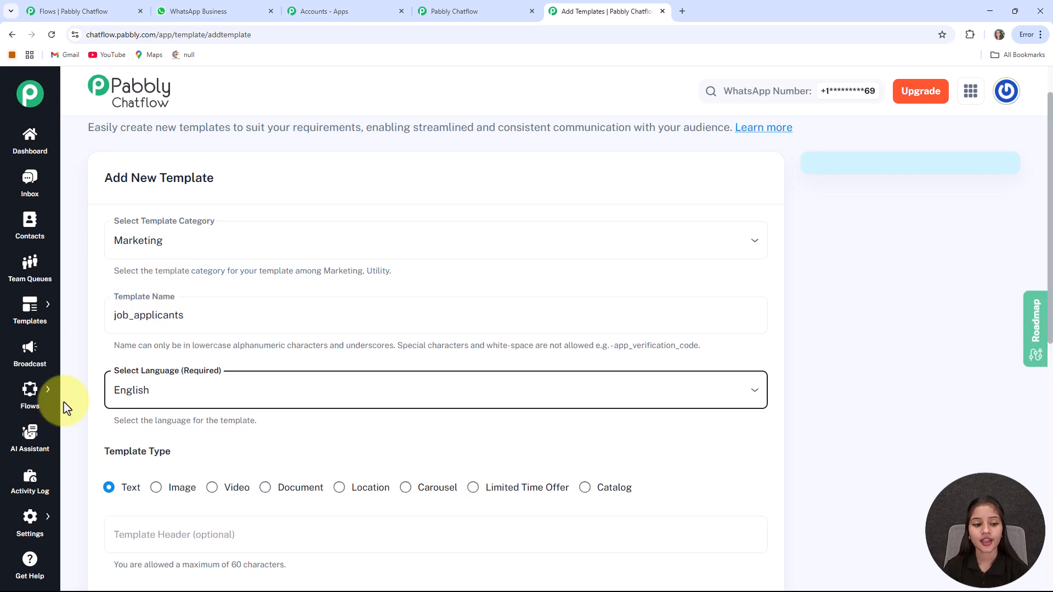
scroll(187, 228, "down", 3)
left_click_drag(105, 290, 173, 293)
left_click(180, 292)
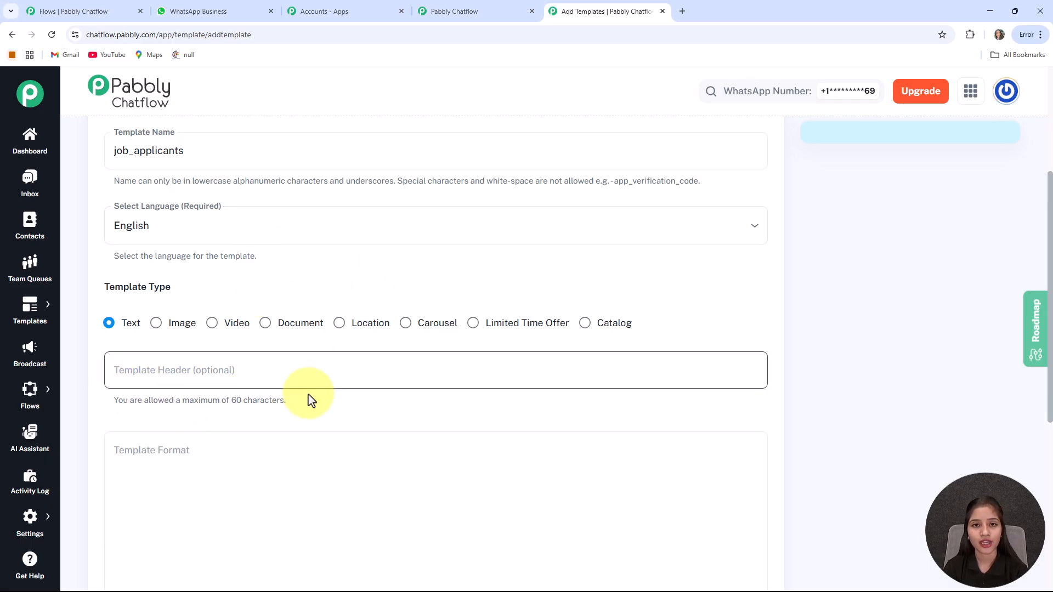
Enter "*Welcome to Jetking!*" as the template's message text, with "Ready to start your onboarding?" on the line below.
scroll(274, 387, "down", 1)
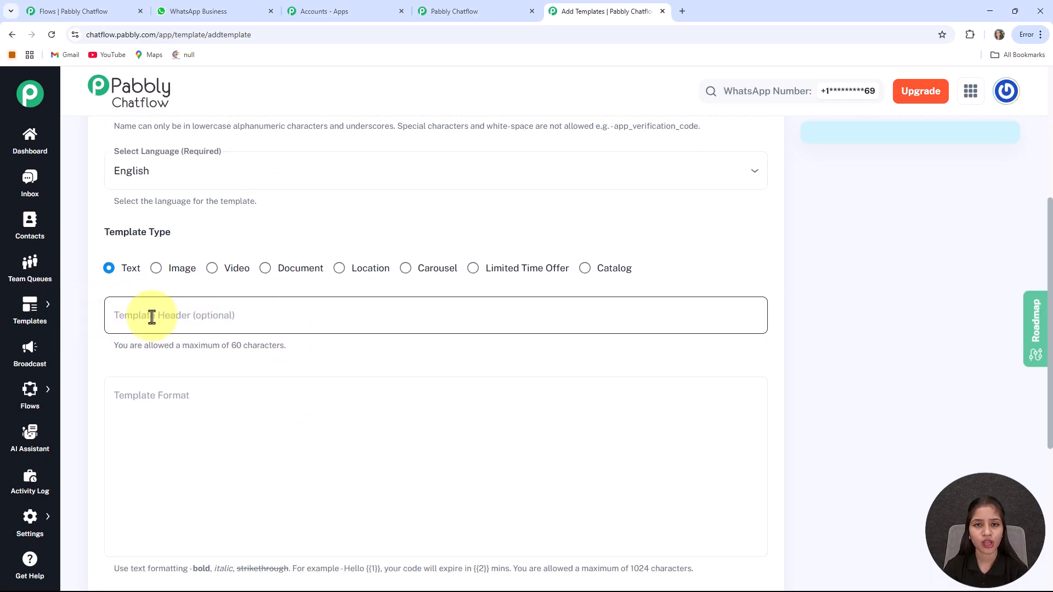
scroll(358, 343, "down", 1)
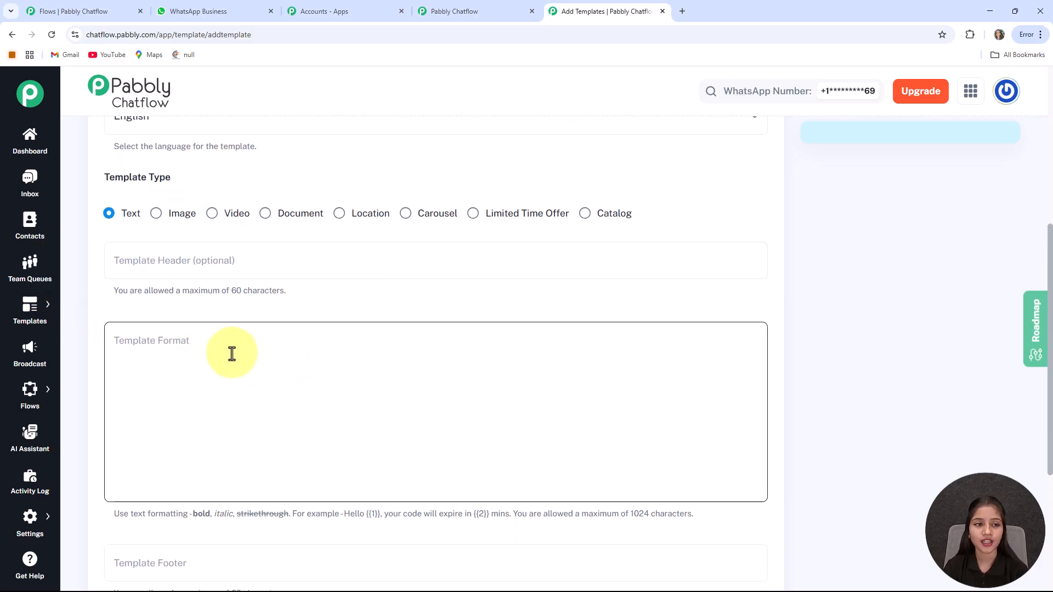
left_click(140, 344)
type("*Welcome to Jetking!* Ready to start your onboarding?")
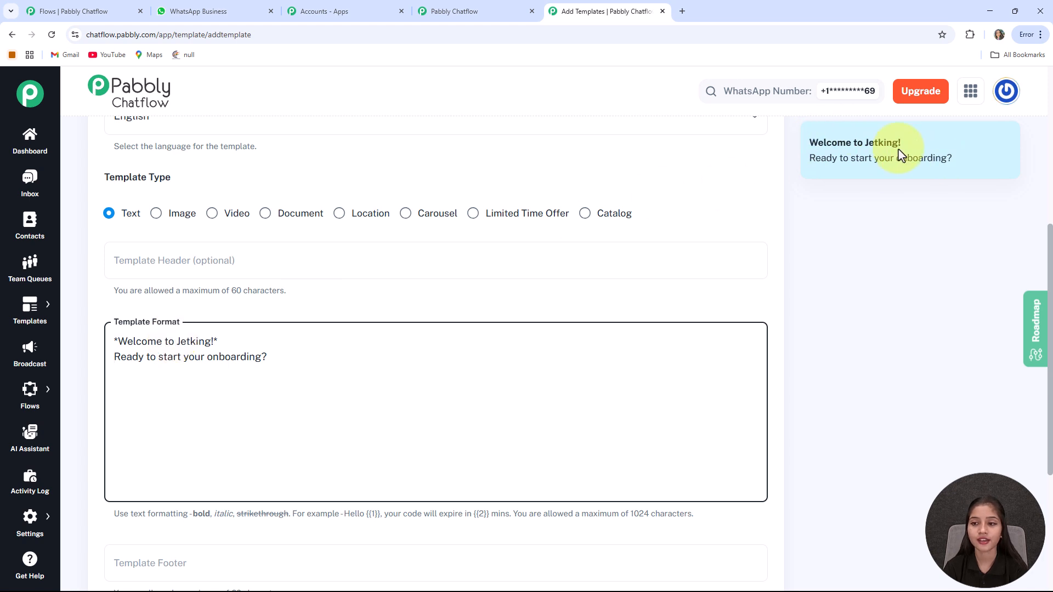
Set the template's interactive actions to Quick Replies and add the replies "Start Onboarding" and "Learn More About Us".
scroll(199, 353, "down", 5)
left_click(188, 332)
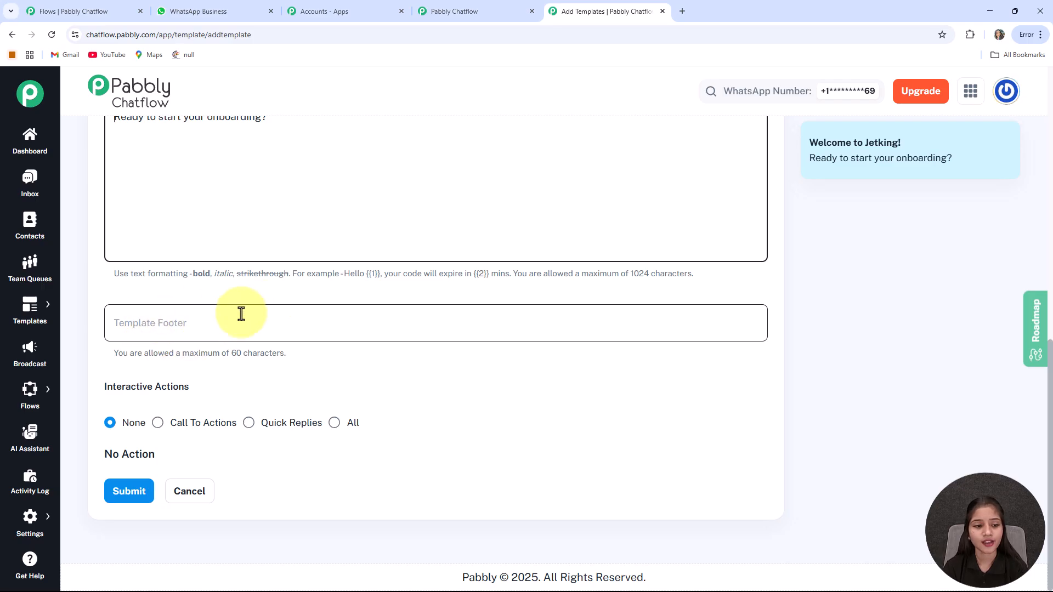
left_click(134, 285)
left_click_drag(104, 386, 195, 399)
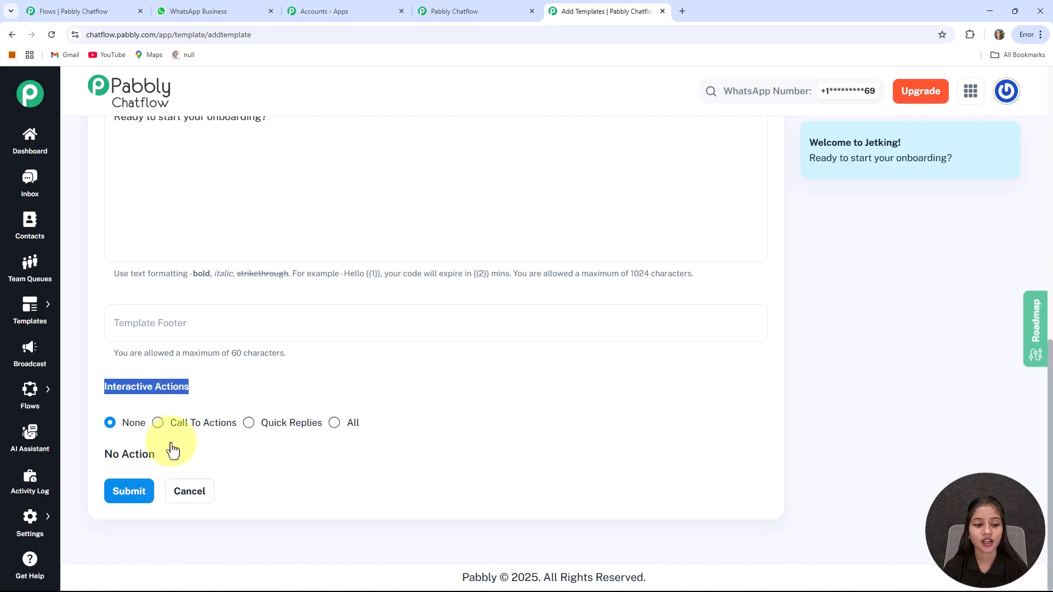
left_click(193, 448)
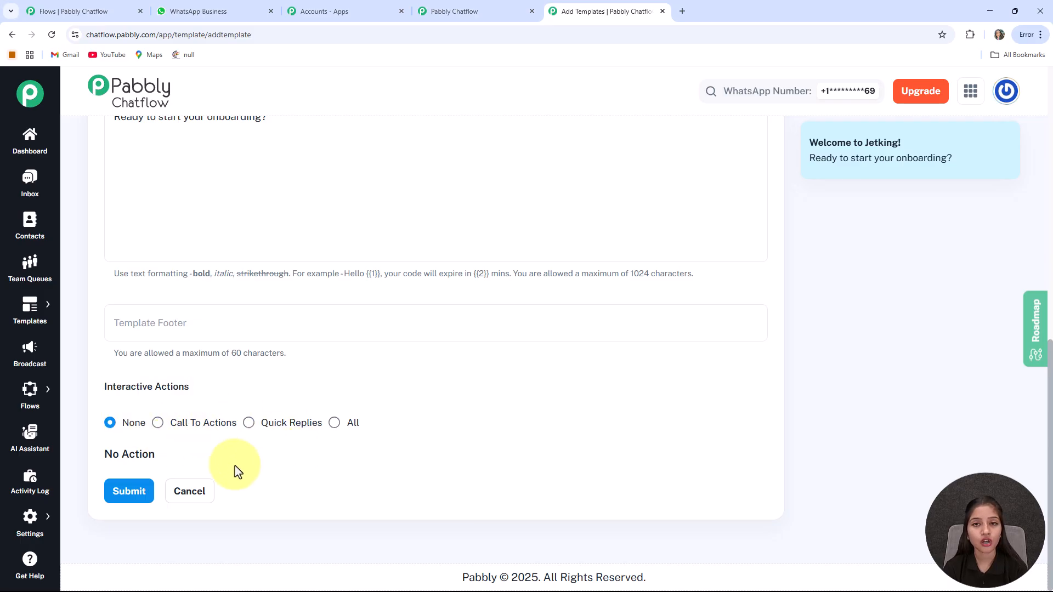
left_click(250, 424)
scroll(300, 372, "down", 2)
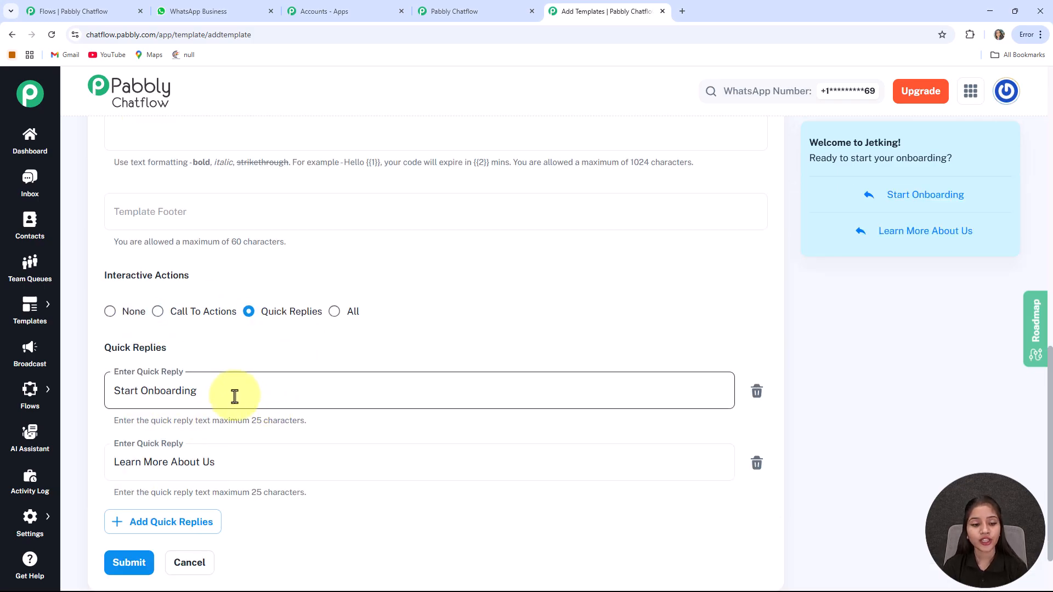
scroll(258, 319, "down", 2)
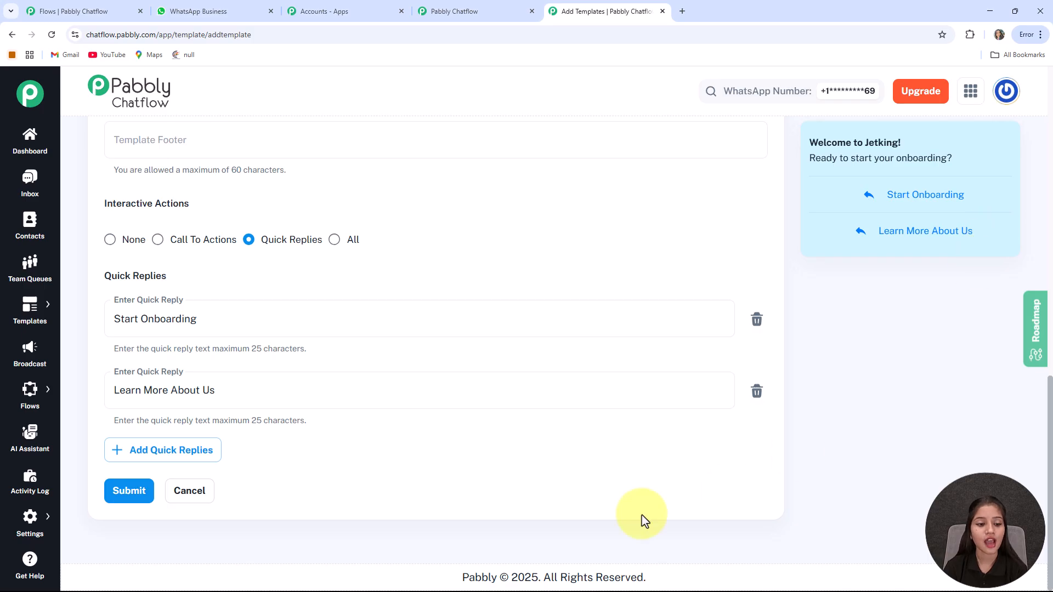
Submit the job_applicants template, check its status in the templates list, and return to the onboarding flow.
left_click(131, 491)
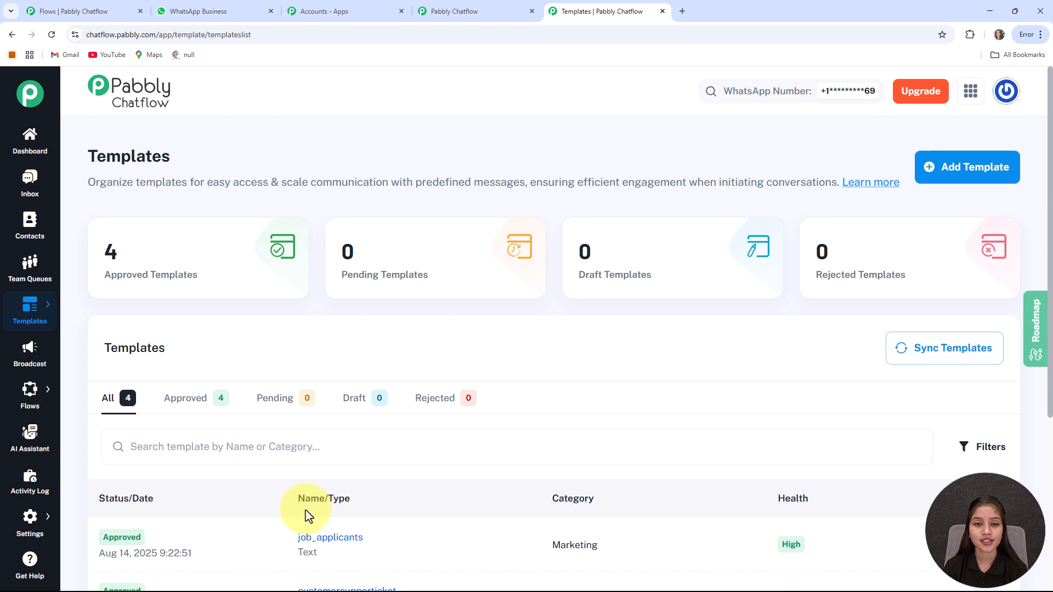
mouse_move(124, 537)
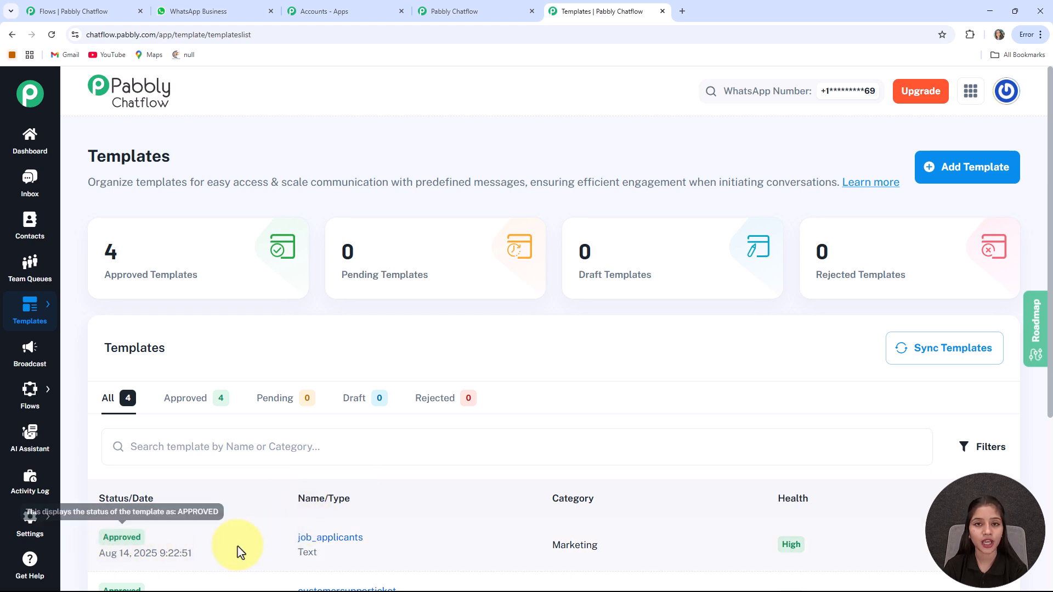
left_click(494, 15)
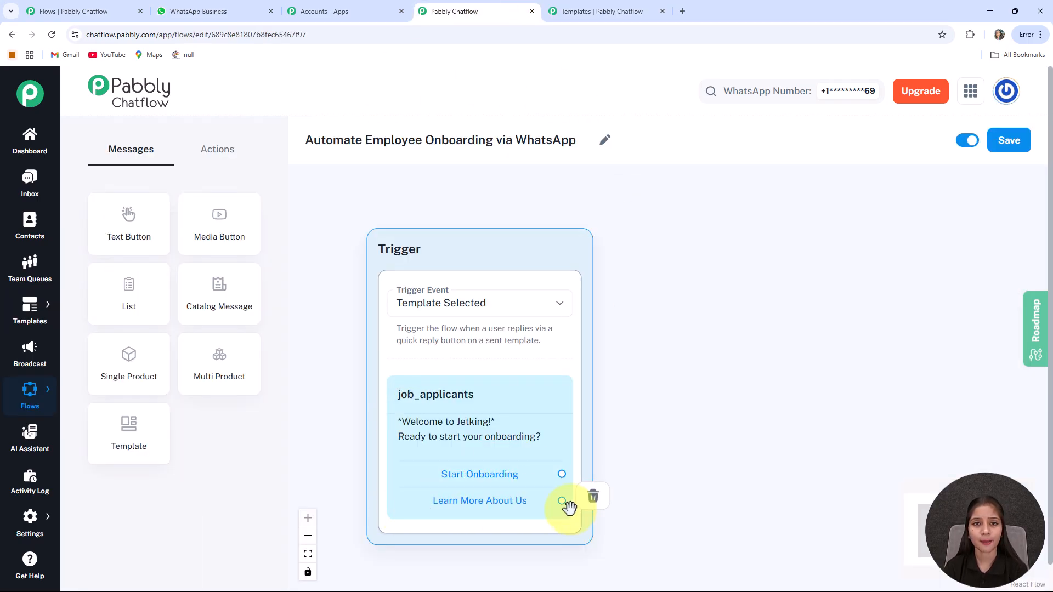
Add an Ask Question action beside the trigger with the message "👤 *What's your full name for the records?*", storing the reply in FullName.
left_click_drag(650, 483, 660, 453)
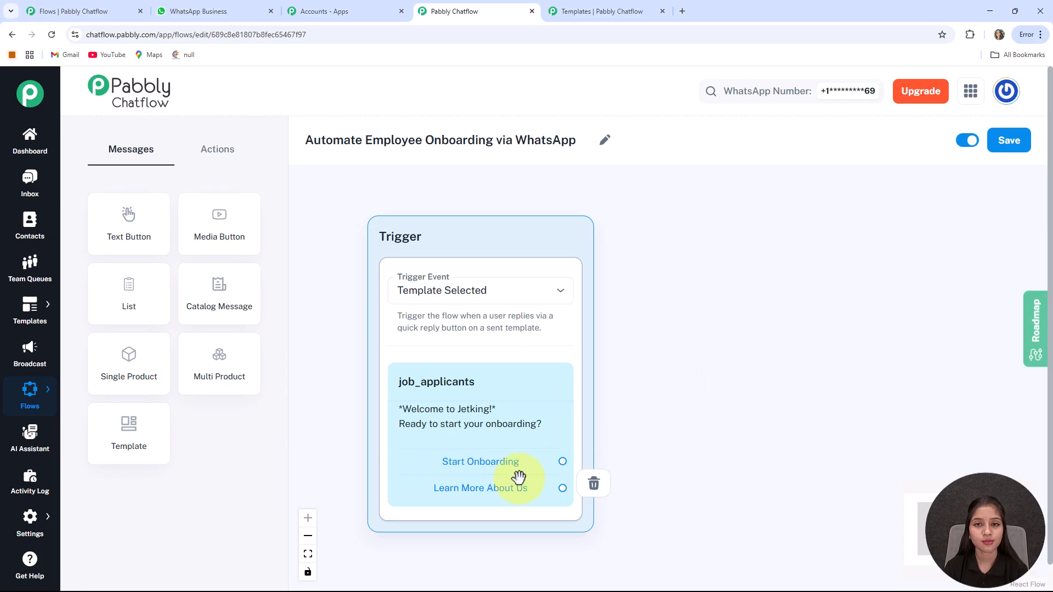
left_click(212, 147)
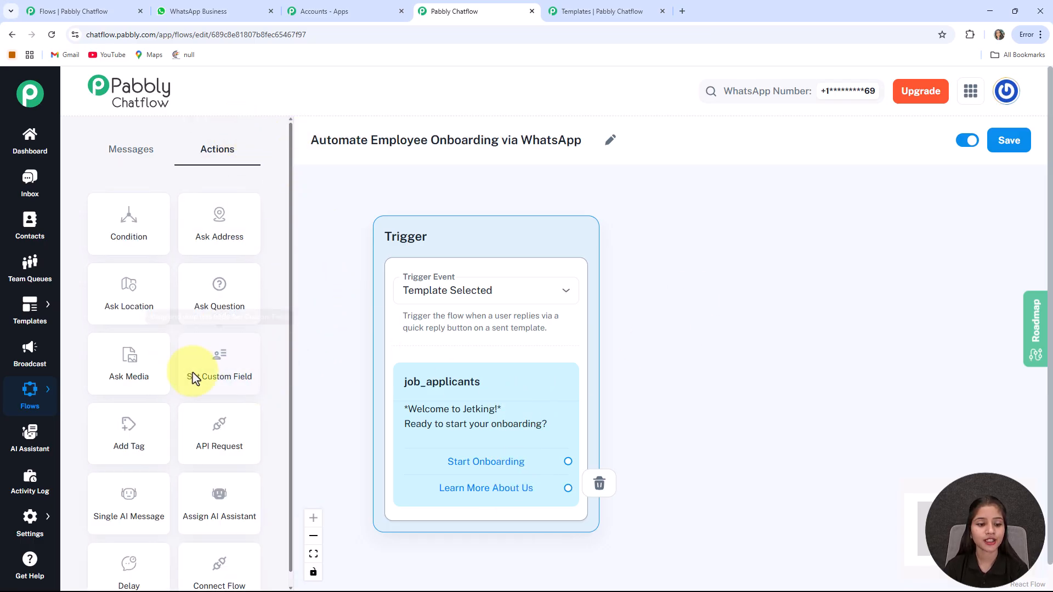
left_click_drag(214, 306, 843, 491)
left_click_drag(647, 470, 764, 235)
left_click(581, 290)
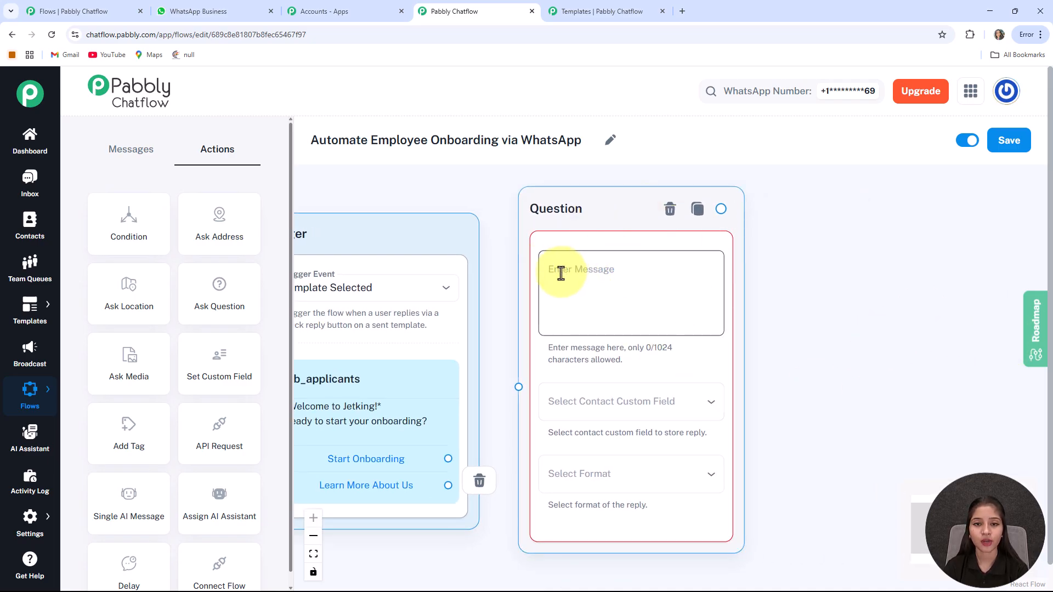
type("👤 *What's your full name for the records?*")
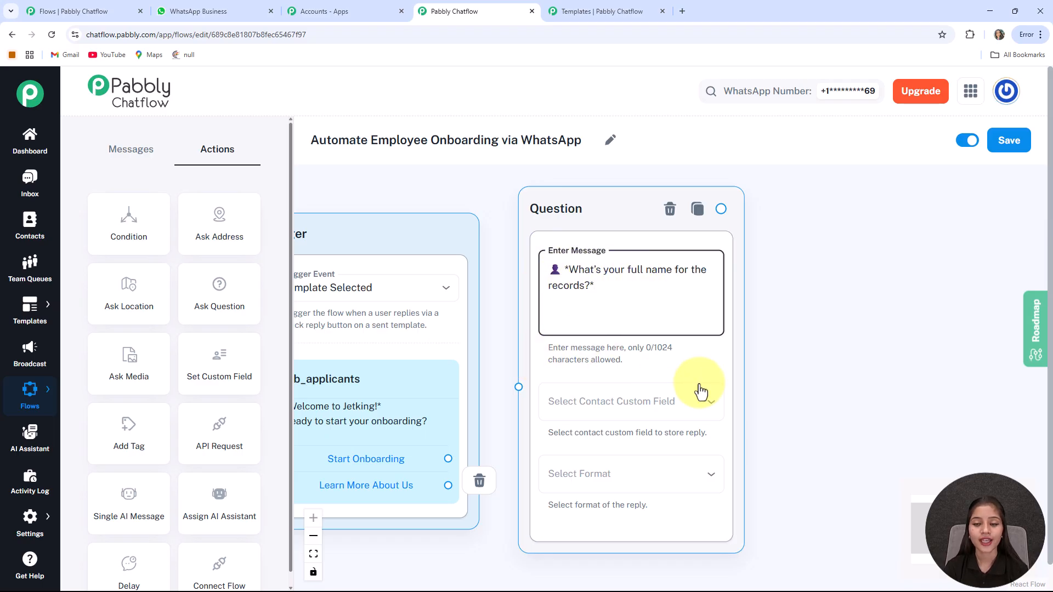
left_click(680, 420)
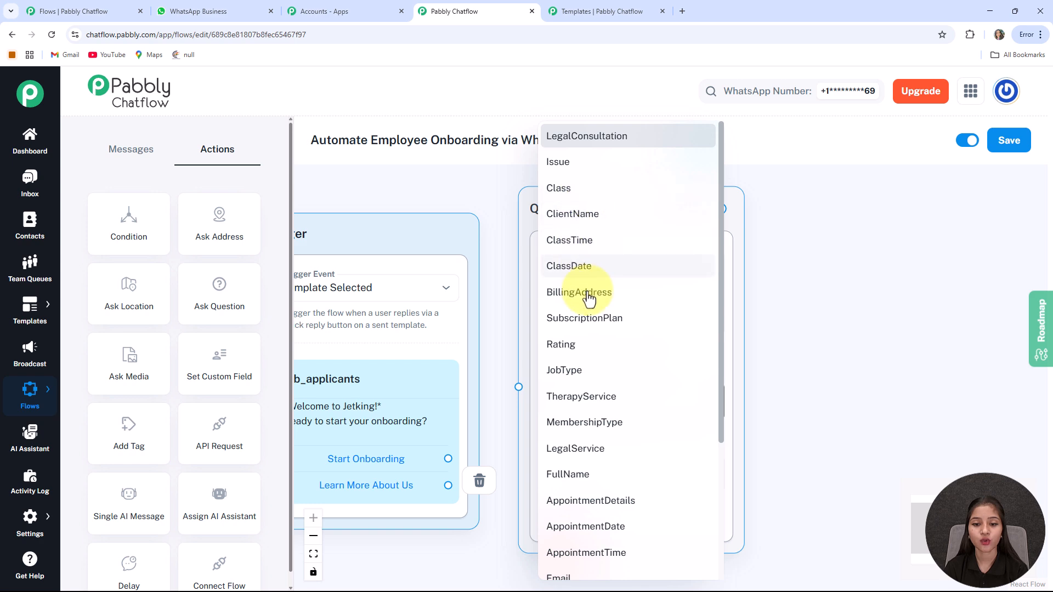
left_click(586, 476)
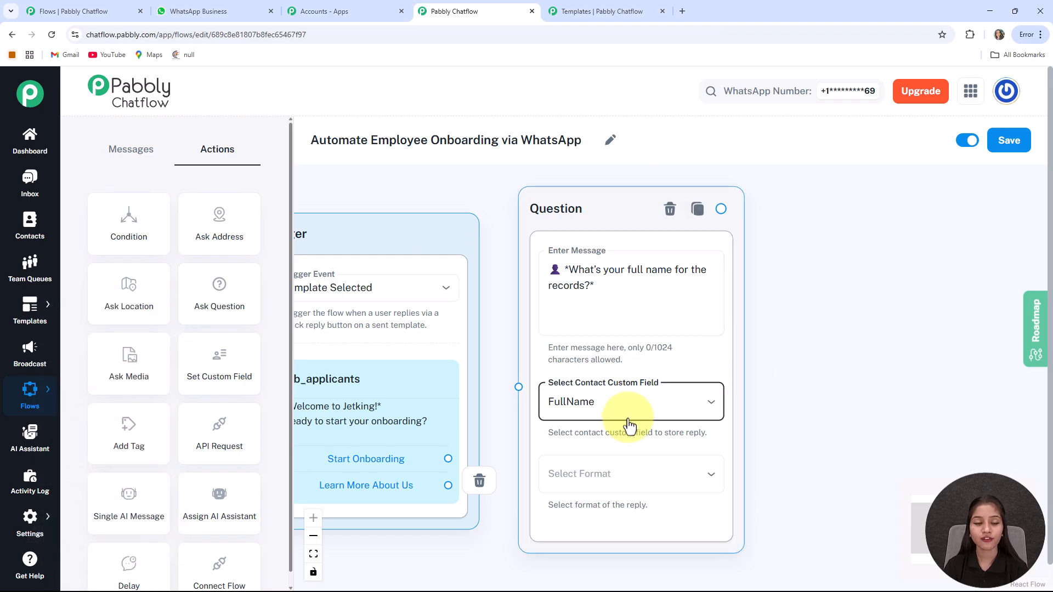
Open the Contact Custom Fields settings in a separate browser tab and add a blank field row at the end of the list.
mouse_move(30, 521)
right_click(119, 358)
left_click(137, 365)
left_click(571, 11)
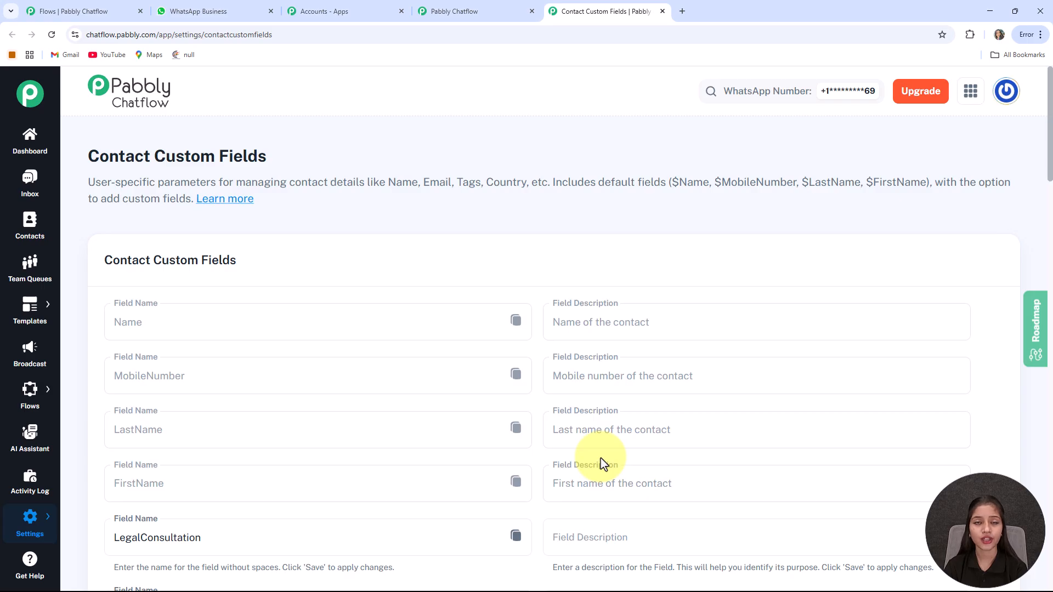
scroll(604, 464, "down", 20)
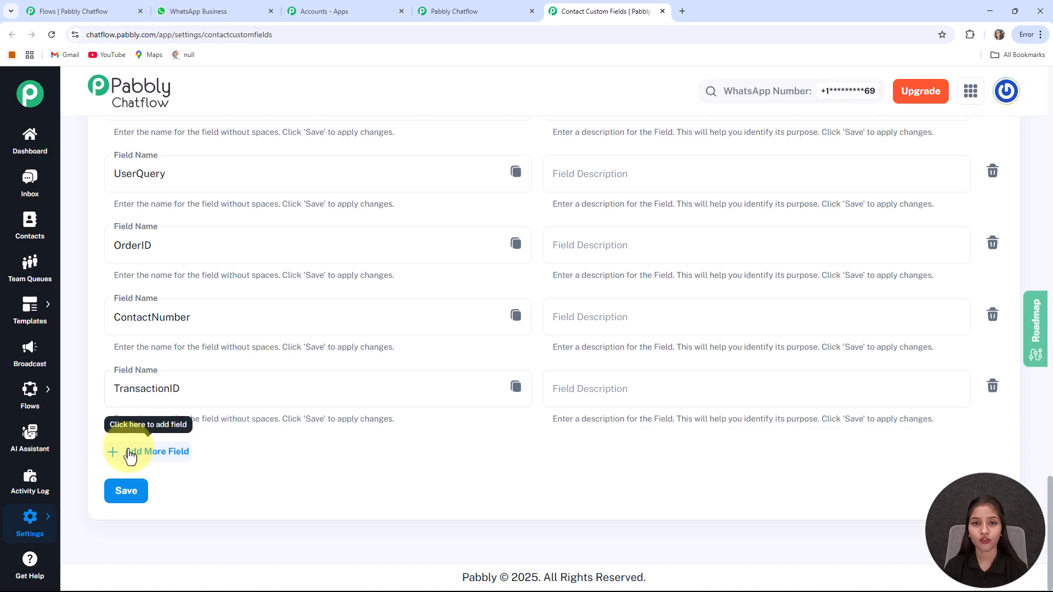
left_click(160, 451)
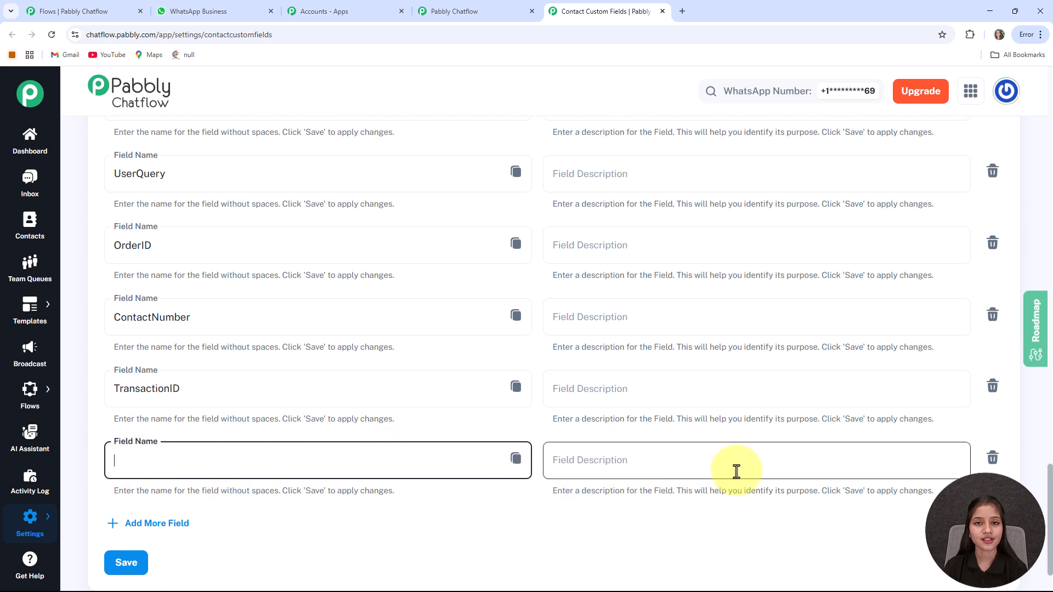
Locate the FullName entry among the contact custom fields and return to the onboarding flow.
scroll(235, 353, "up", 15)
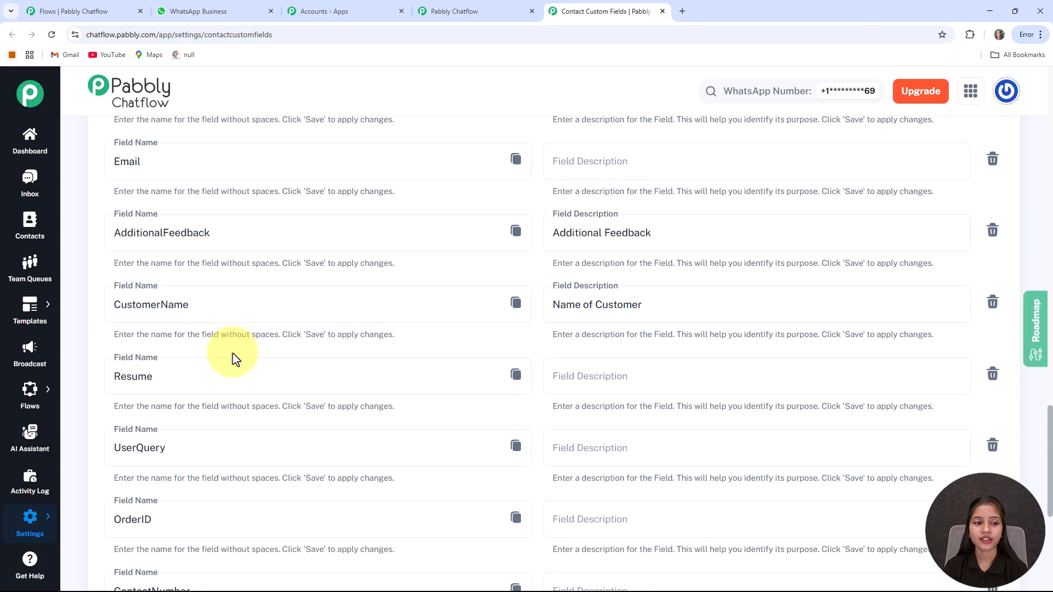
double_click(146, 428)
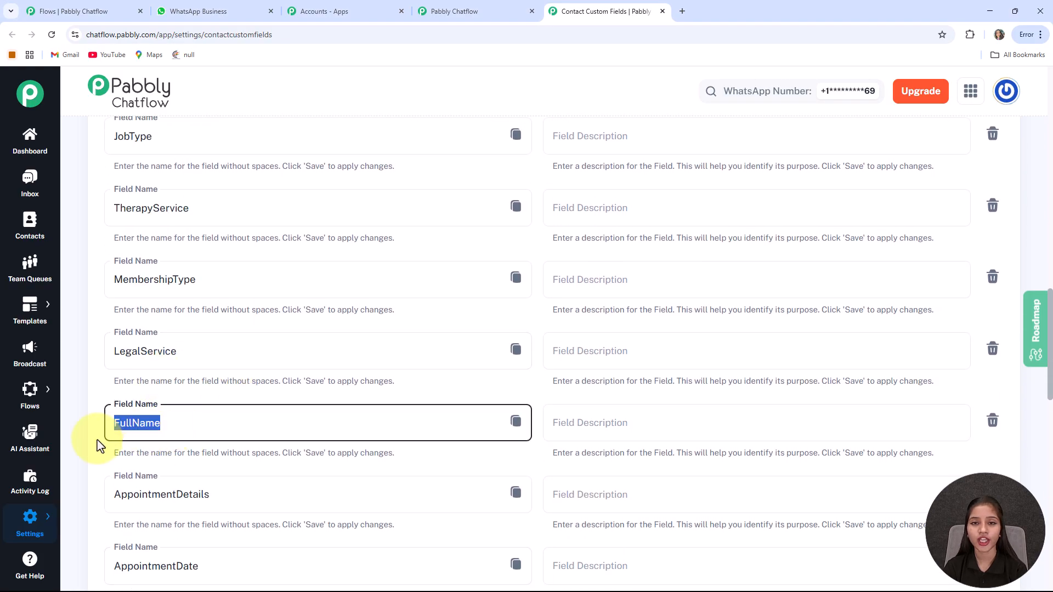
scroll(348, 403, "up", 3)
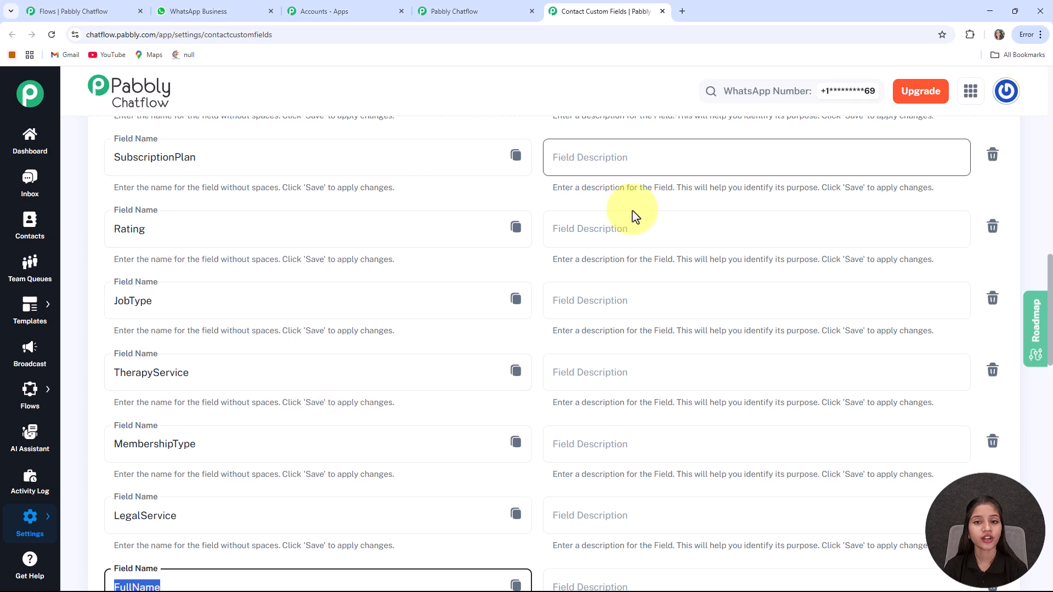
left_click(436, 9)
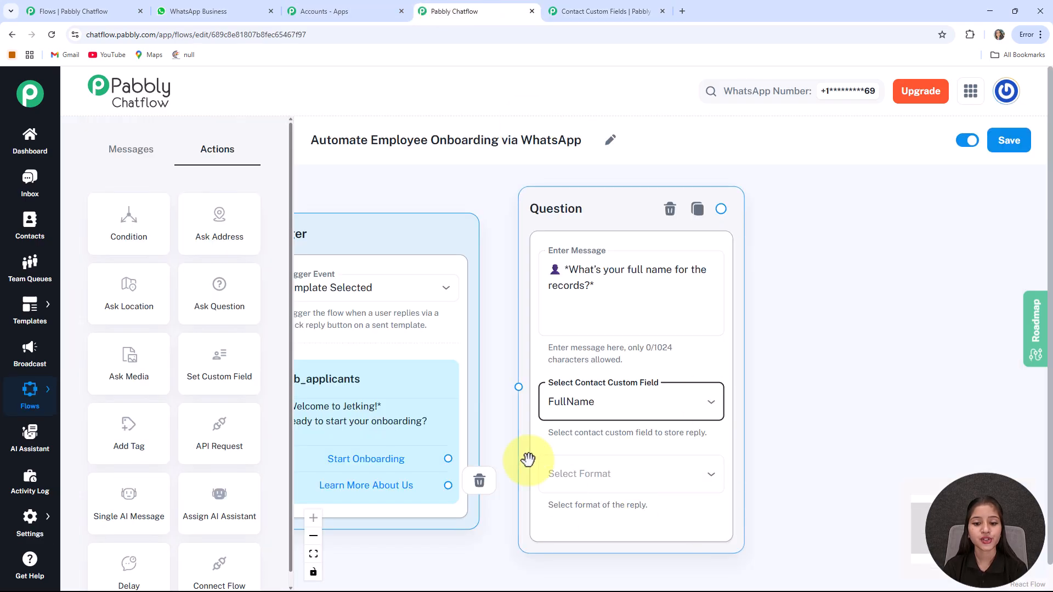
Set the full-name question's reply format to Text and review its attempt number and validation message fields.
left_click_drag(771, 441, 686, 387)
left_click(548, 420)
left_click(540, 437)
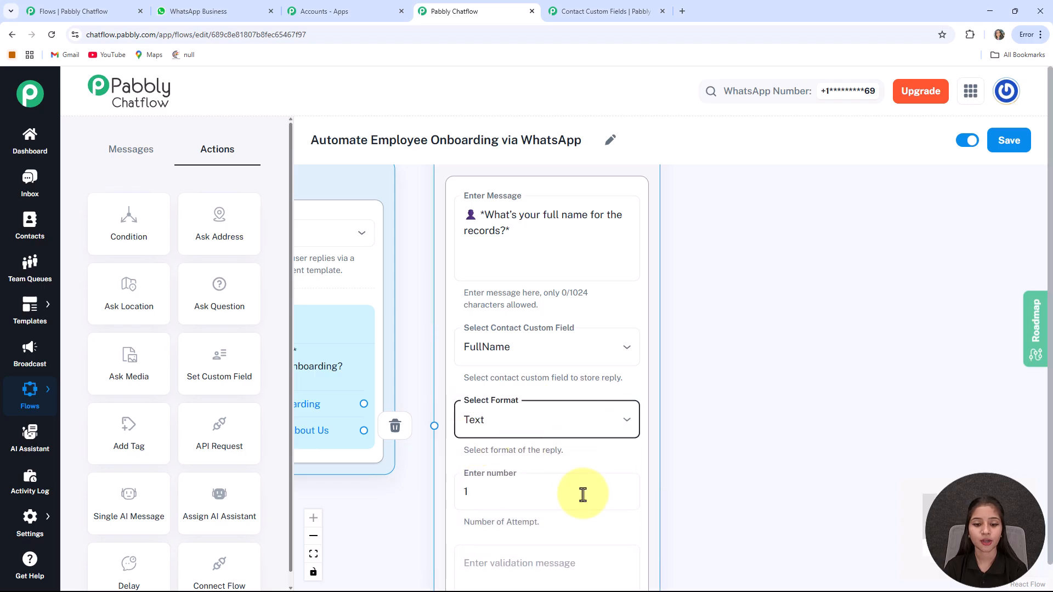
left_click_drag(729, 506, 739, 415)
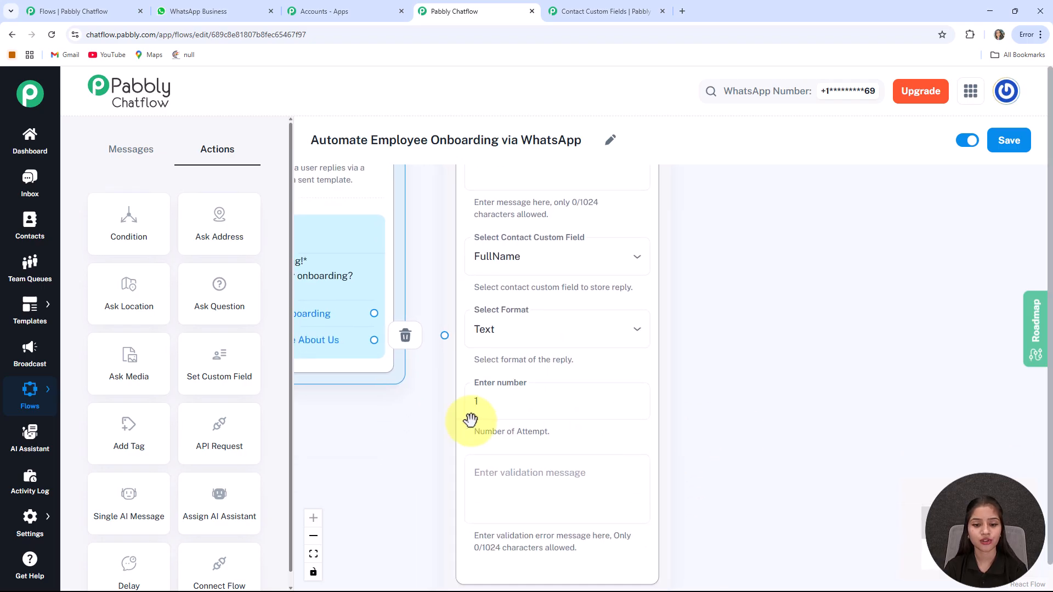
left_click_drag(752, 529, 747, 450)
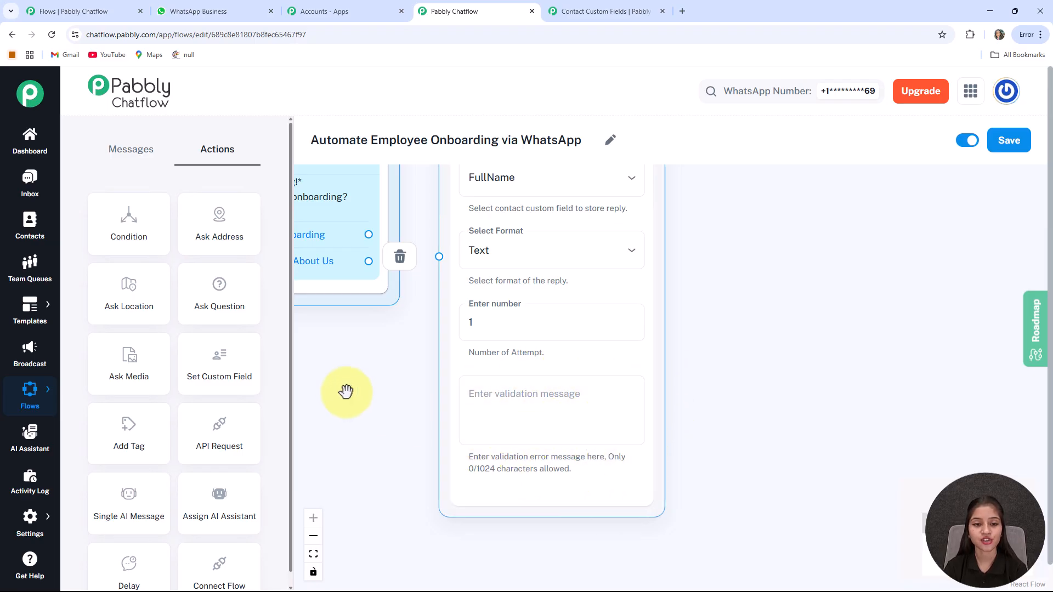
Connect the trigger's Start Onboarding reply to the full-name question and place the question block closer to the trigger.
left_click_drag(346, 393, 350, 398)
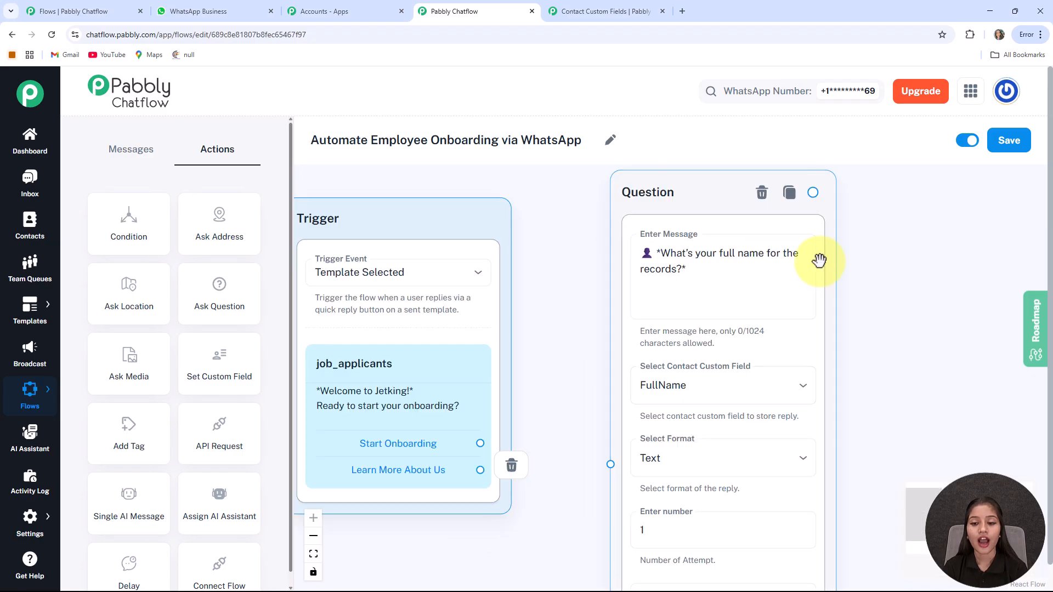
left_click(587, 430)
scroll(585, 435, "down", 1)
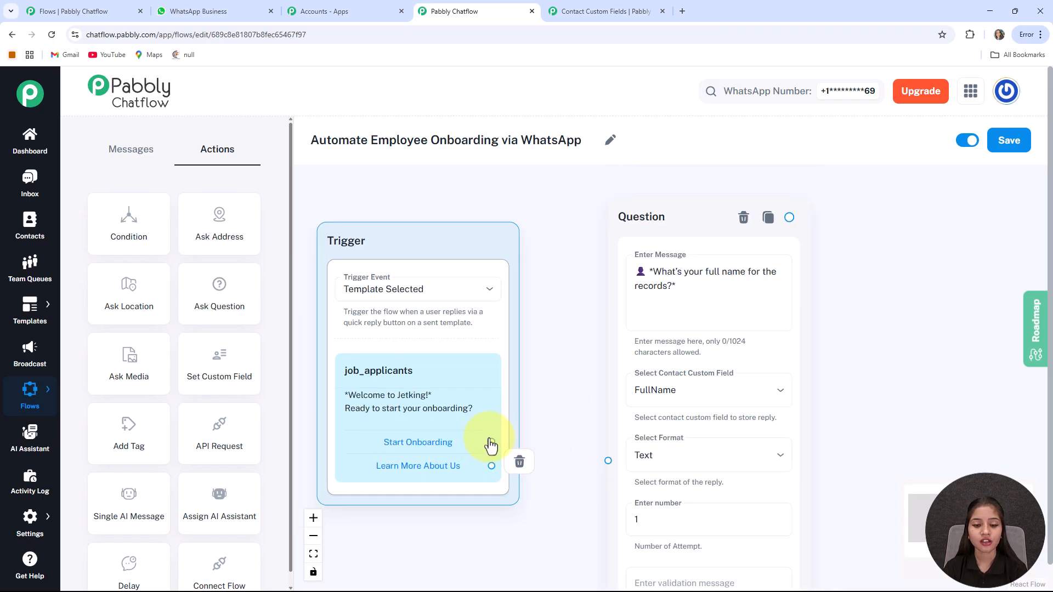
left_click_drag(609, 466, 608, 463)
left_click_drag(624, 301, 599, 295)
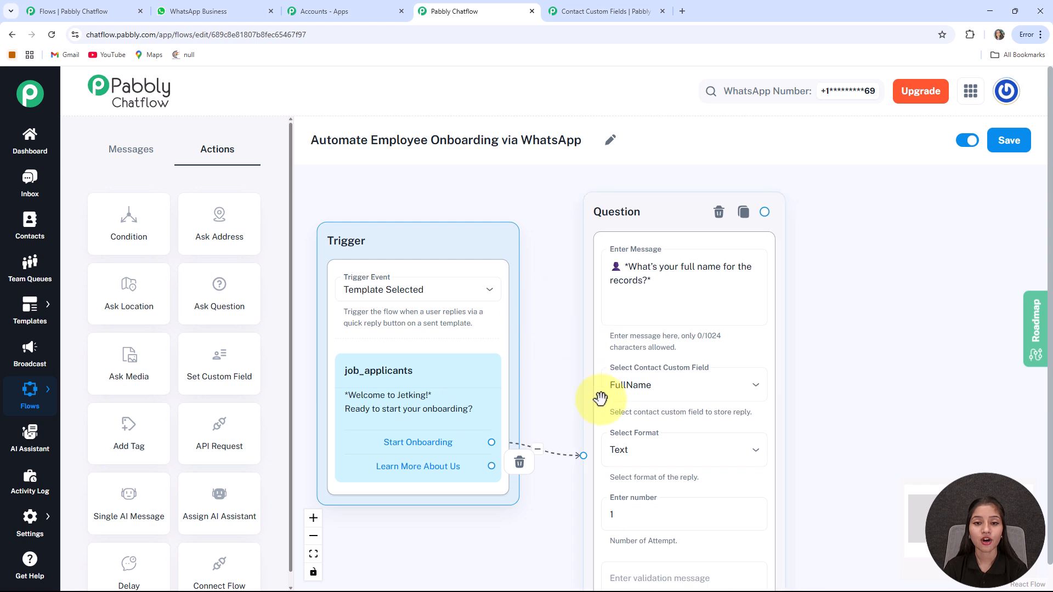
left_click(418, 428)
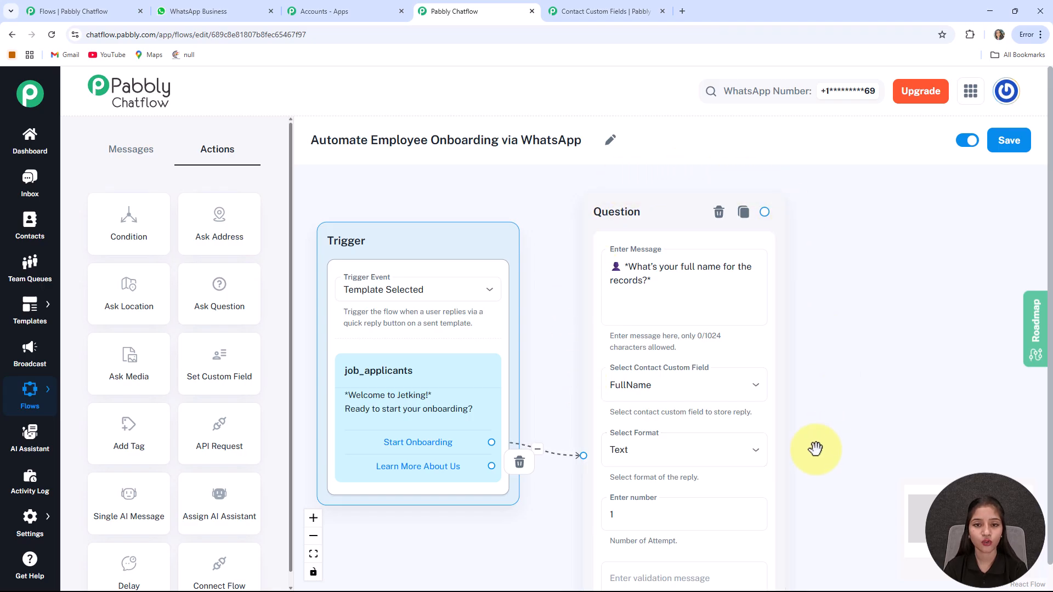
Add another Ask Question action after the full-name question with the message "📑 *What is your job title or department?*".
scroll(799, 415, "down", 1)
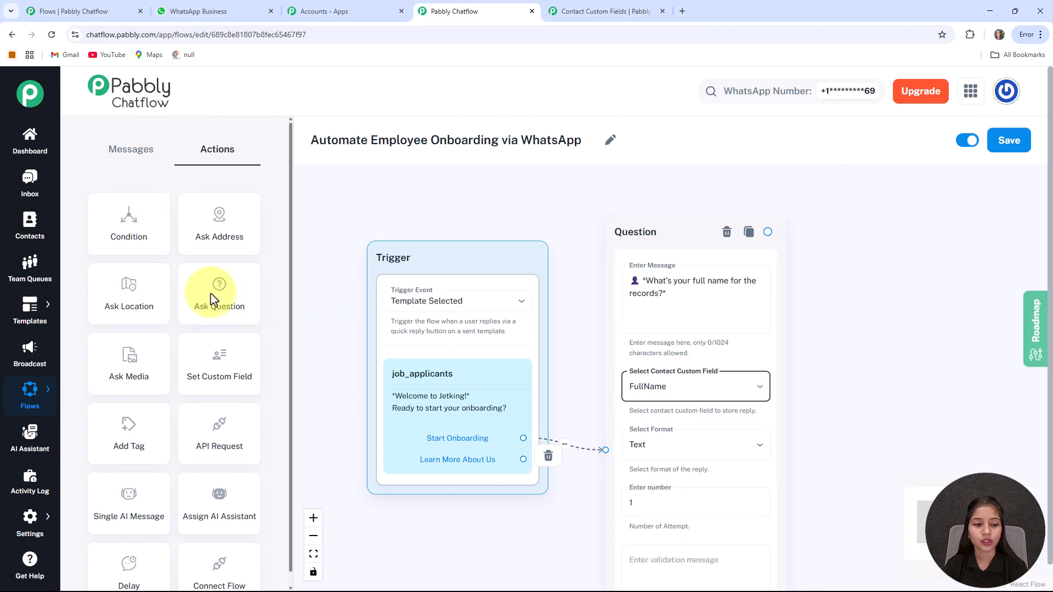
left_click_drag(219, 307, 897, 199)
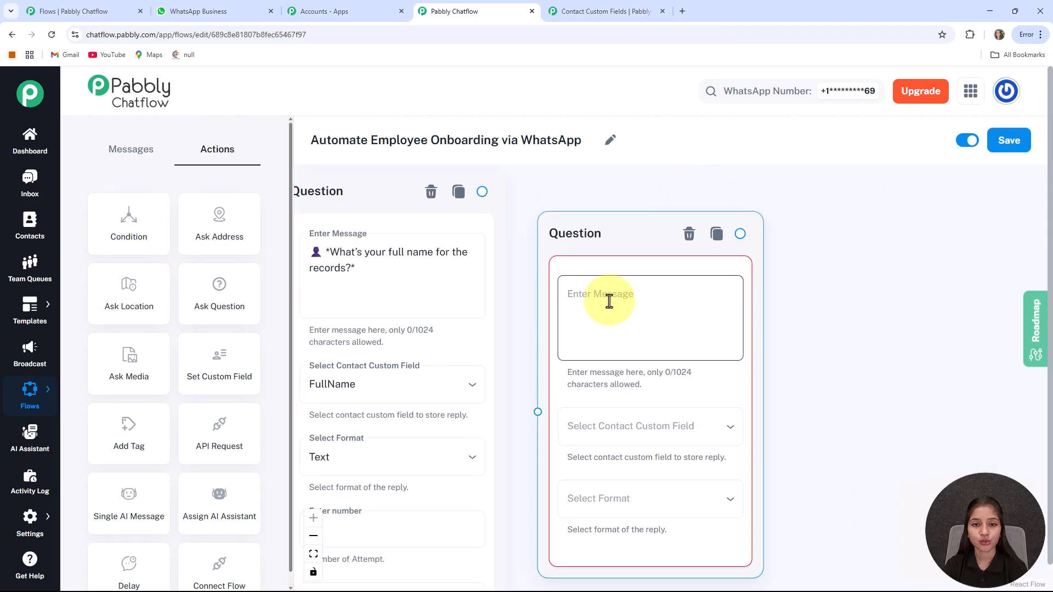
type("📑 *What is your job title or department?*")
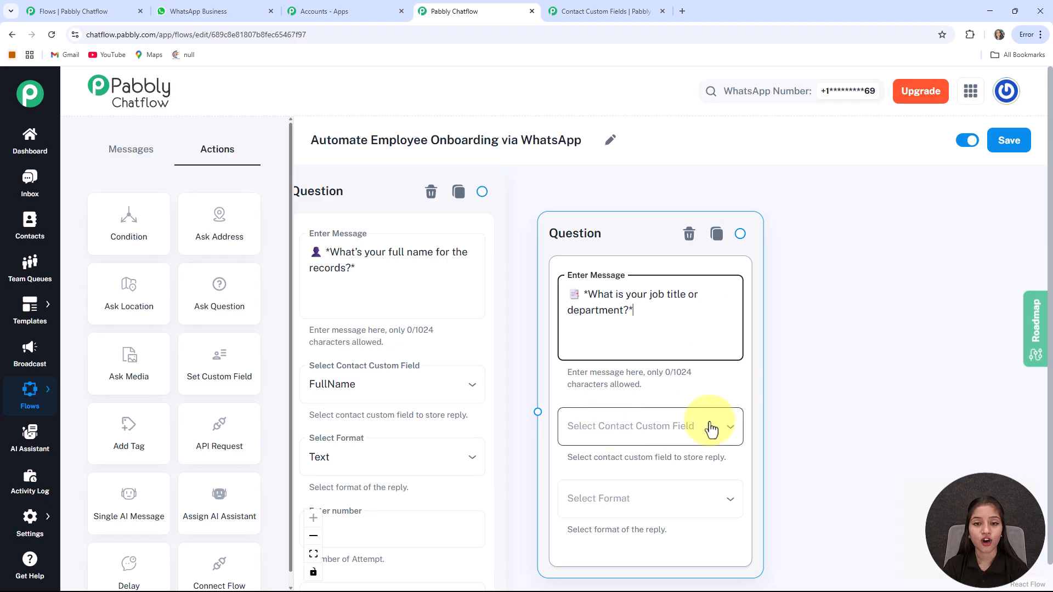
Store the job title question's reply in the JobType custom field and set its format to Text.
left_click(612, 434)
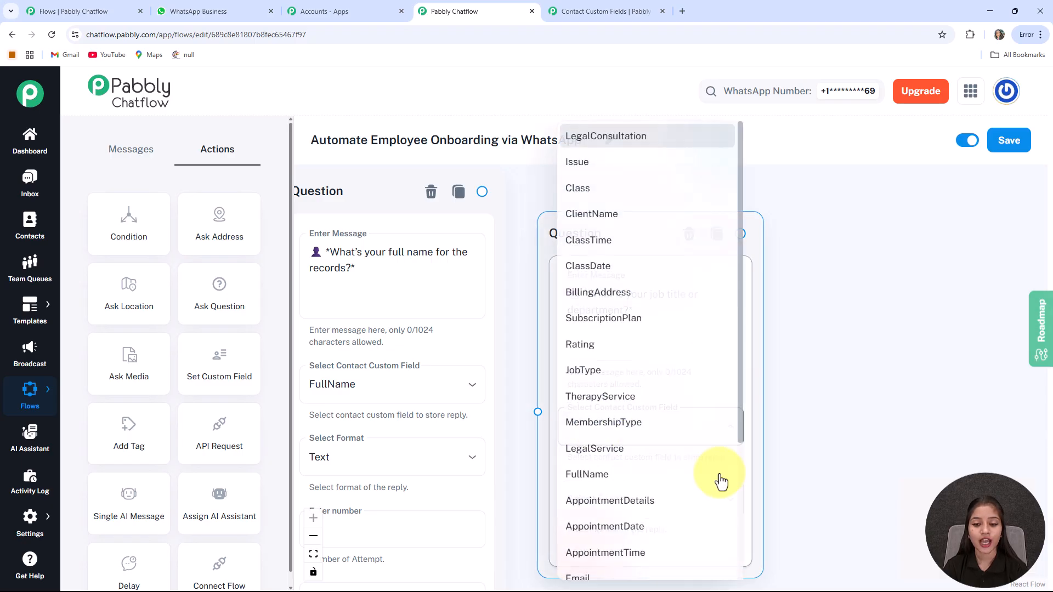
left_click(605, 383)
left_click(698, 421)
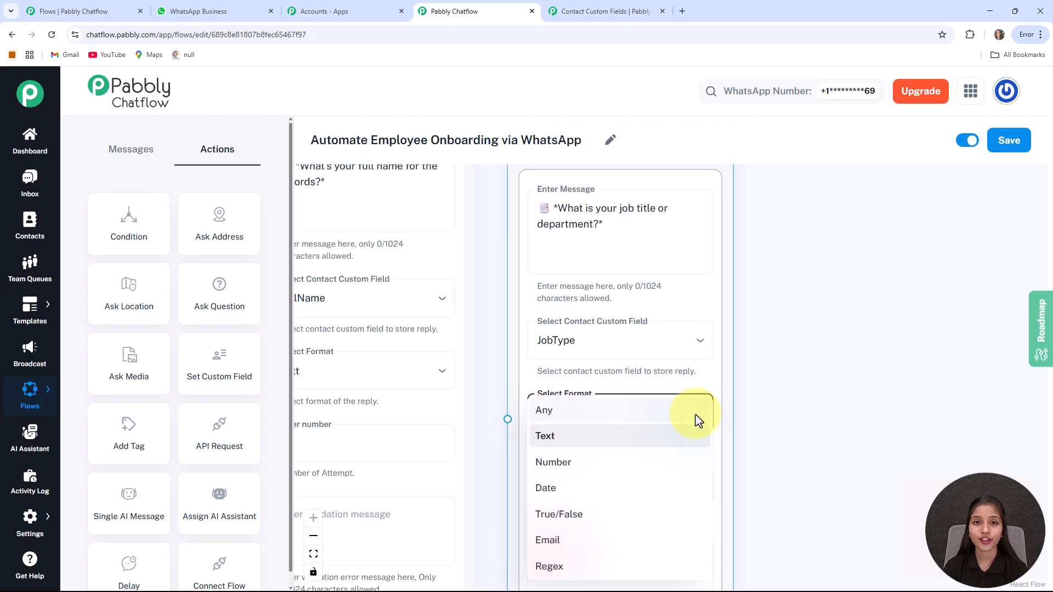
left_click(570, 445)
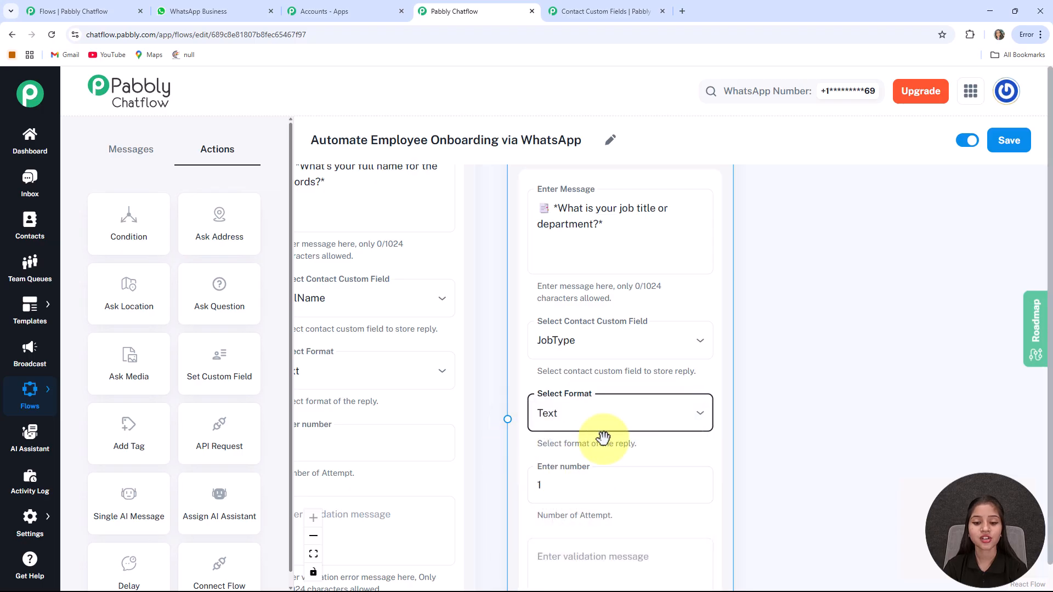
scroll(812, 491, "down", 3)
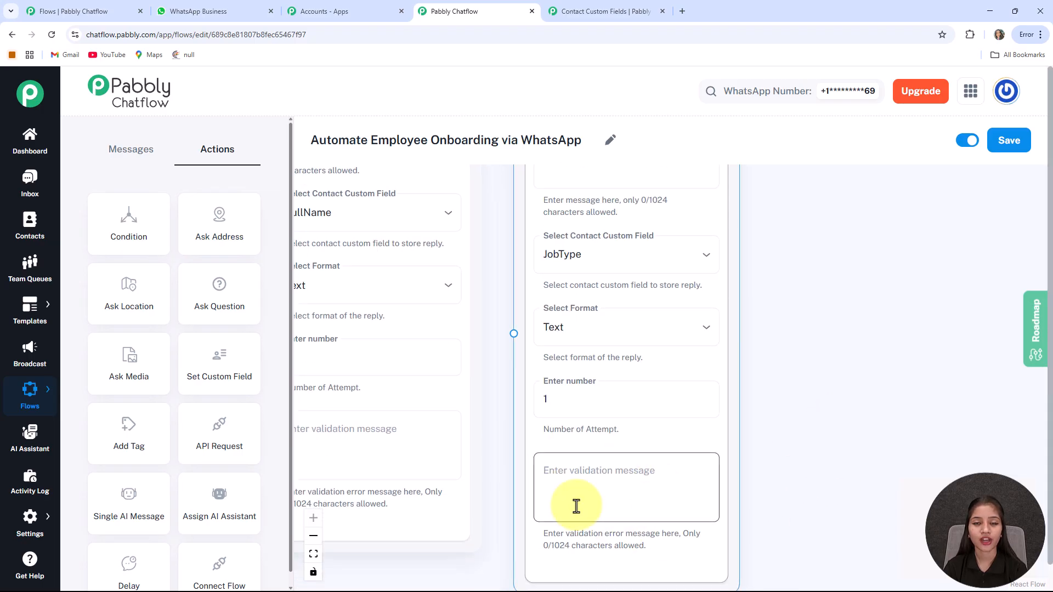
Connect the full-name question to the job title question.
left_click_drag(808, 404, 825, 591)
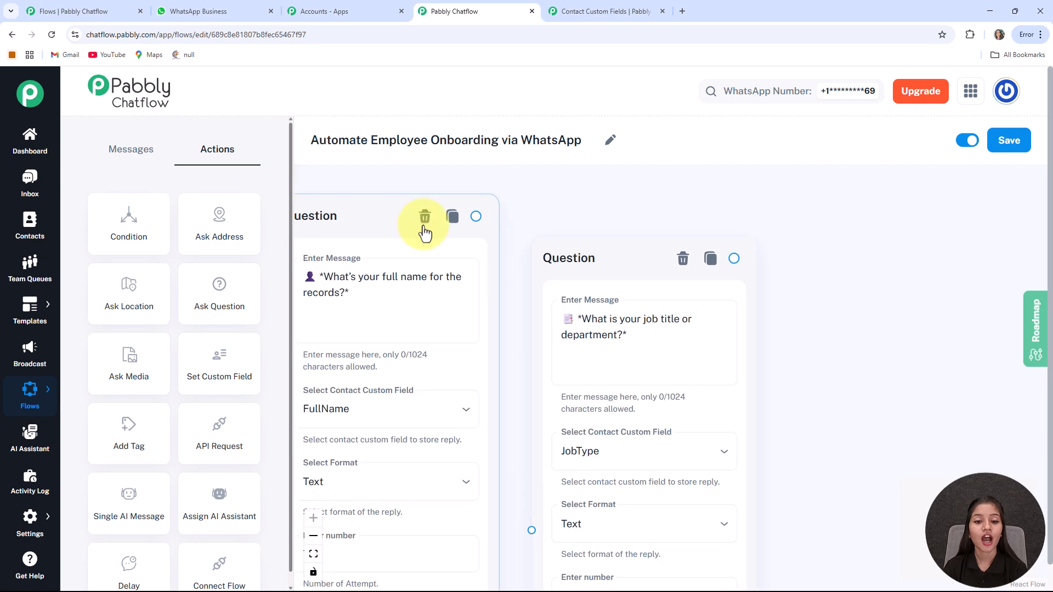
scroll(514, 394, "down", 5)
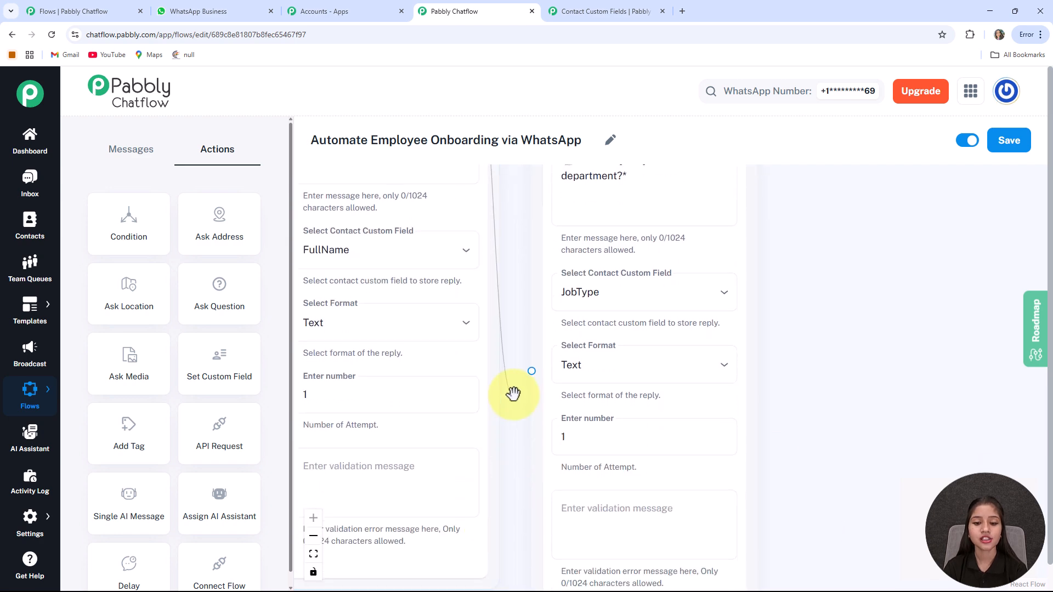
scroll(677, 393, "down", 4)
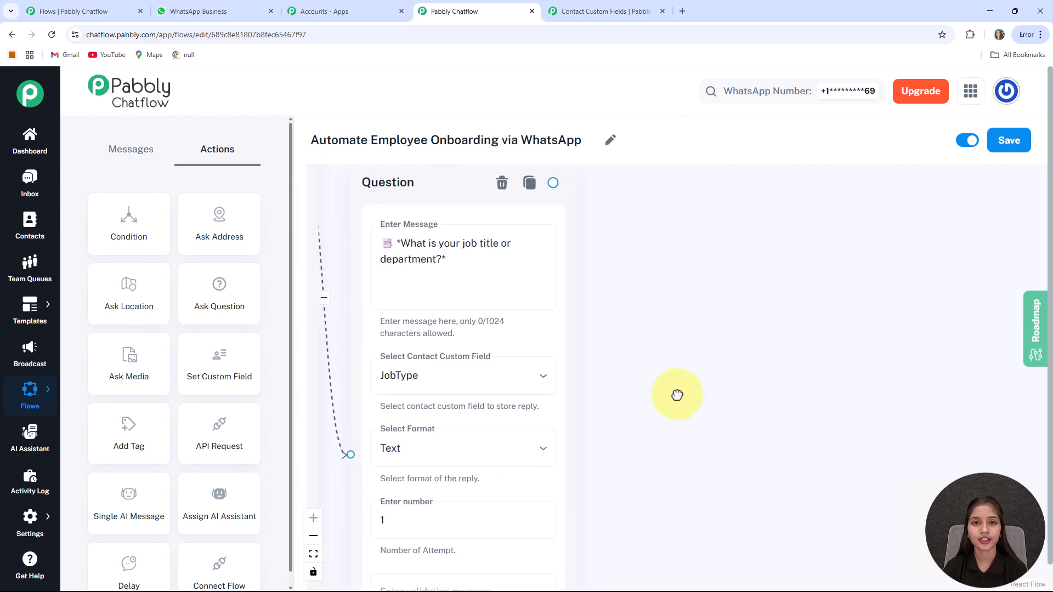
scroll(685, 389, "left", 3)
left_click(386, 250)
left_click(613, 234)
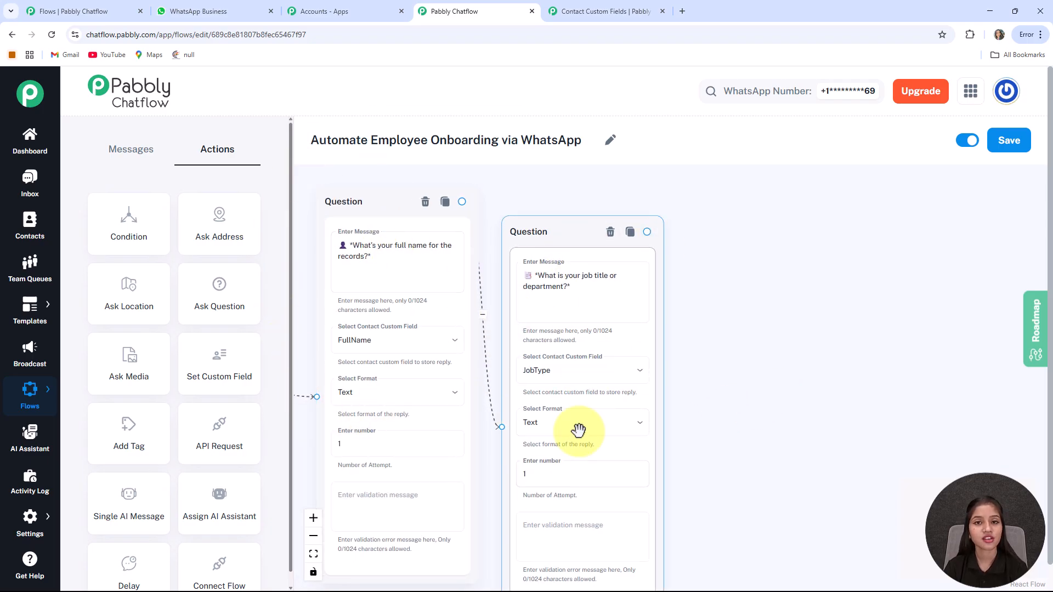
Add an Ask Media action after the job title question with the message "📄 *Please upload your ID proof or resume for verification.*".
scroll(567, 369, "right", 5)
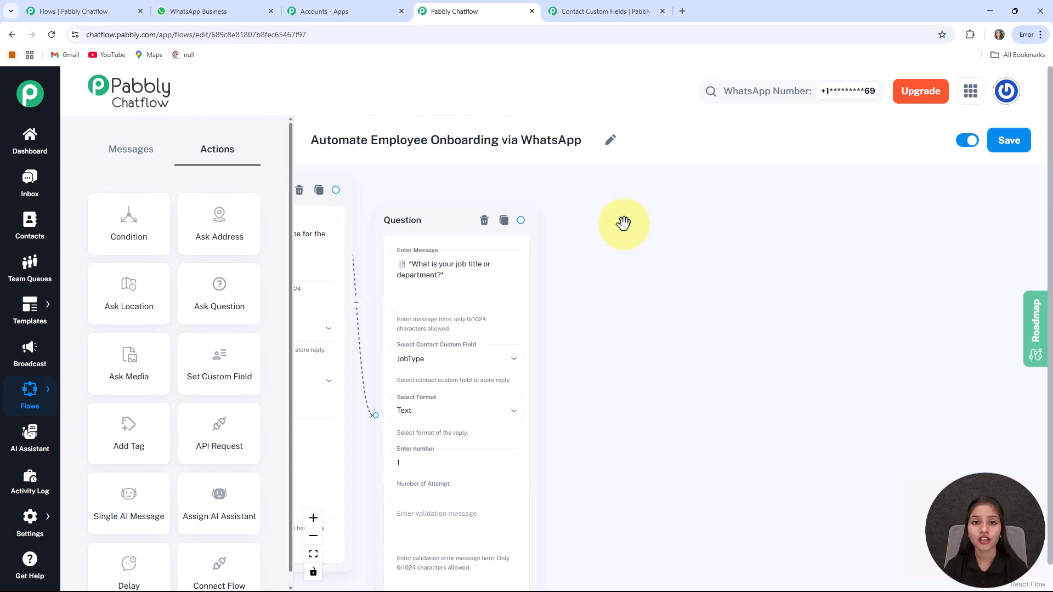
left_click_drag(133, 368, 680, 233)
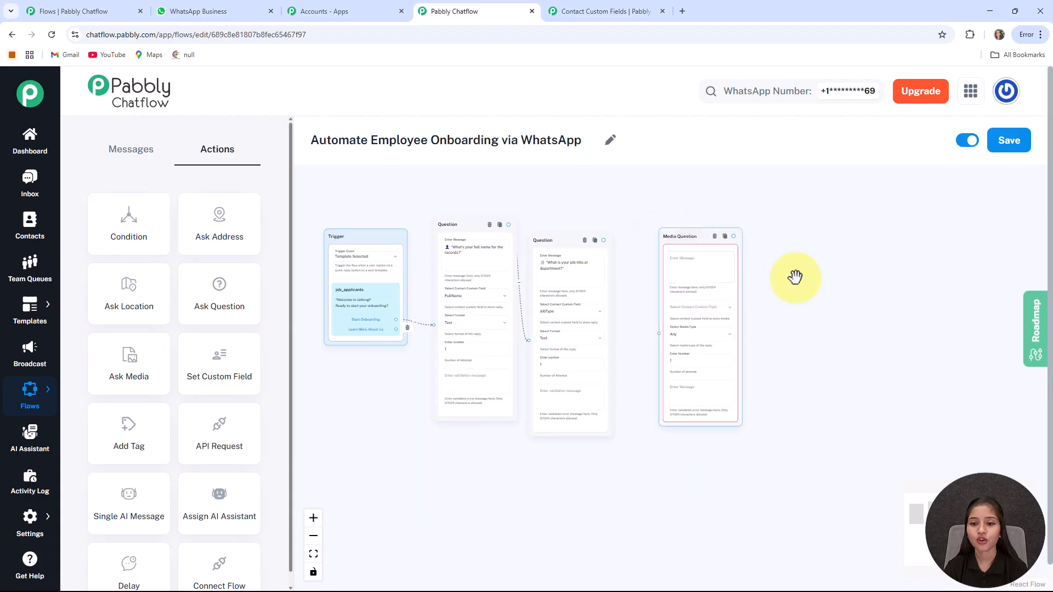
left_click_drag(785, 275, 662, 297)
scroll(600, 265, "up", 6)
left_click_drag(460, 245, 470, 216)
left_click(442, 287)
type("📄 *Please upload your ID proof or resume for verification.*")
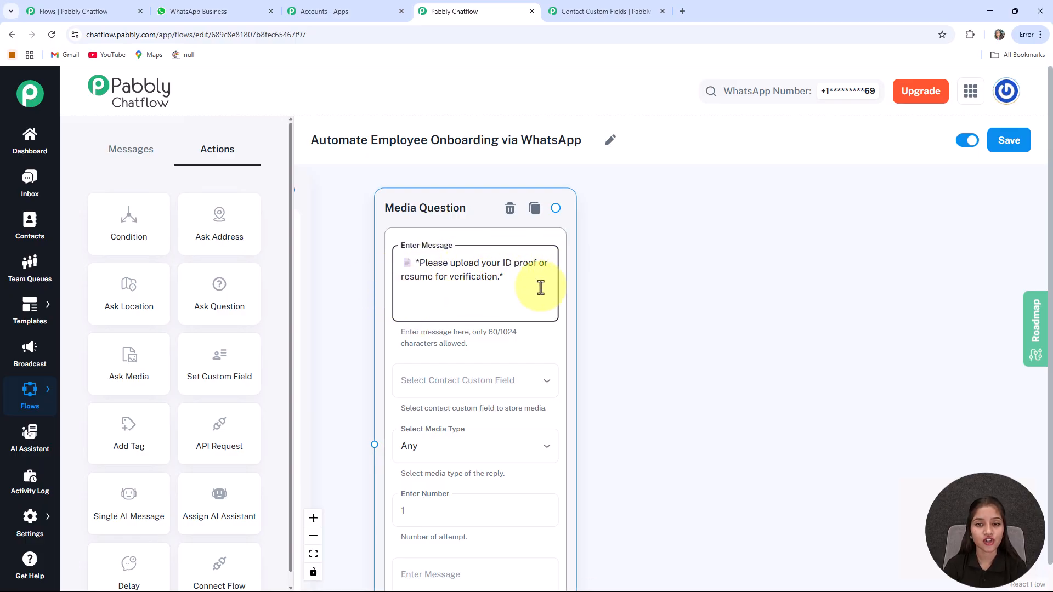
Store the media question's upload in the Resume custom field and set its media type to Document.
scroll(603, 374, "down", 2)
left_click(482, 336)
scroll(441, 331, "down", 4)
left_click(394, 464)
scroll(713, 356, "down", 1)
left_click(524, 427)
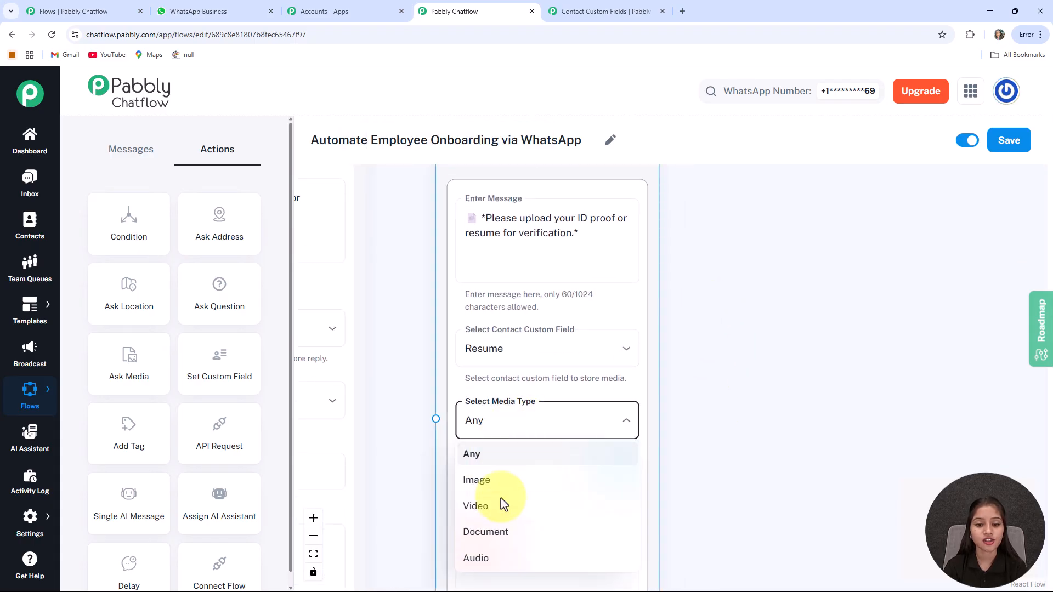
left_click(486, 535)
scroll(648, 439, "down", 2)
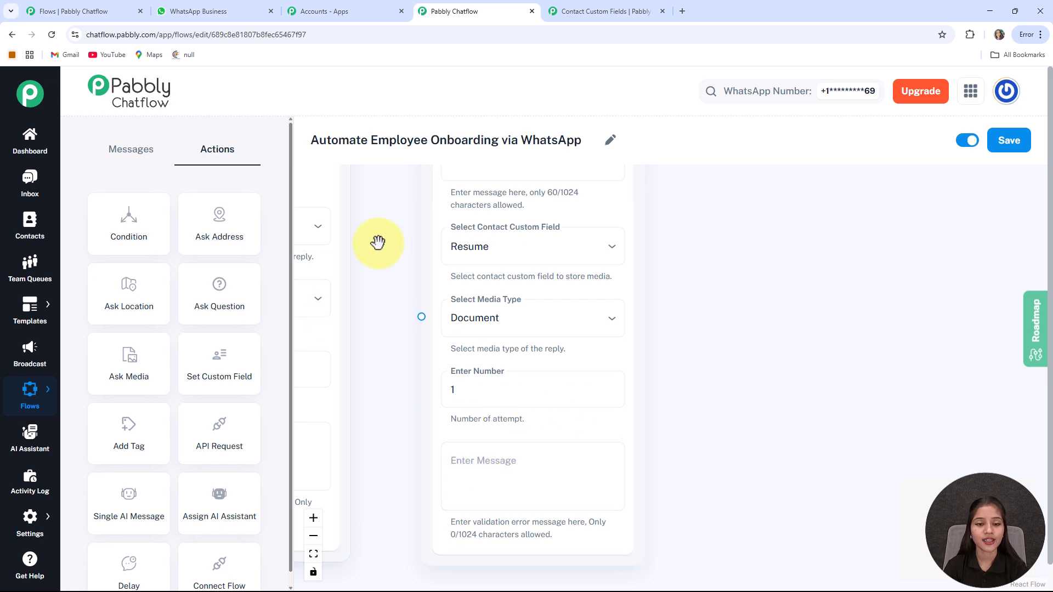
Connect the job title question to the media question asking for the ID proof or resume.
left_click_drag(377, 242, 503, 457)
scroll(487, 360, "down", 2)
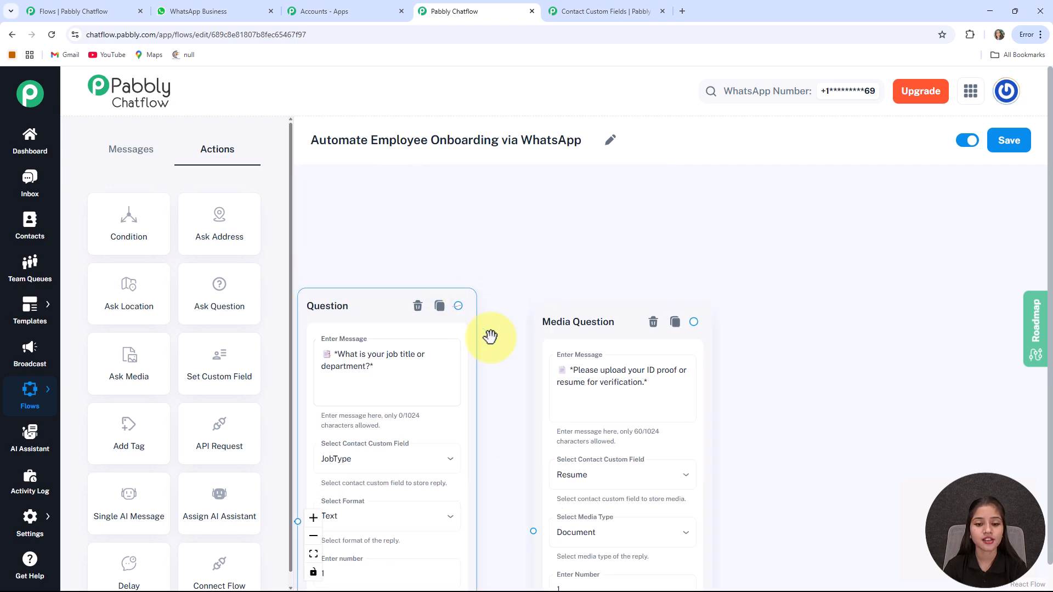
left_click_drag(530, 529, 534, 531)
scroll(708, 449, "down", 2)
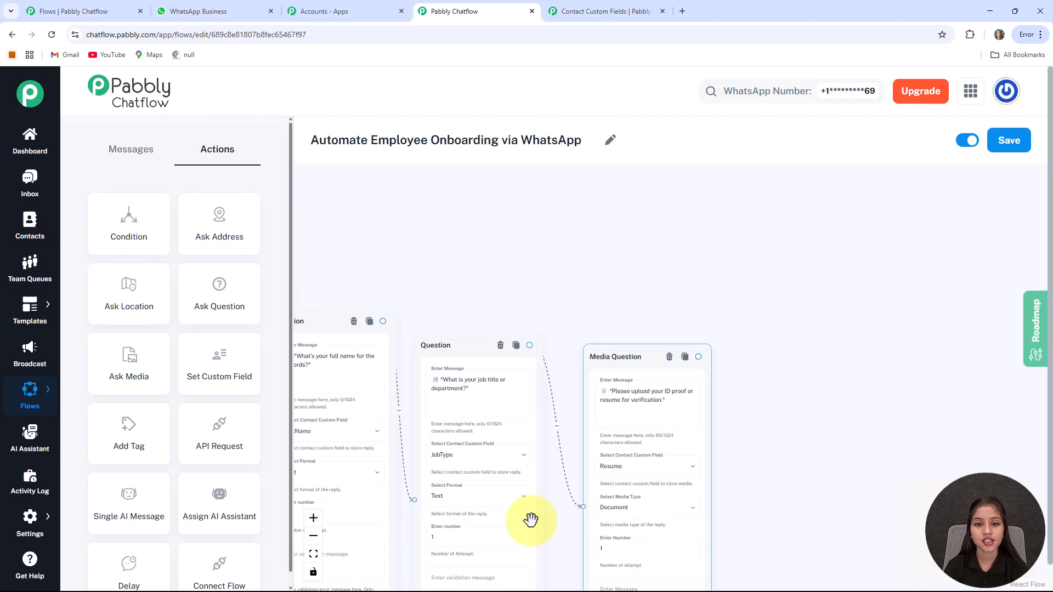
left_click_drag(543, 425, 486, 326)
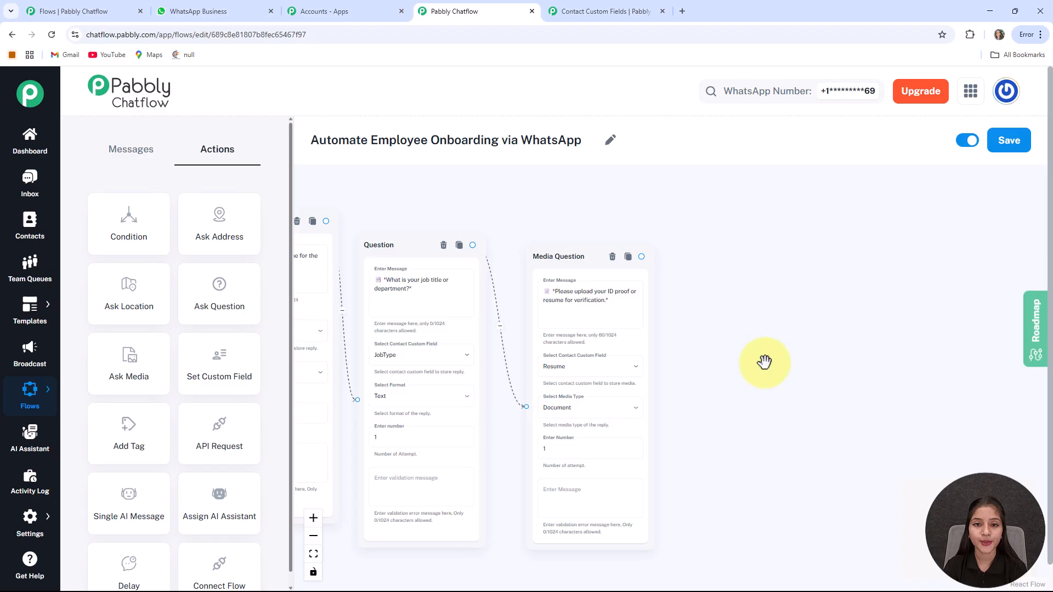
Add a connected Text Button message after the media question reading "*Welcome to the team! Please review the following documents:*".
scroll(765, 362, "up", 3)
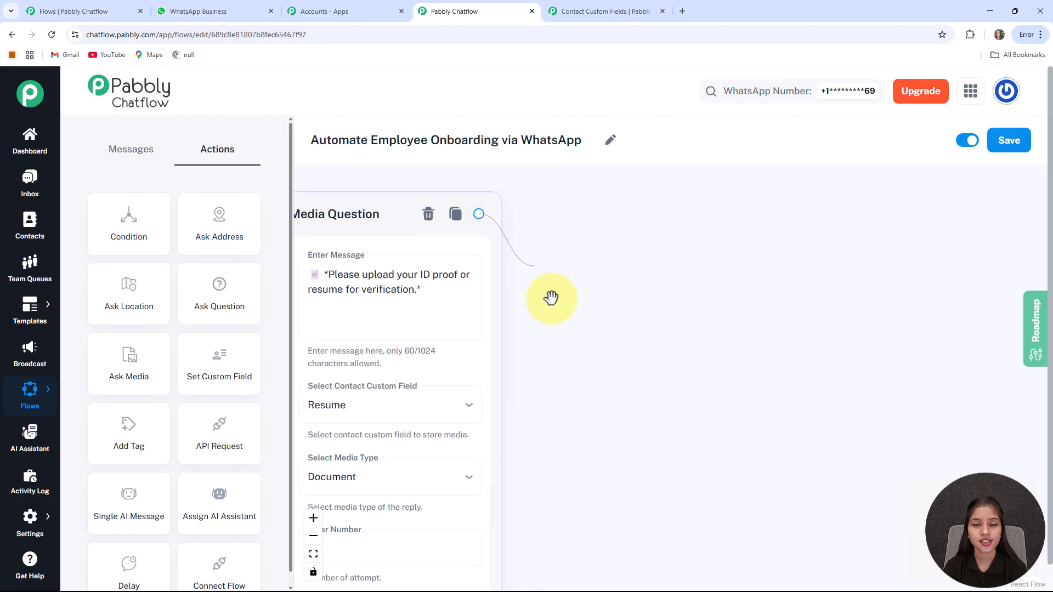
left_click_drag(580, 313, 582, 314)
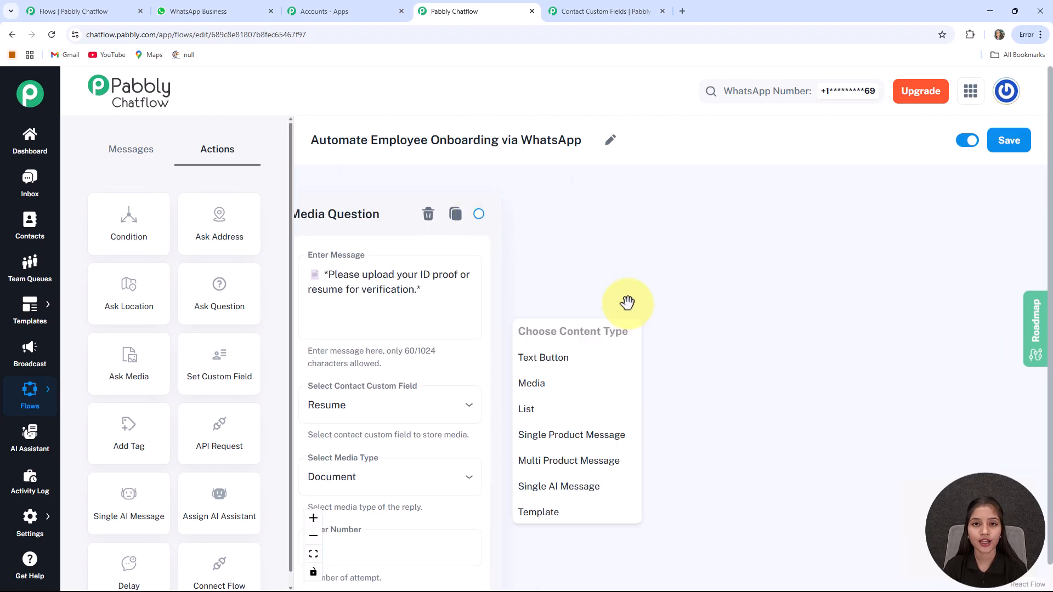
left_click(567, 367)
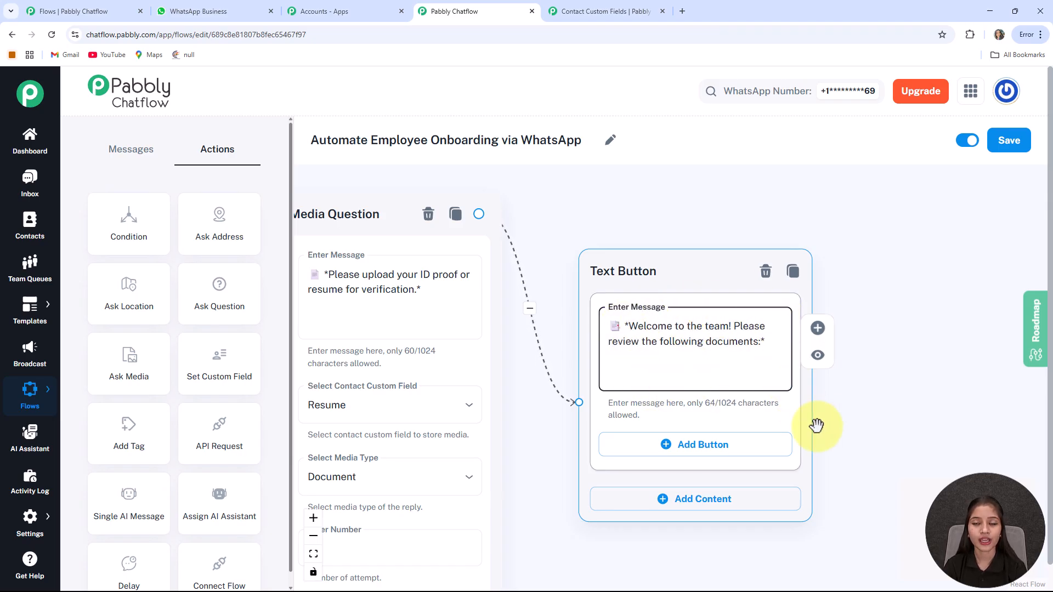
Add two buttons to the welcome message, labelled "Employee Handbook" and "Company Policies".
left_click_drag(867, 426, 755, 403)
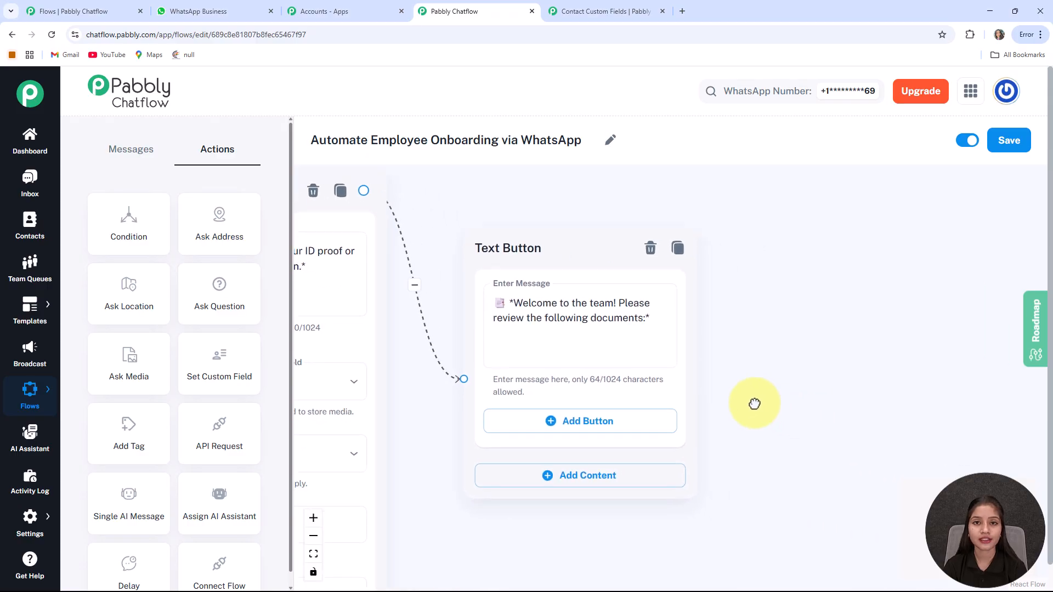
left_click(588, 436)
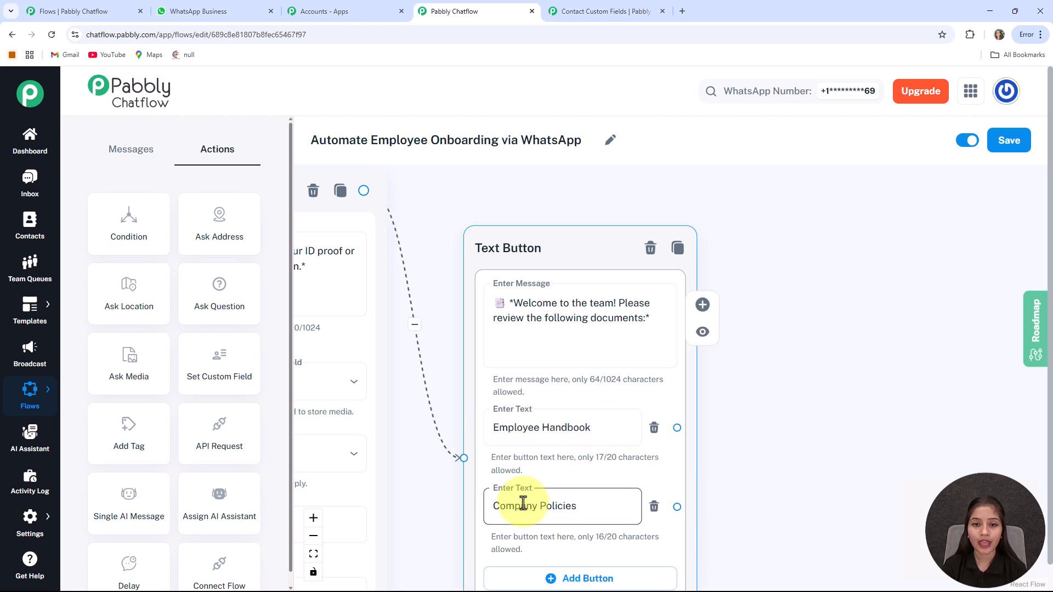
left_click_drag(763, 478, 569, 425)
left_click_drag(693, 474, 817, 490)
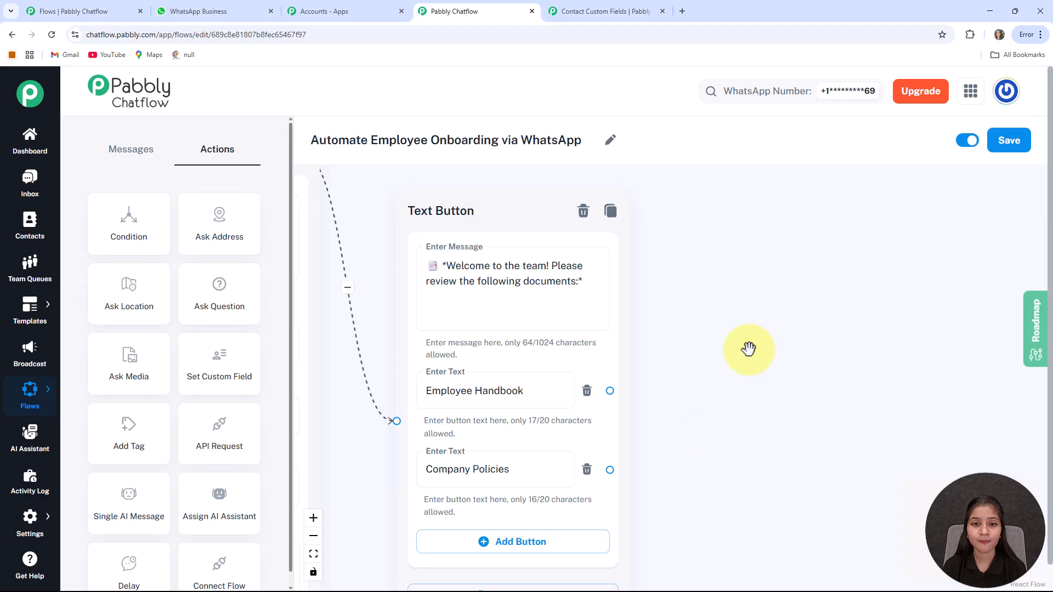
Add a List message block after the welcome message block.
left_click(122, 169)
left_click_drag(141, 287, 940, 298)
left_click_drag(783, 205, 338, 168)
scroll(569, 269, "up", 5)
scroll(436, 211, "up", 1)
scroll(435, 212, "up", 1)
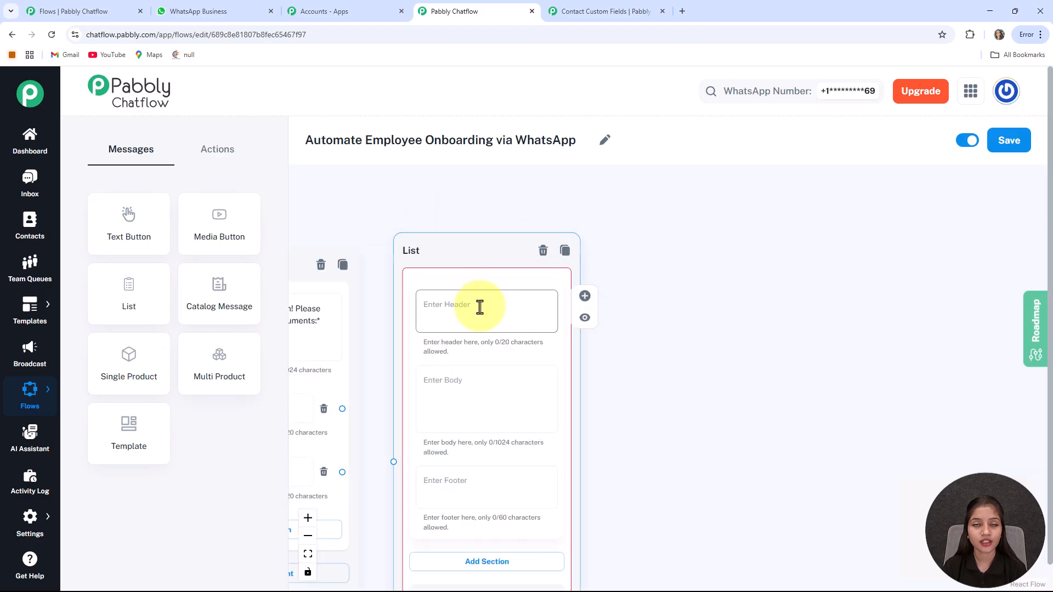
Set the List message's body to "🗓 *Please choose your training session:*".
left_click_drag(676, 362, 715, 183)
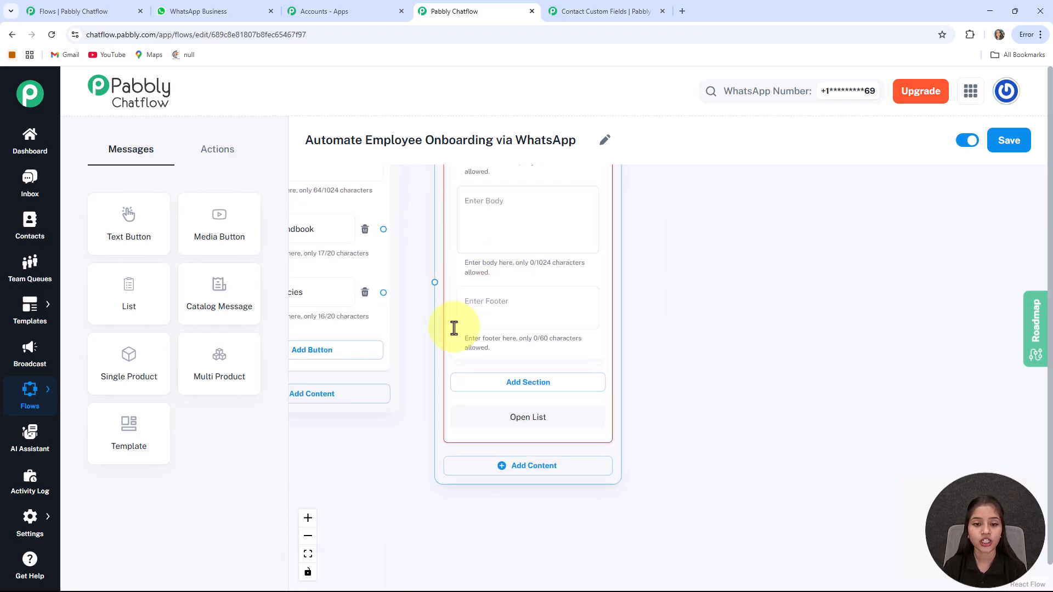
left_click_drag(648, 319, 663, 494)
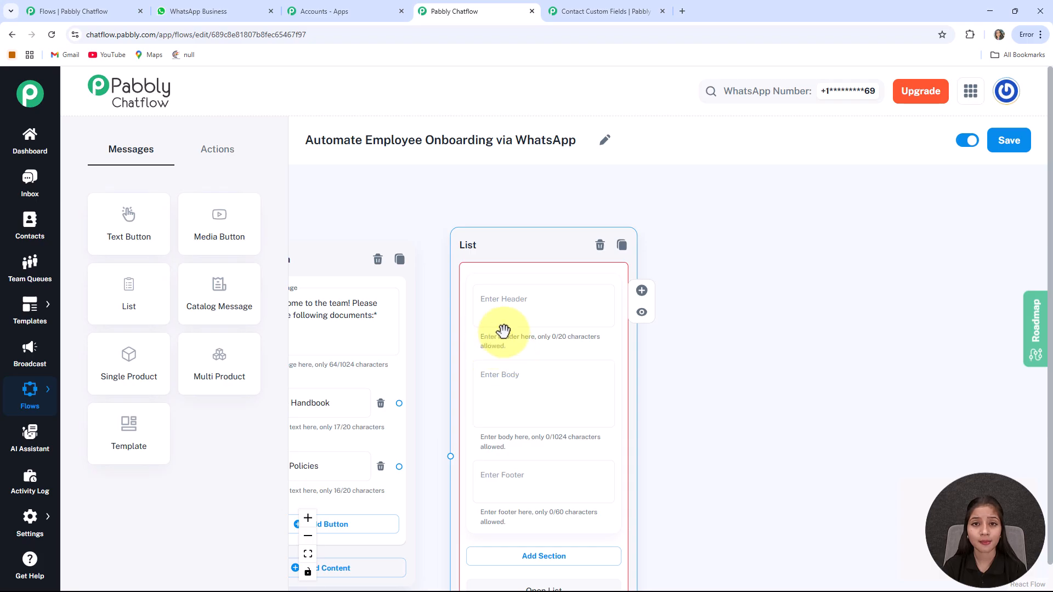
left_click_drag(683, 419, 696, 360)
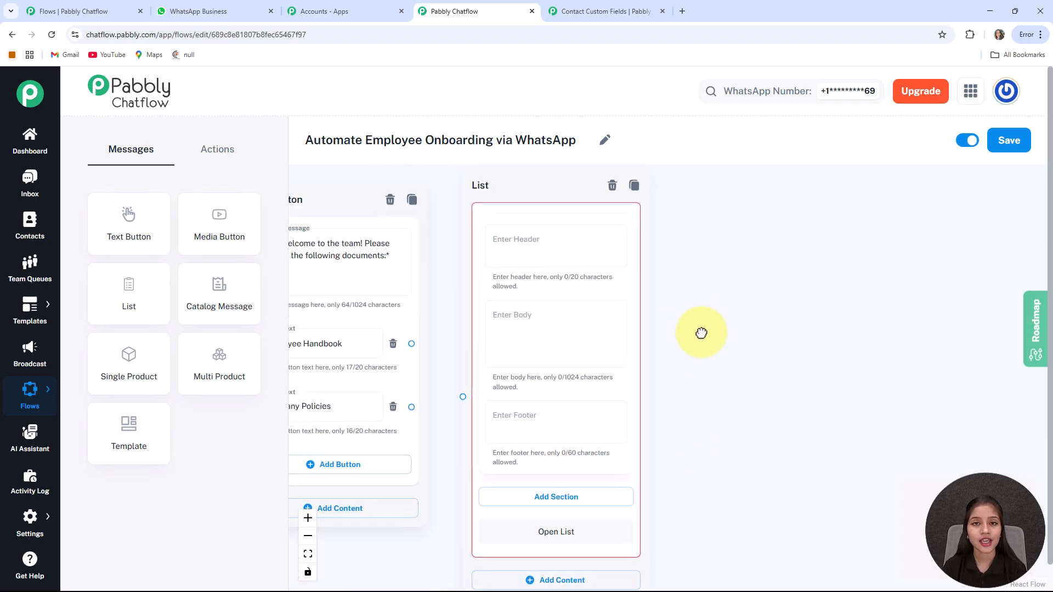
left_click(551, 349)
type("🗓 *Please choose your training session:*")
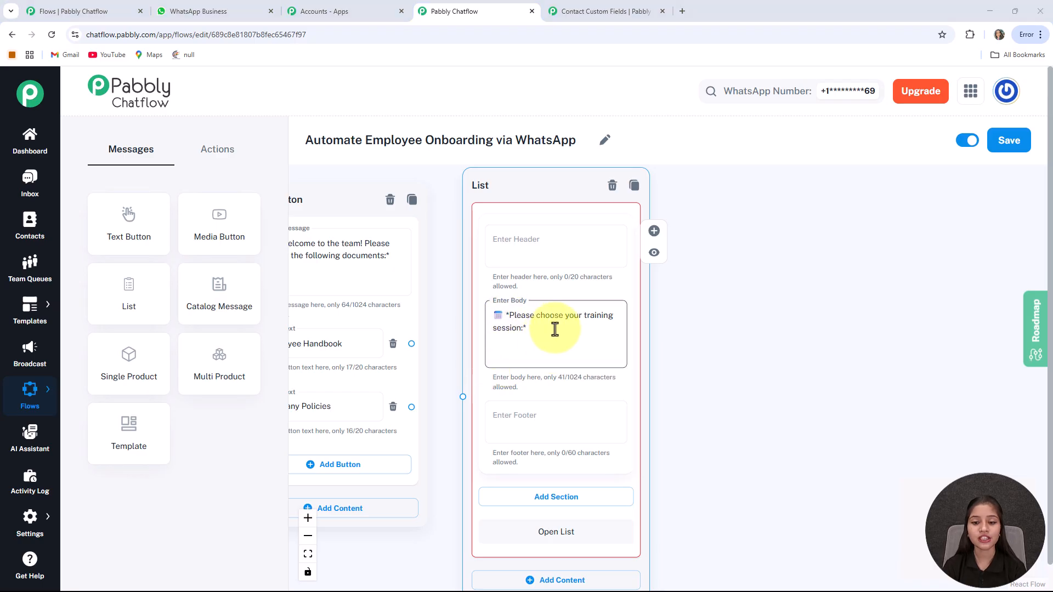
Add a section titled "Training session" to the List message.
left_click_drag(461, 358, 458, 278)
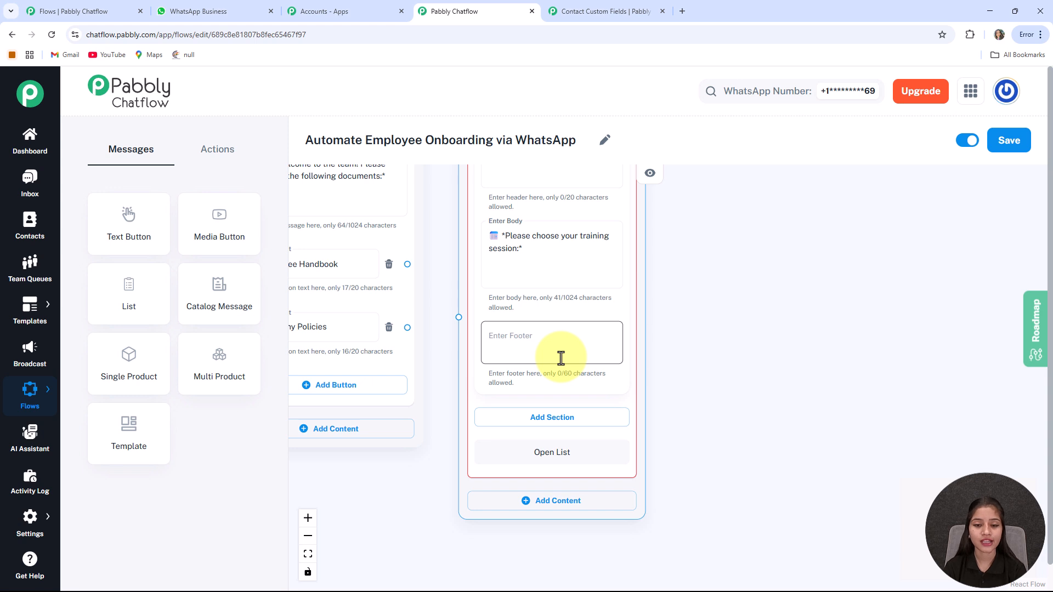
left_click(553, 418)
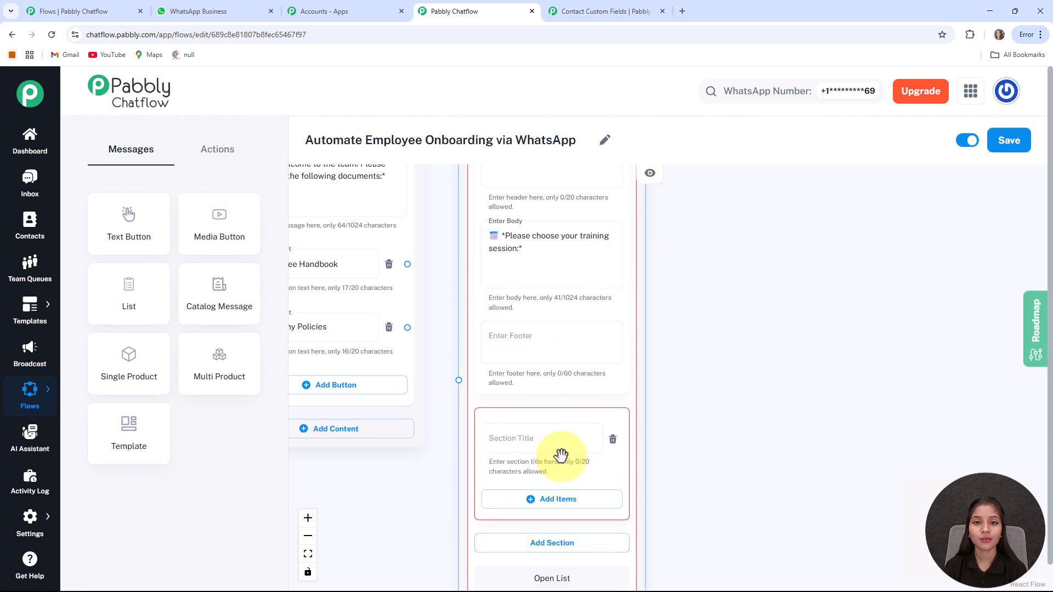
left_click_drag(726, 516, 719, 431)
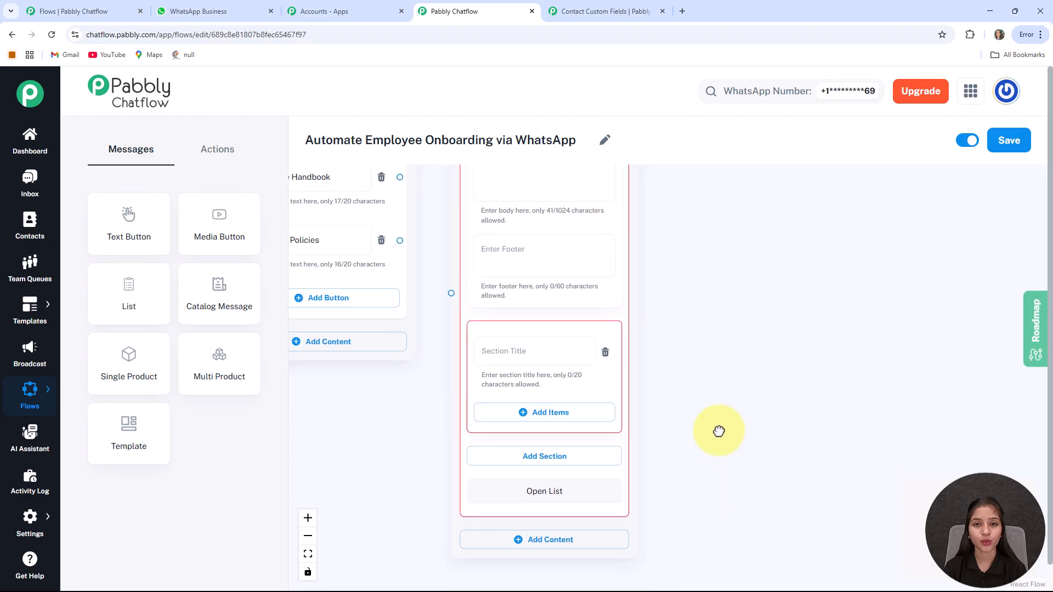
left_click(535, 358)
type("Training session")
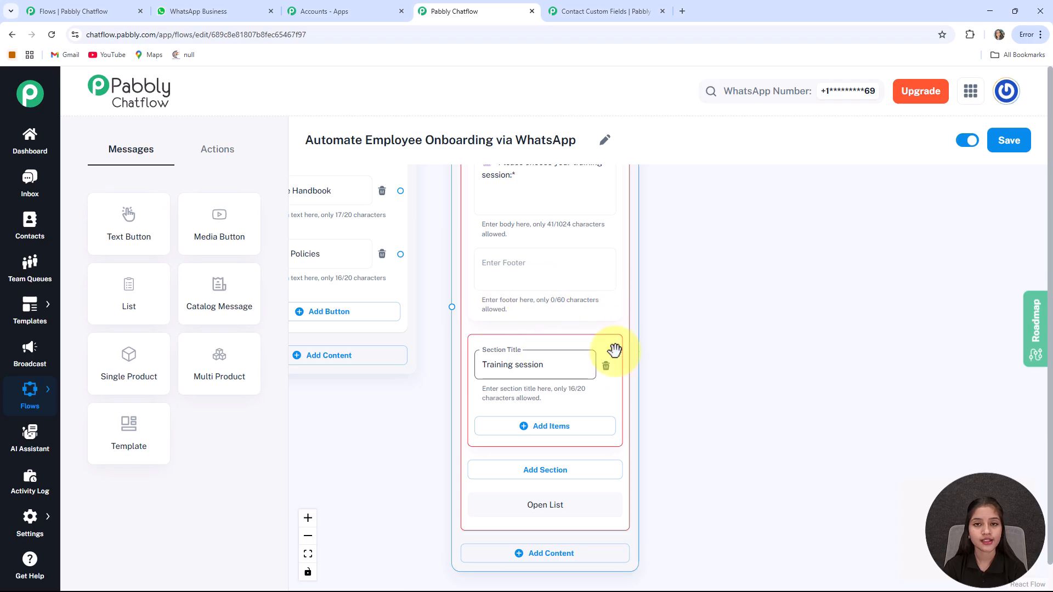
Add two items to the Training session section, titled "Company Culture 🏢" and "Technical Training 💻".
left_click(537, 428)
scroll(603, 400, "down", 3)
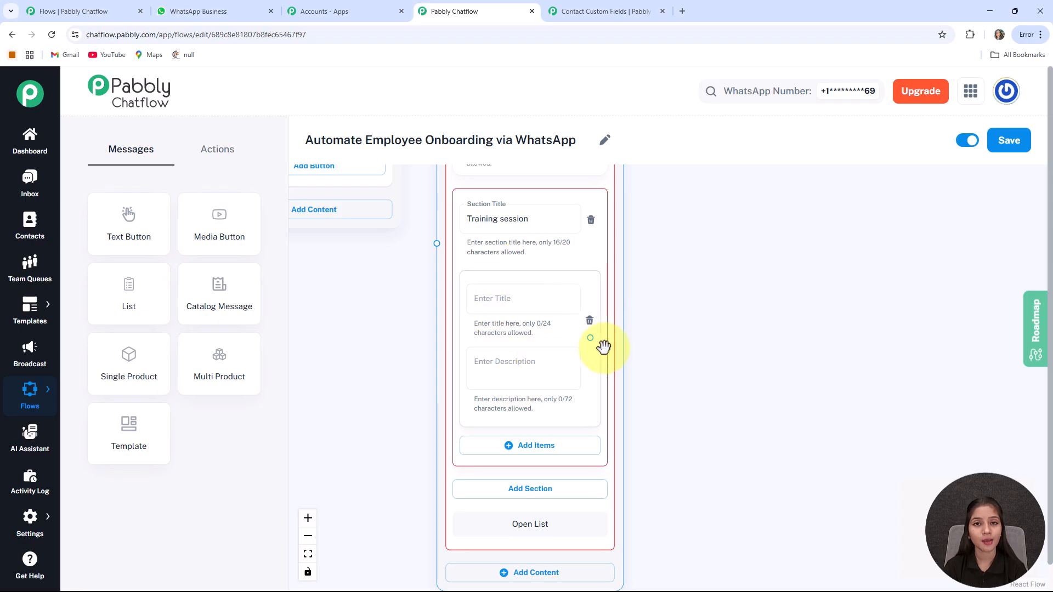
left_click(499, 304)
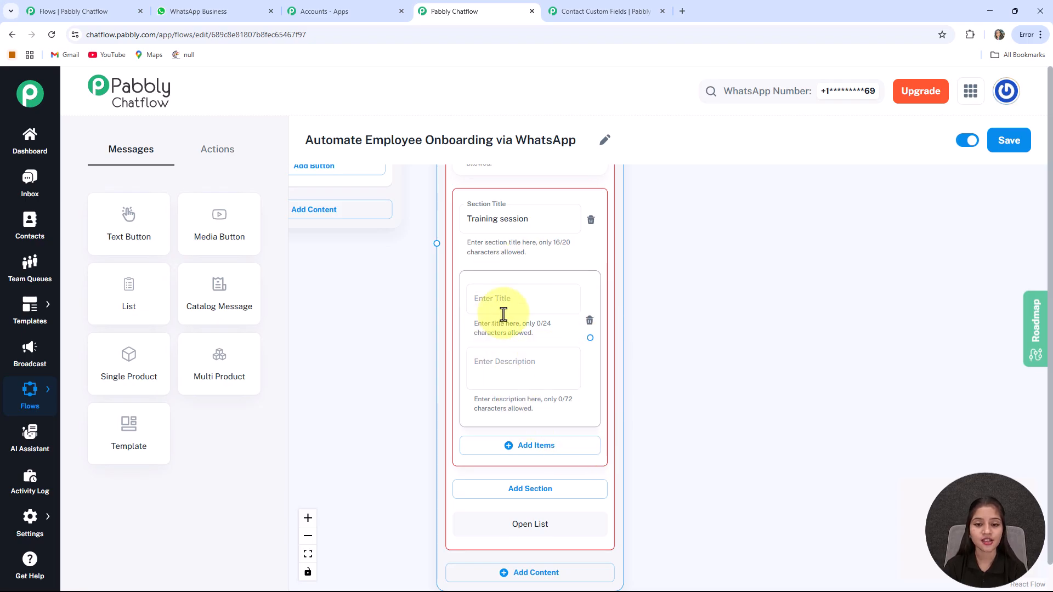
type("Company Culture 🏢")
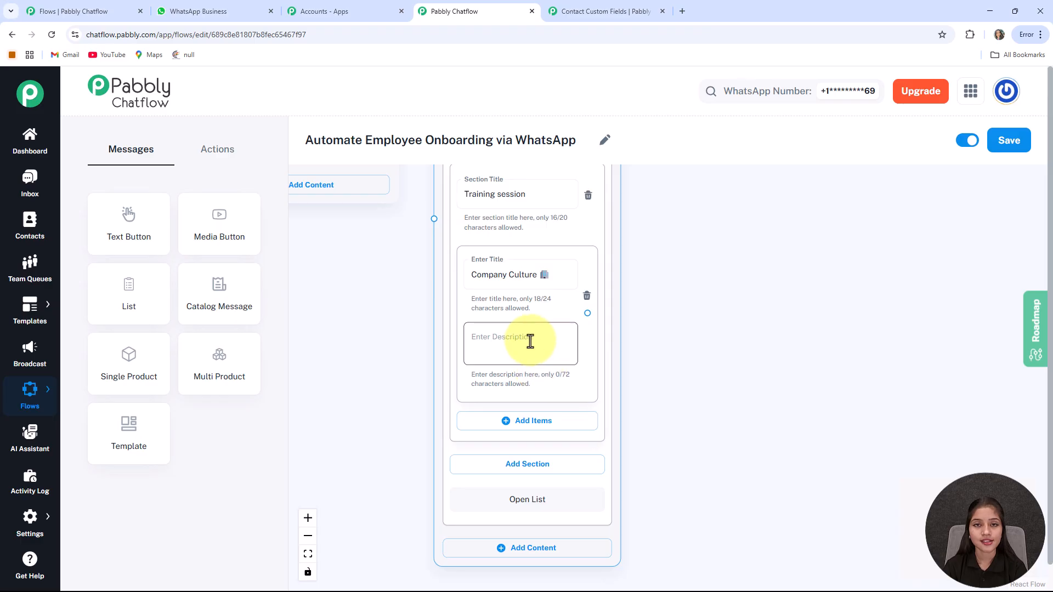
left_click(522, 419)
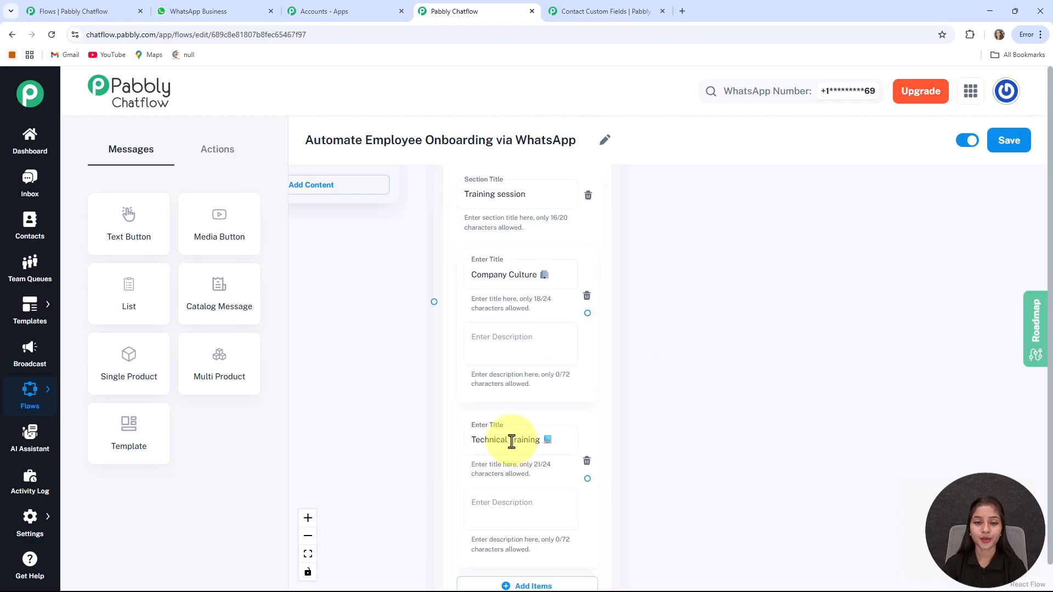
Connect the welcome message block to the training session list.
scroll(400, 313, "down", 5)
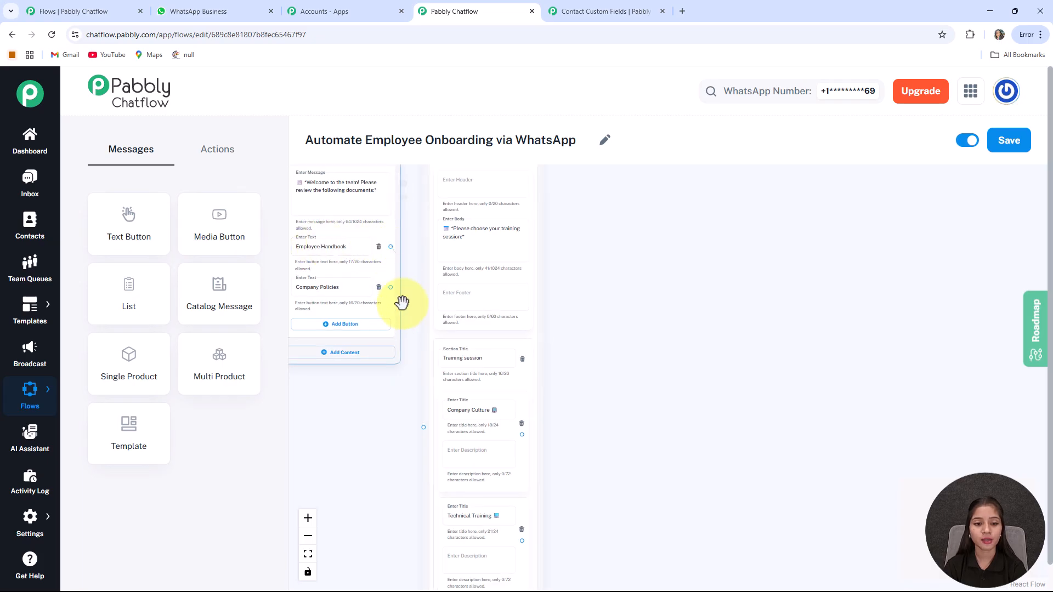
left_click_drag(398, 416, 483, 408)
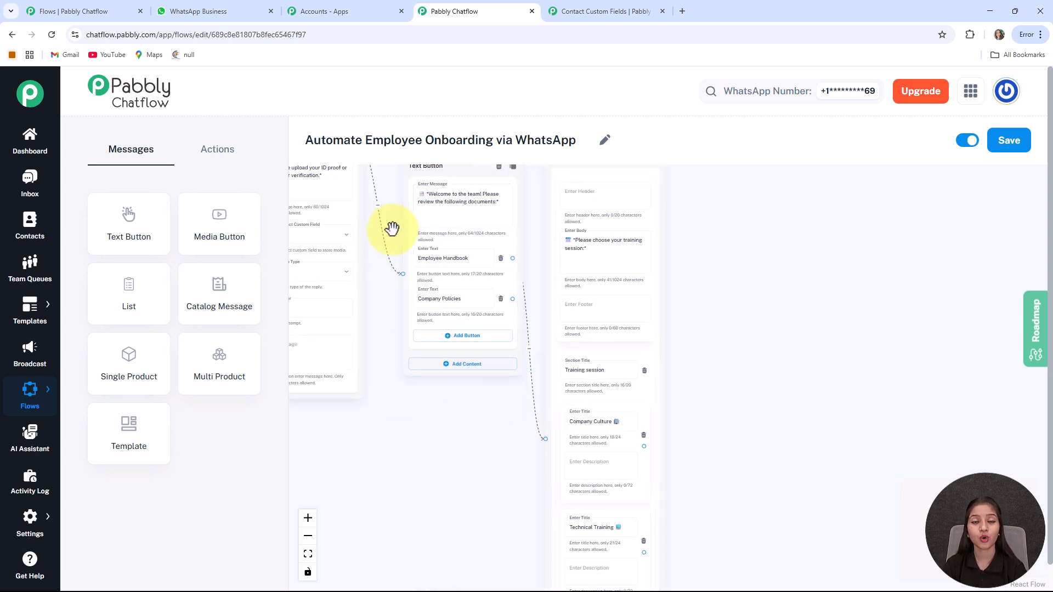
Add a Set Custom Field action beside the training session list and select SessionType as its contact custom field.
left_click_drag(725, 482, 637, 381)
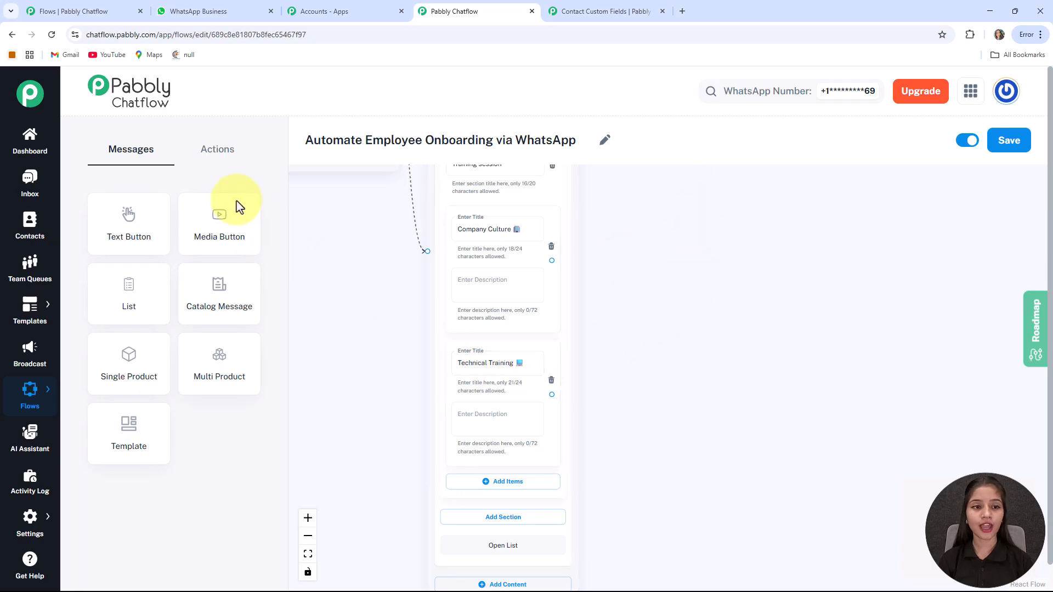
left_click(220, 158)
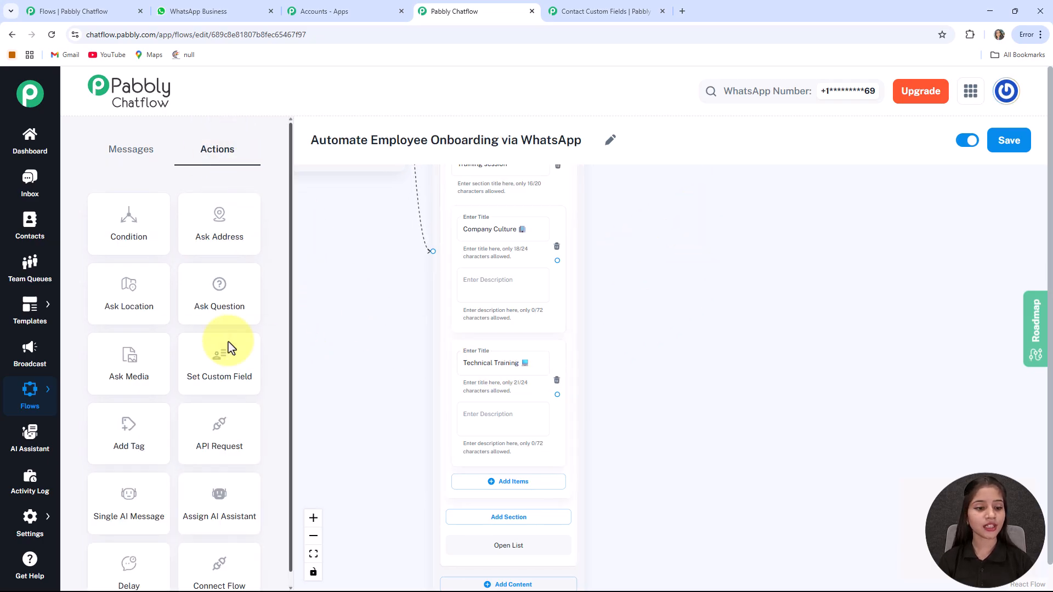
left_click_drag(230, 380, 957, 404)
left_click_drag(623, 481, 341, 388)
scroll(661, 300, "up", 4)
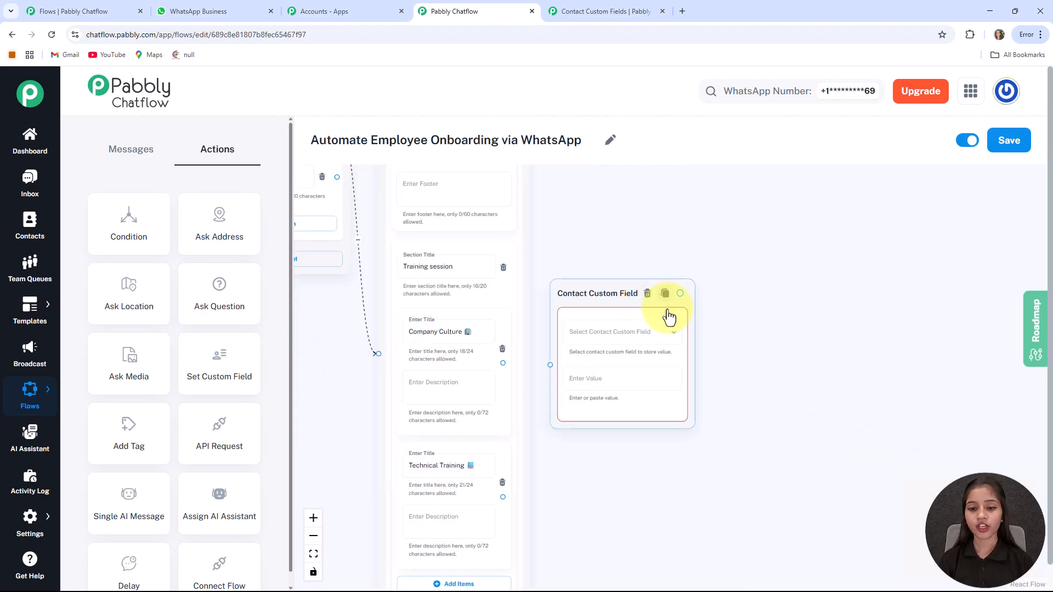
left_click(593, 333)
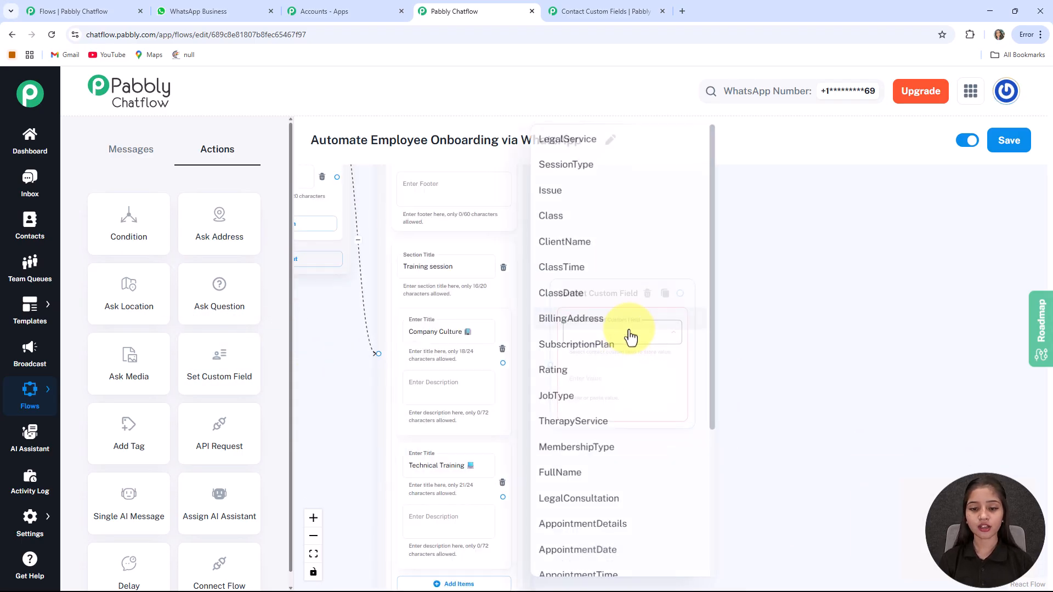
left_click(581, 171)
Copy the first list item's title into the custom field block as its value, "Company Culture 🏢".
left_click_drag(670, 411, 558, 367)
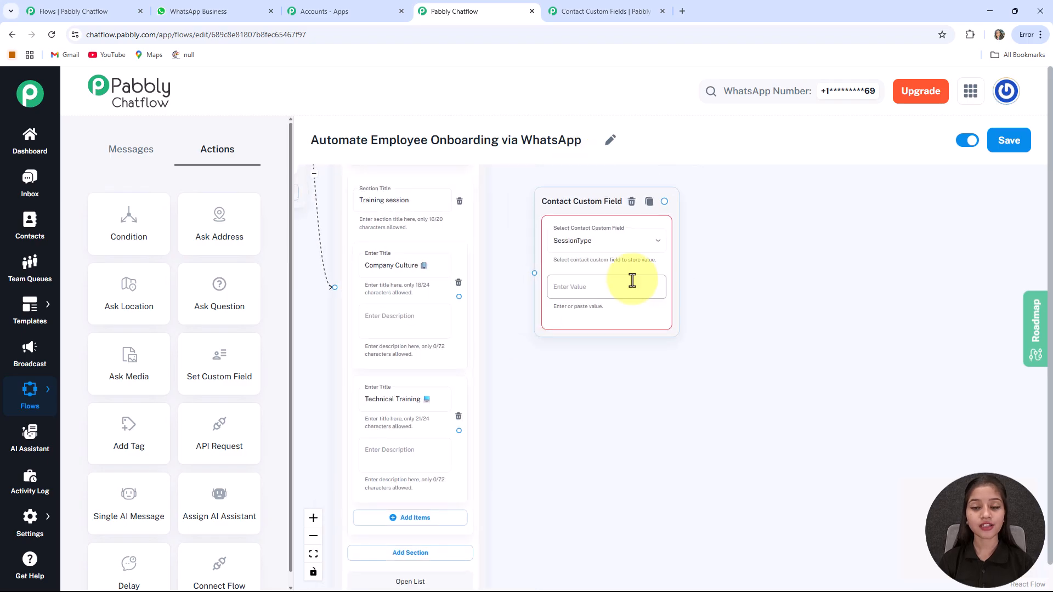
left_click(397, 268)
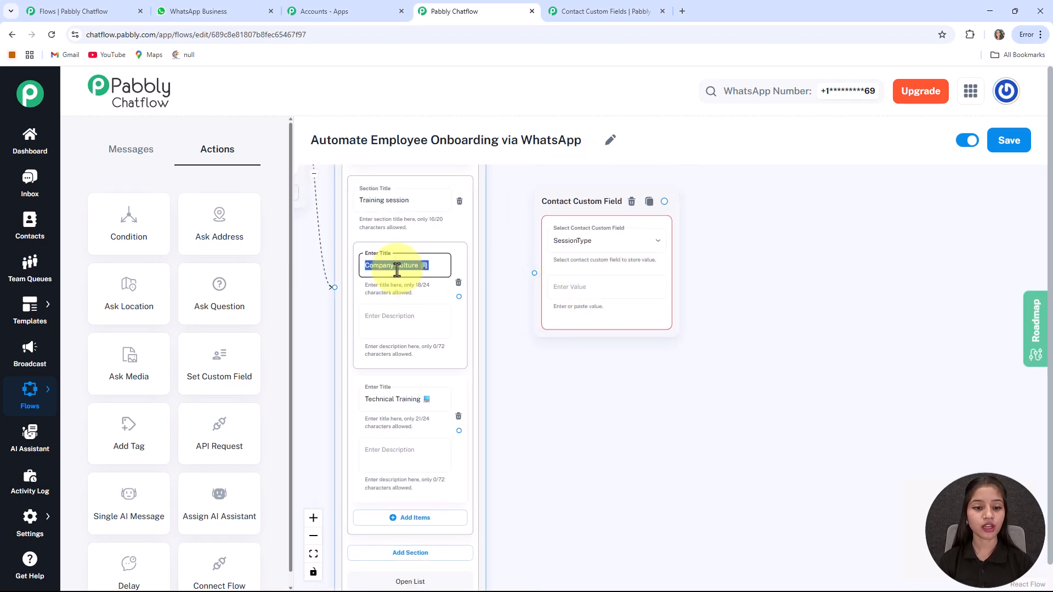
left_click(560, 287)
type("Company Culture 📗")
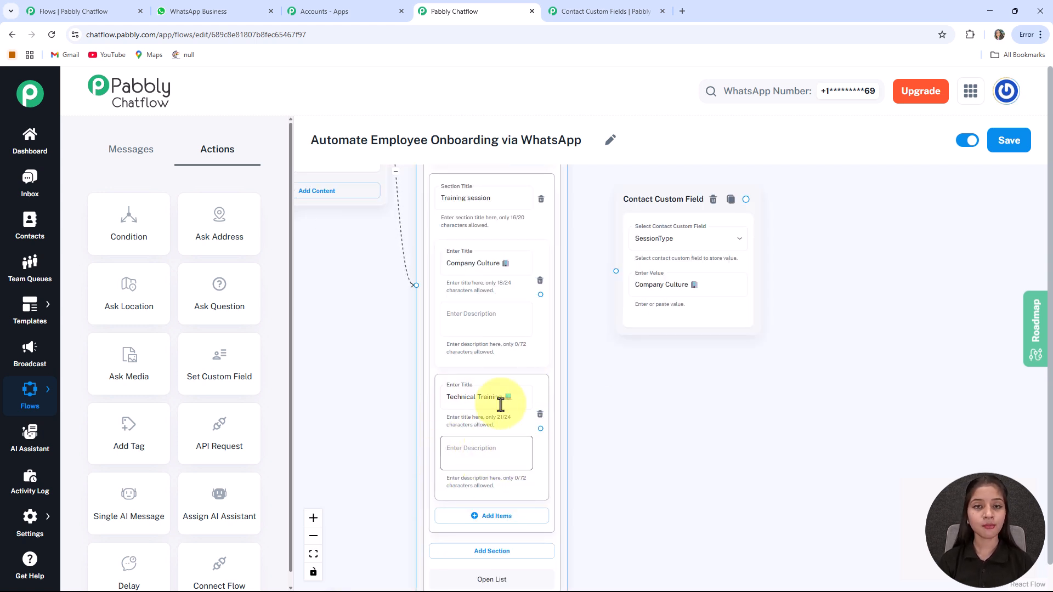
Set the second contact custom field block to SessionType with the value "Technical Training 💻", copied from the second list item.
left_click_drag(334, 338, 334, 340)
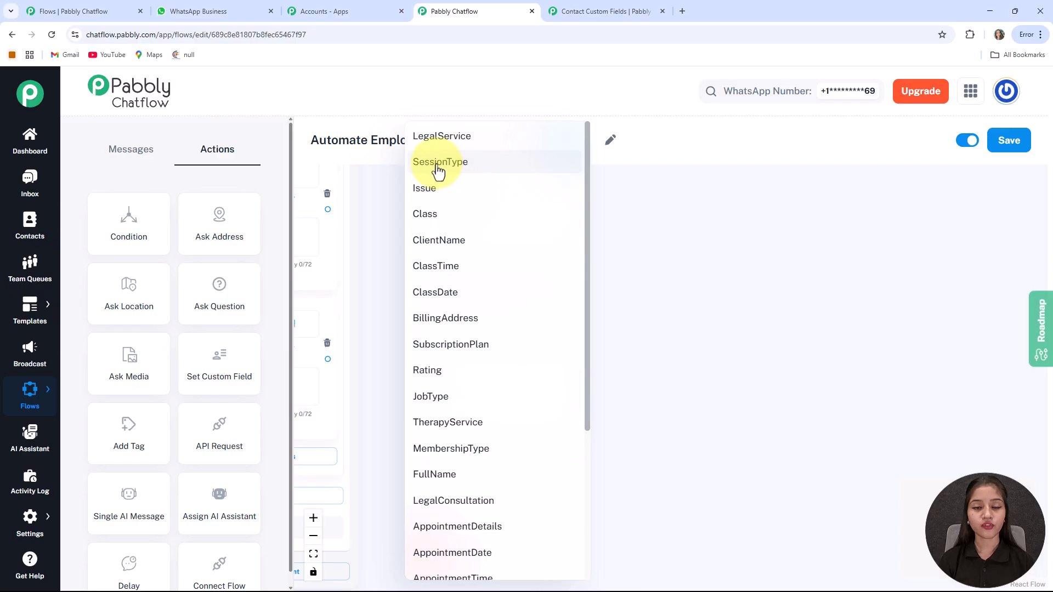
left_click(439, 162)
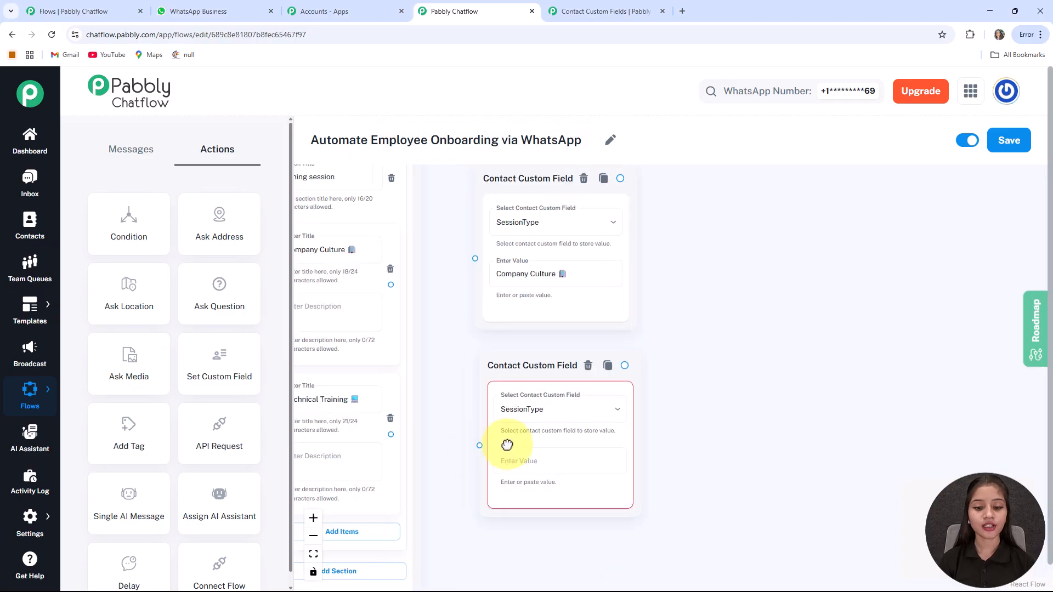
left_click(383, 391)
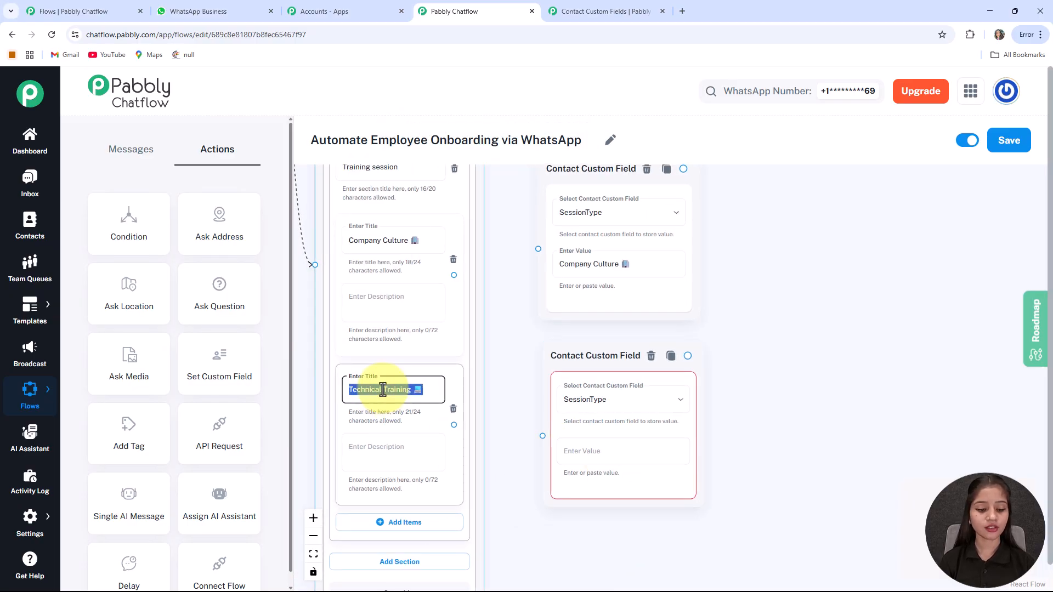
left_click_drag(383, 390, 601, 454)
left_click(578, 317)
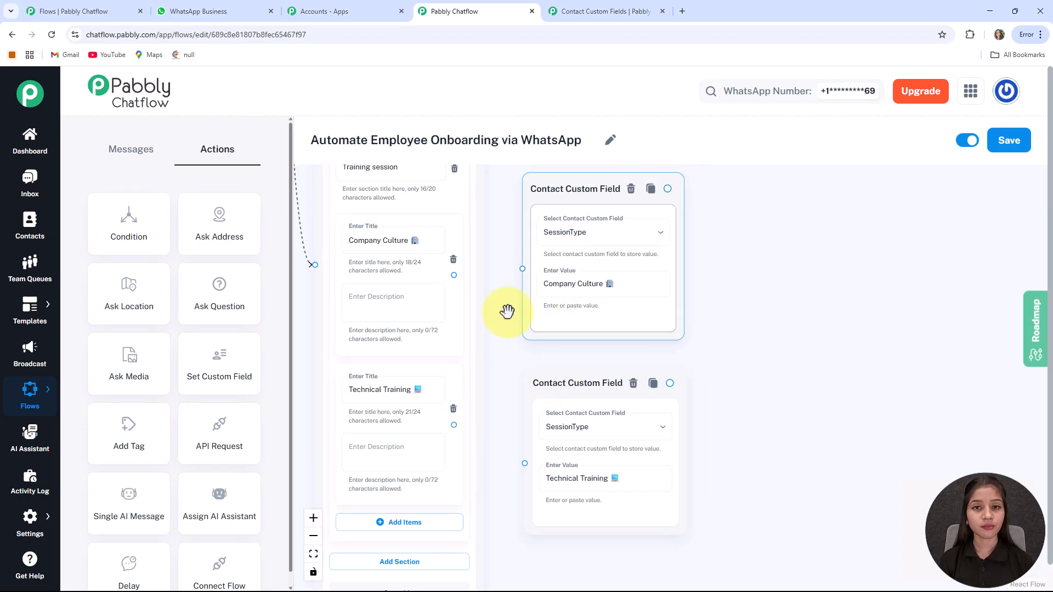
Connect the Company Culture and Technical Training list items to their matching contact custom field blocks.
left_click_drag(506, 324, 597, 319)
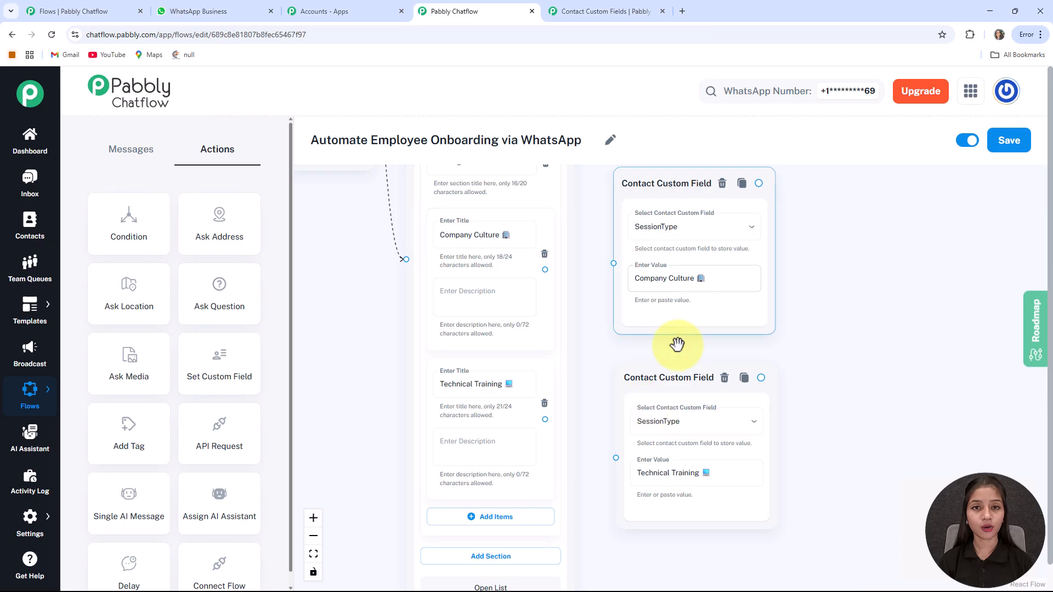
left_click(430, 228)
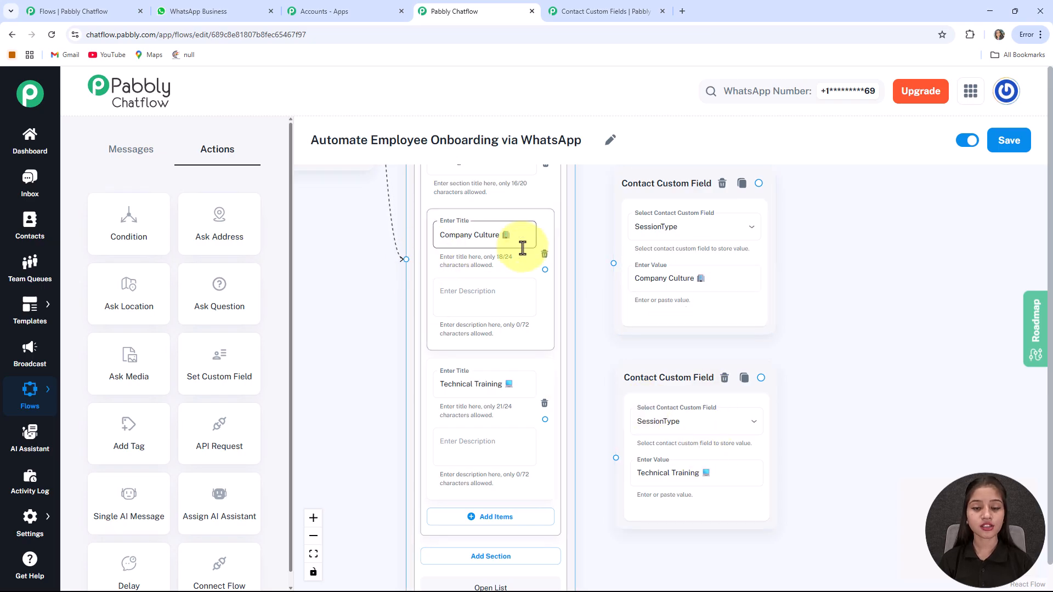
left_click(802, 320)
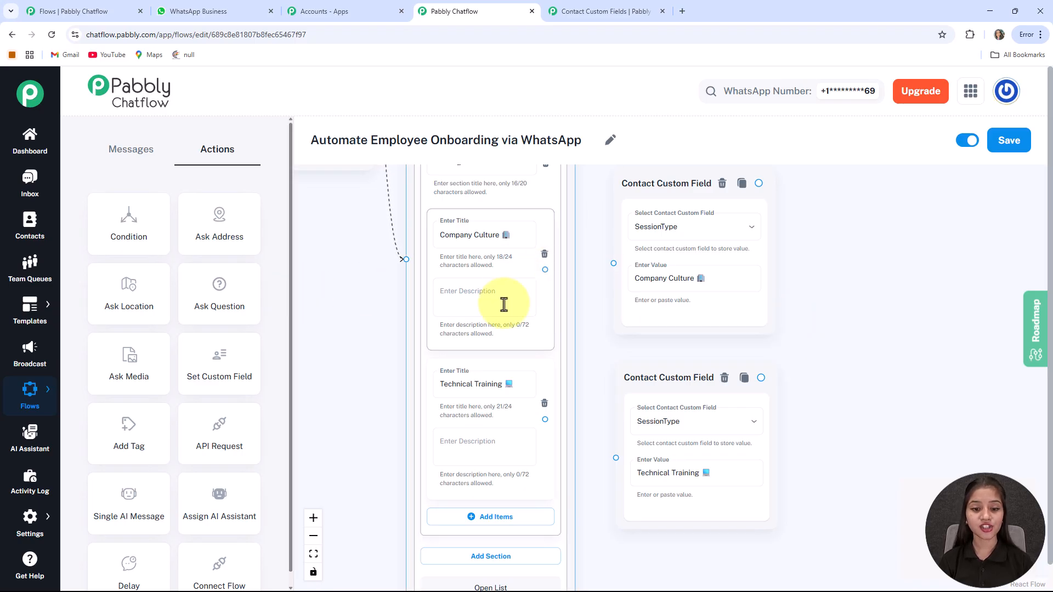
scroll(550, 253, "down", 1)
left_click(477, 348)
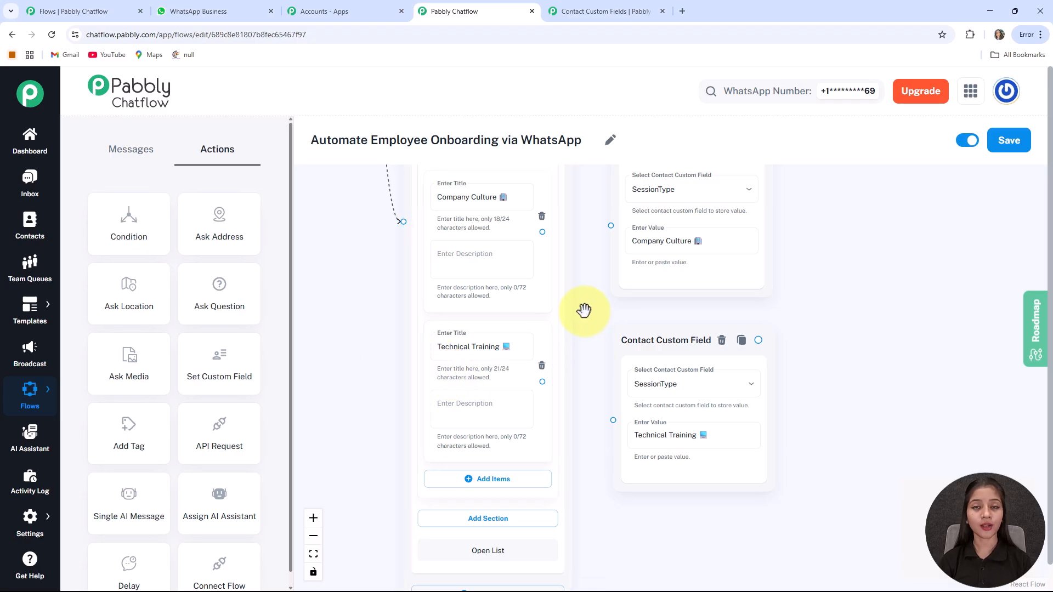
left_click_drag(542, 228, 611, 225)
left_click_drag(543, 381, 614, 420)
Add a Text Button message linked from the Company Culture custom field block and place it beside the custom field blocks.
scroll(602, 348, "down", 3)
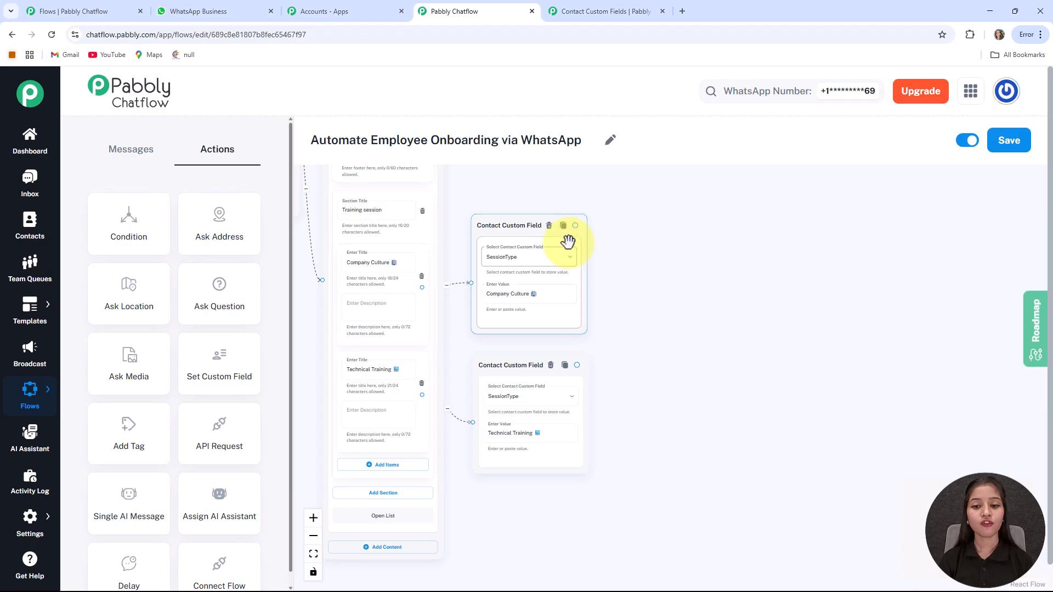
left_click_drag(618, 258, 615, 317)
left_click(628, 325)
left_click_drag(601, 457, 790, 481)
scroll(684, 367, "up", 3)
left_click_drag(879, 362, 799, 380)
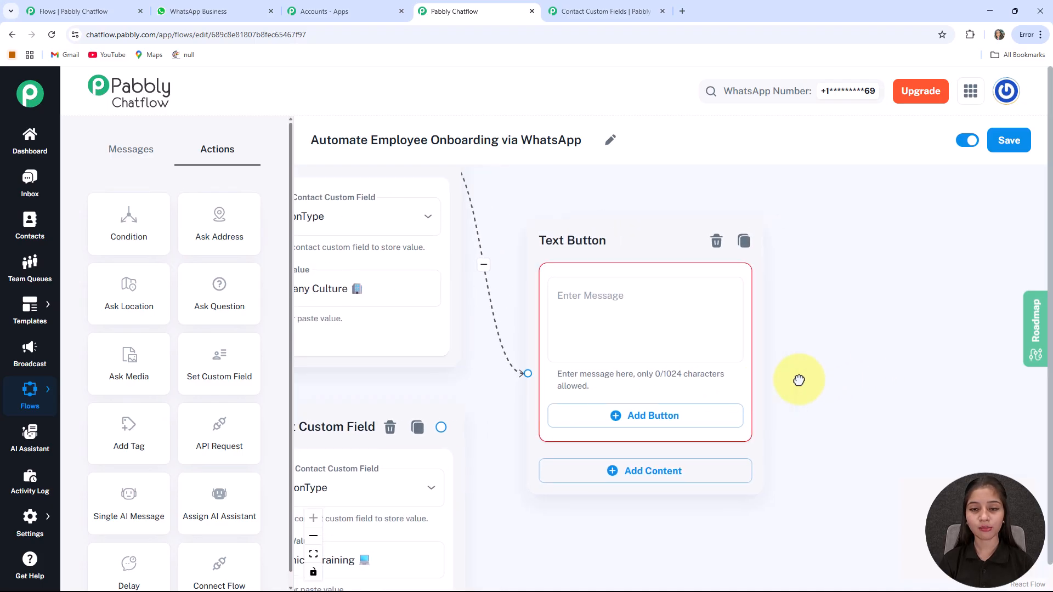
Paste the thank-you message ending "*Your training session will be done with $SessionType.*" into the new Text Button block.
left_click(583, 329)
key("ctrl+v")
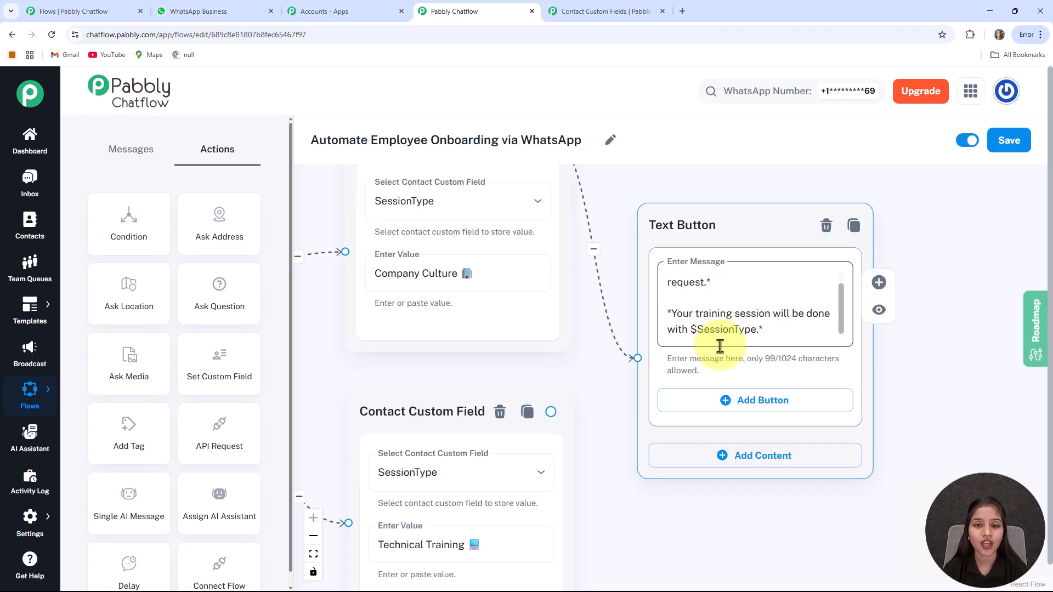
left_click(690, 332)
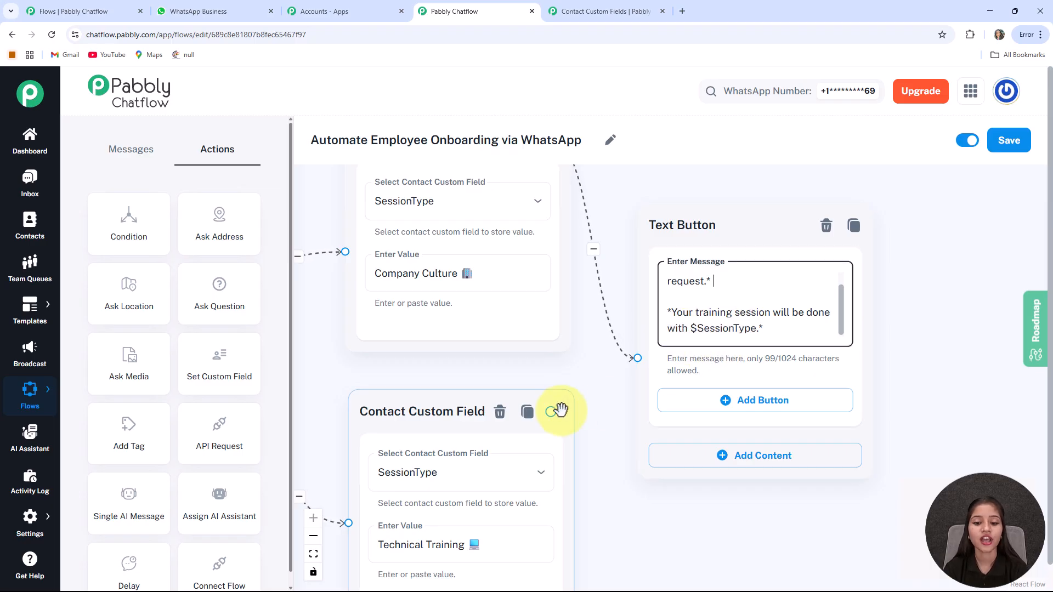
Connect the Technical Training custom field block to the same training confirmation message.
left_click_drag(551, 412, 640, 360)
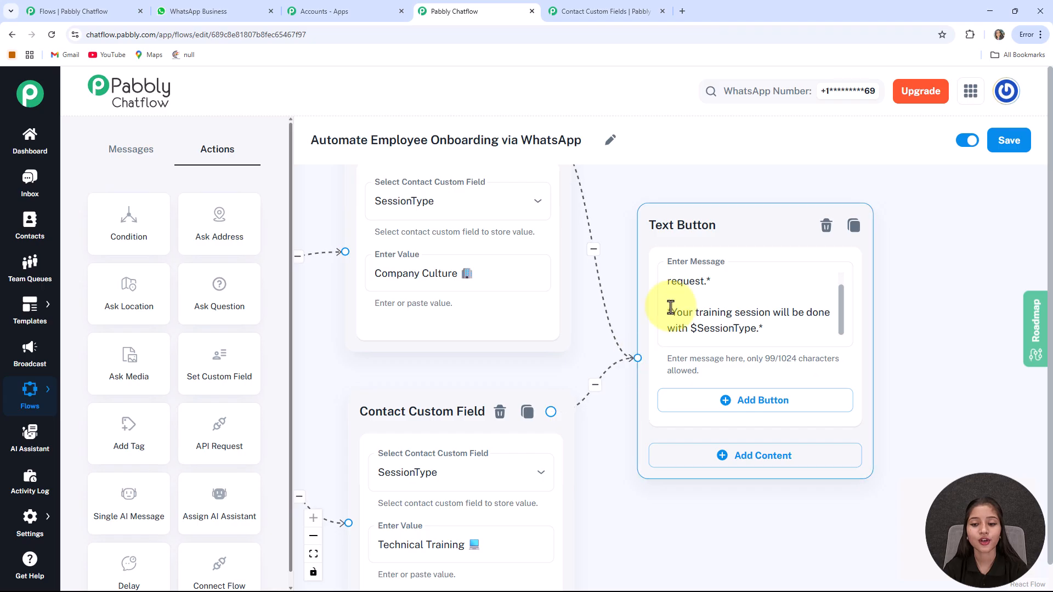
left_click_drag(715, 241, 742, 335)
left_click(313, 555)
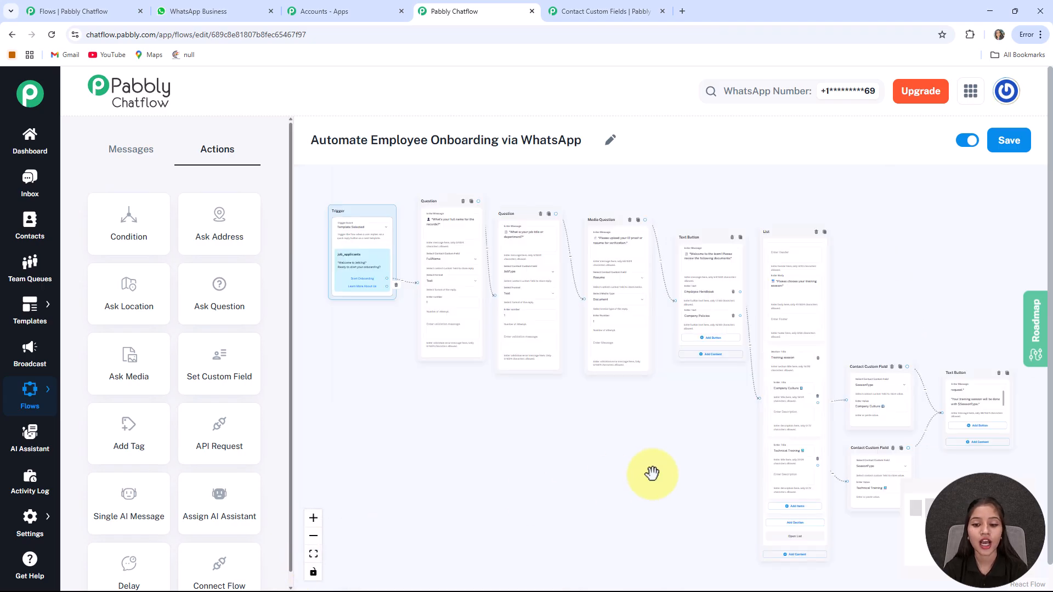
Link the Company Policies button to a new Text Button message containing the "Jetking Policy Structure & Details" text.
scroll(607, 433, "up", 5)
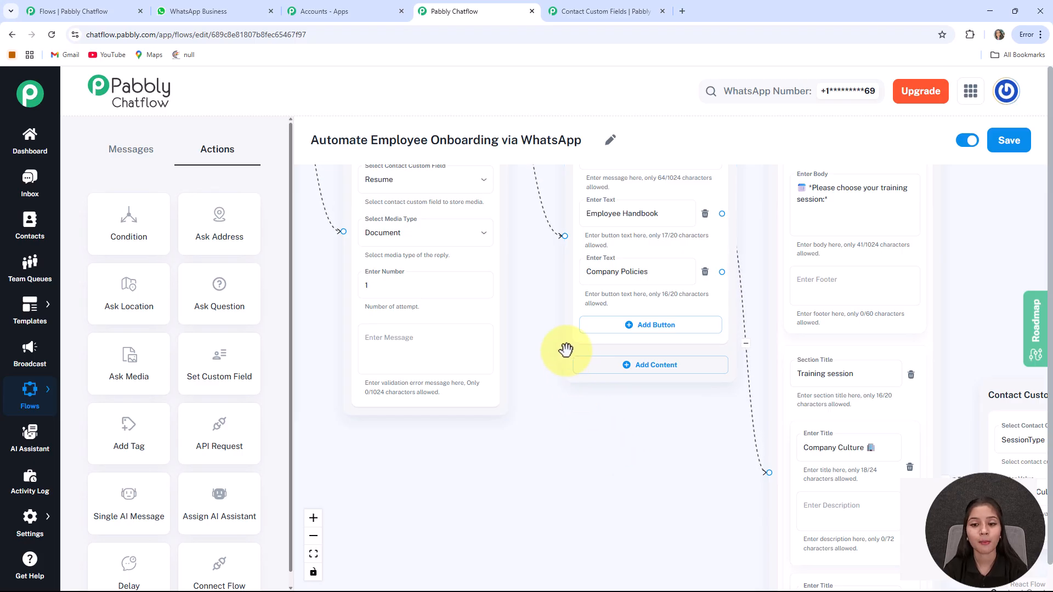
left_click_drag(664, 483, 496, 487)
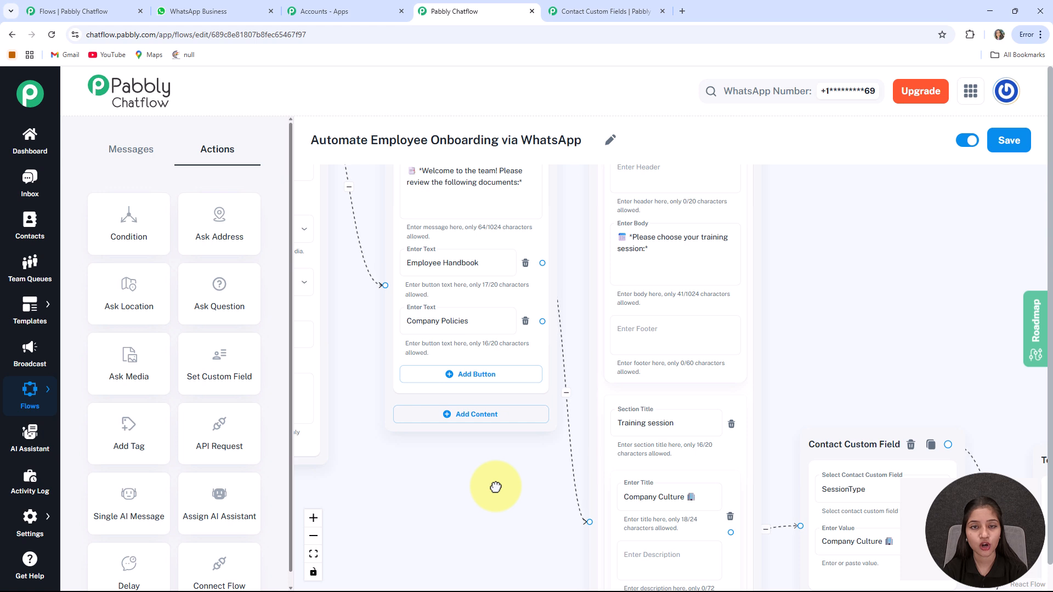
left_click_drag(542, 324, 932, 208)
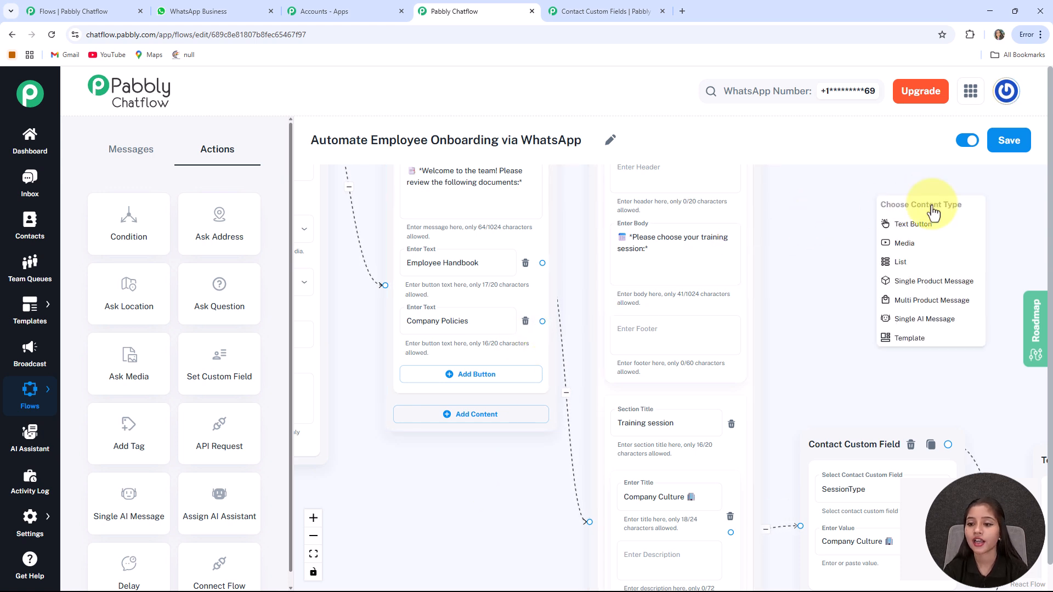
left_click(910, 225)
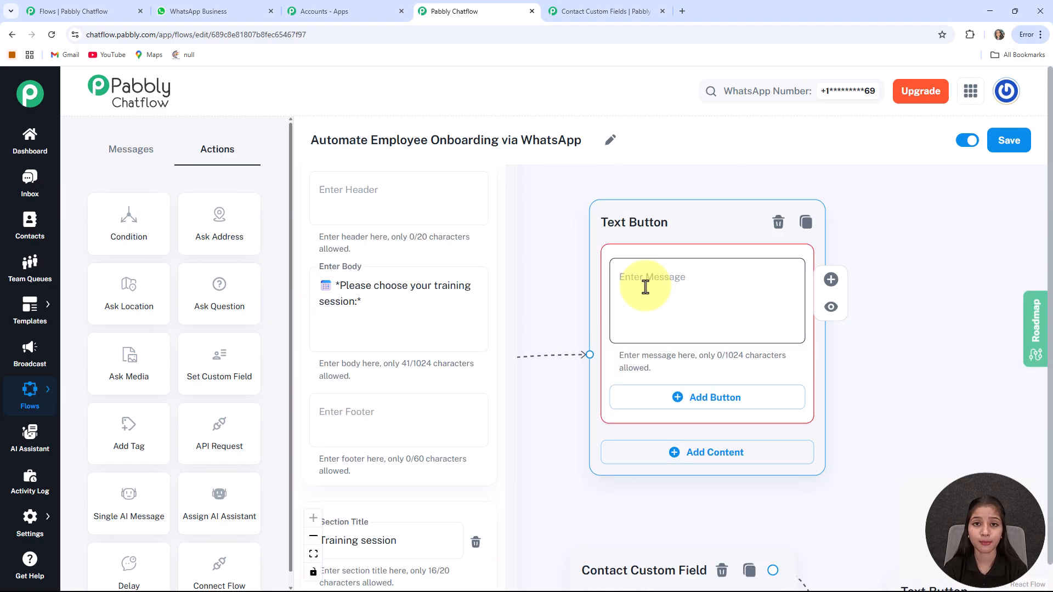
key("ctrl+v")
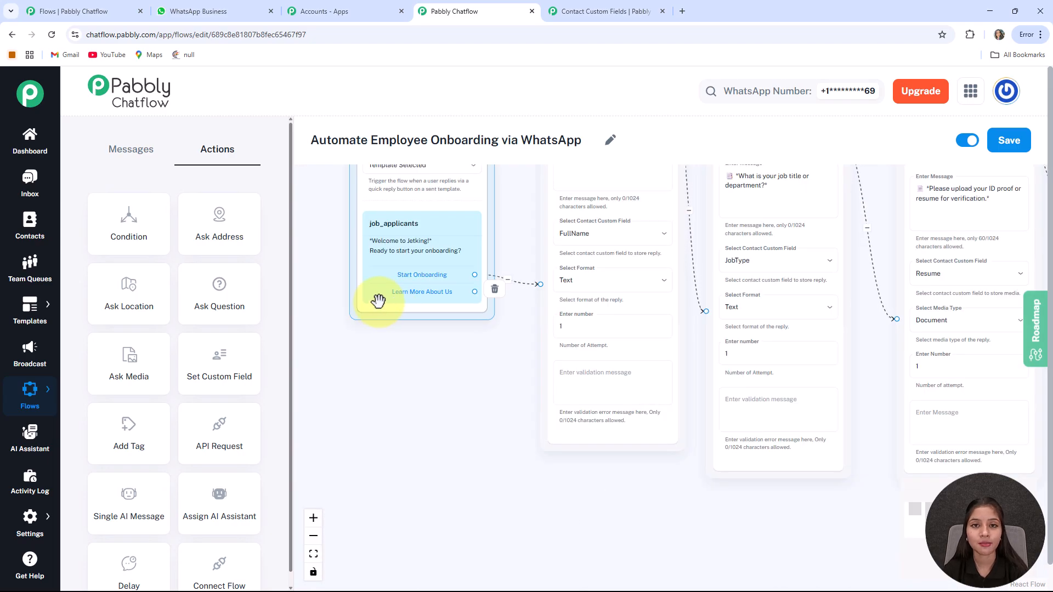
Add a Text Button message linked from the trigger template's "Learn More About Us" button, below the question blocks.
scroll(511, 340, "up", 4)
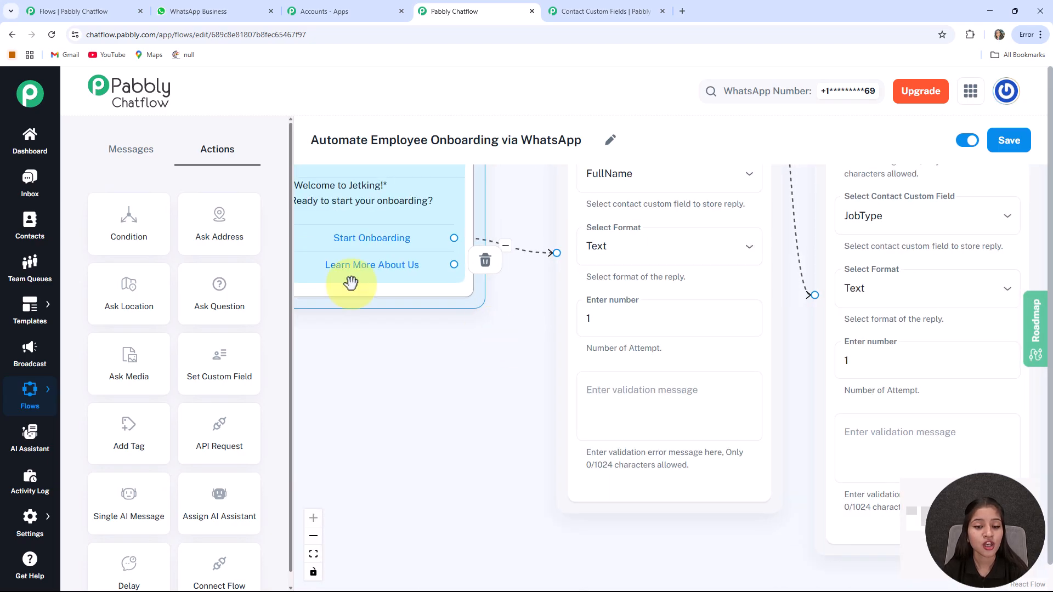
scroll(432, 268, "down", 5)
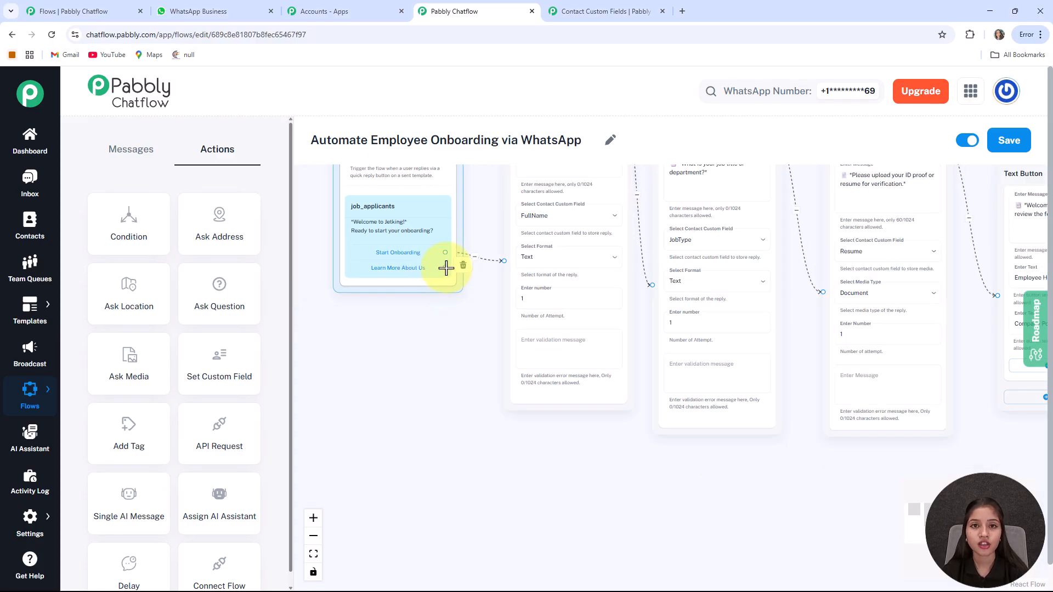
left_click_drag(517, 450, 513, 452)
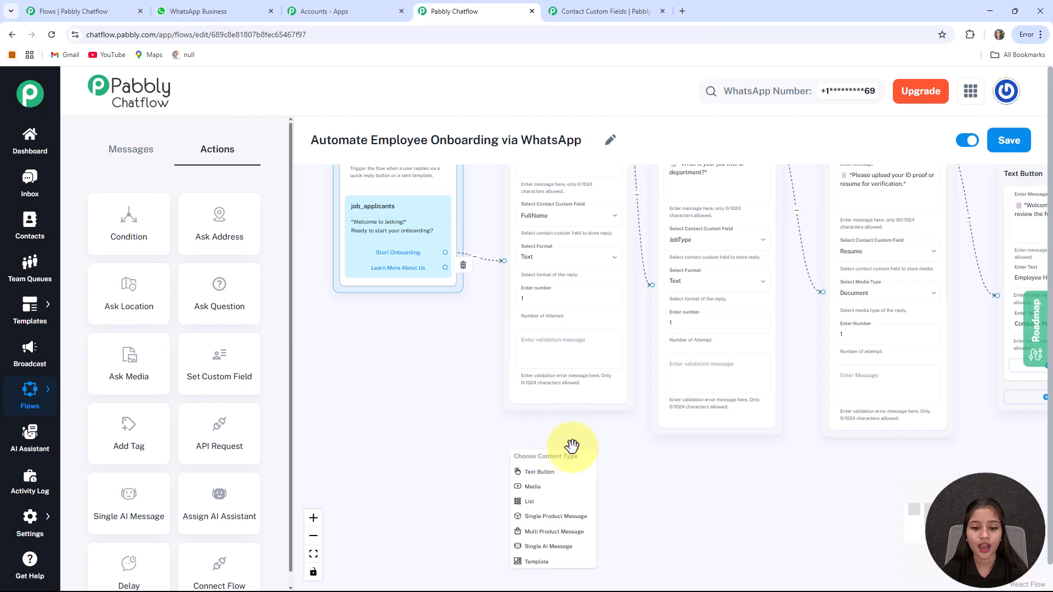
left_click(543, 473)
scroll(659, 477, "down", 3)
left_click_drag(689, 508, 632, 396)
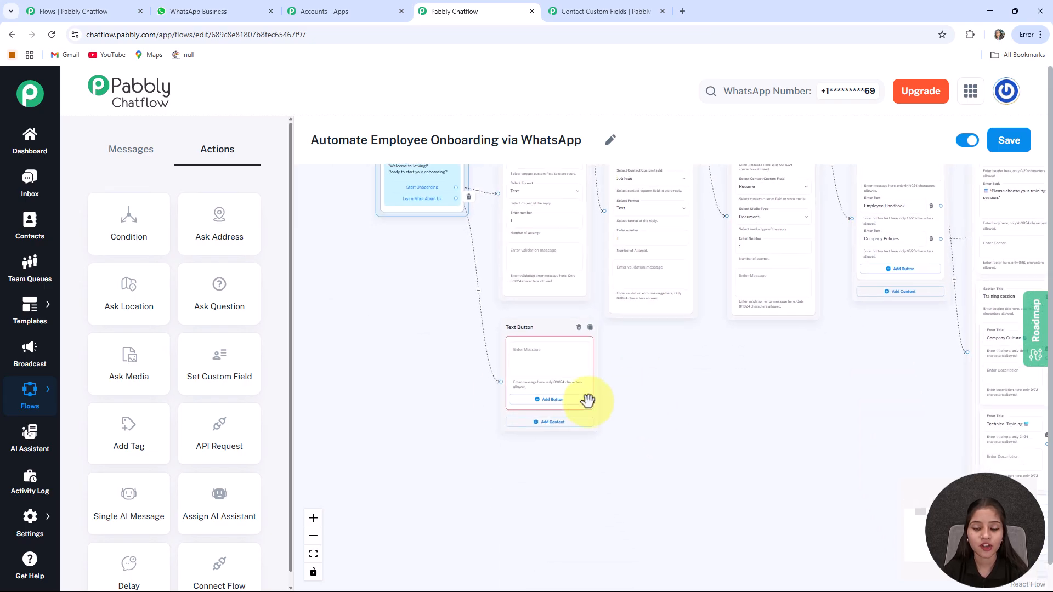
Paste the "About Jetking Infotrain Limited" company description as the new block's message.
scroll(573, 354, "up", 2)
left_click(488, 354)
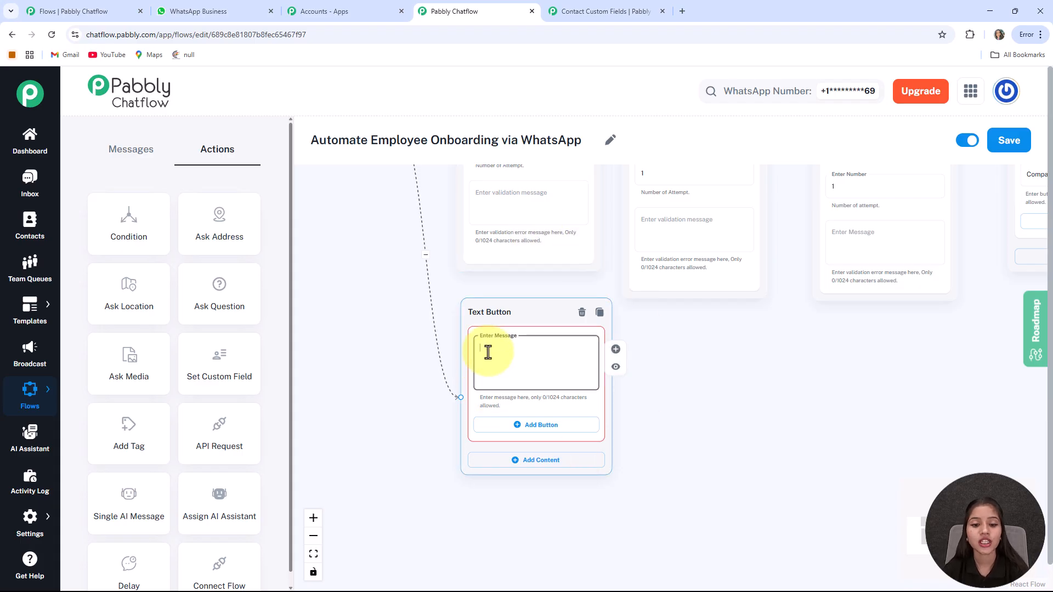
key("ctrl+v")
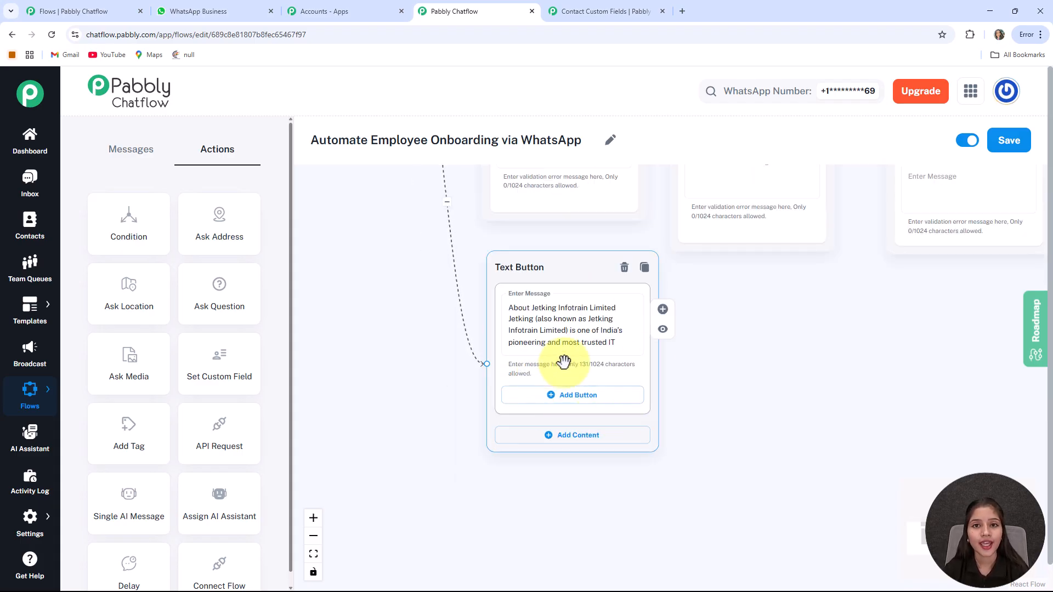
Fit the whole onboarding flow in view and save it.
scroll(740, 346, "down", 2)
left_click_drag(756, 345, 616, 435)
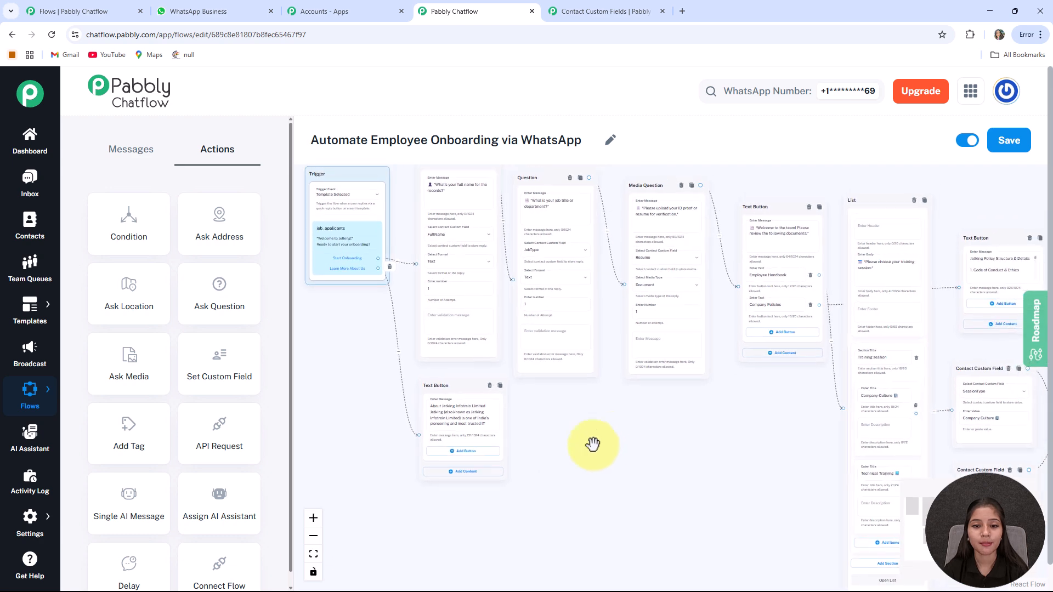
left_click(313, 555)
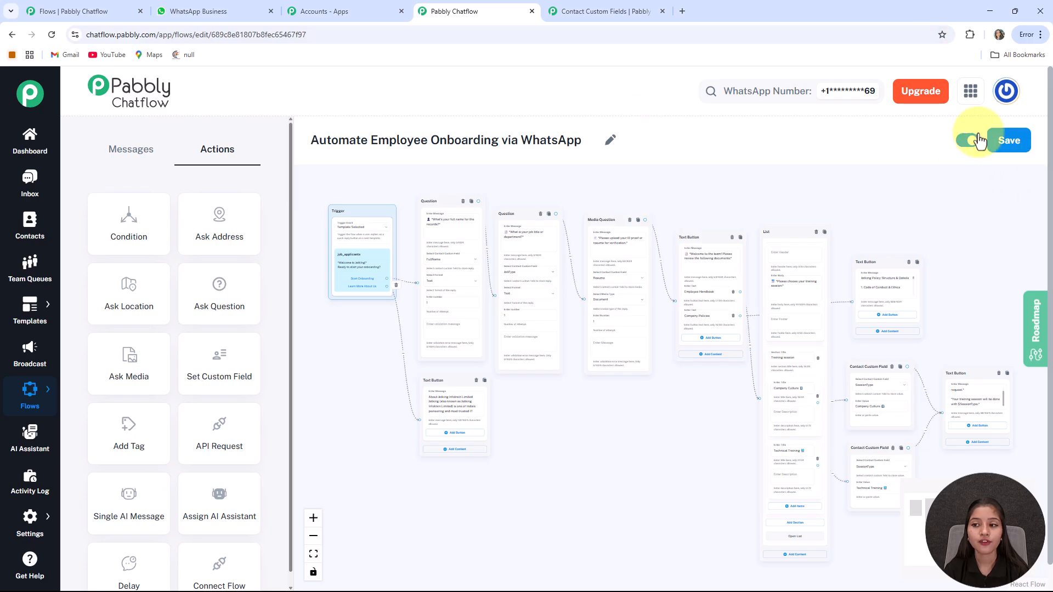
left_click(1027, 143)
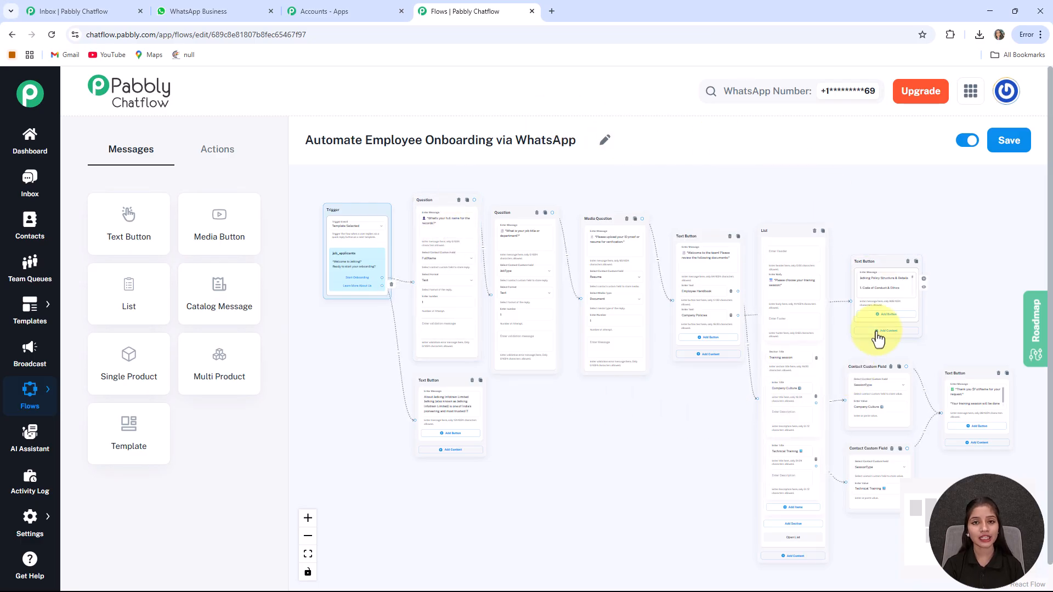
Switch to WhatsApp, review the test onboarding conversation in the Company chat, and return to the flow.
left_click(192, 15)
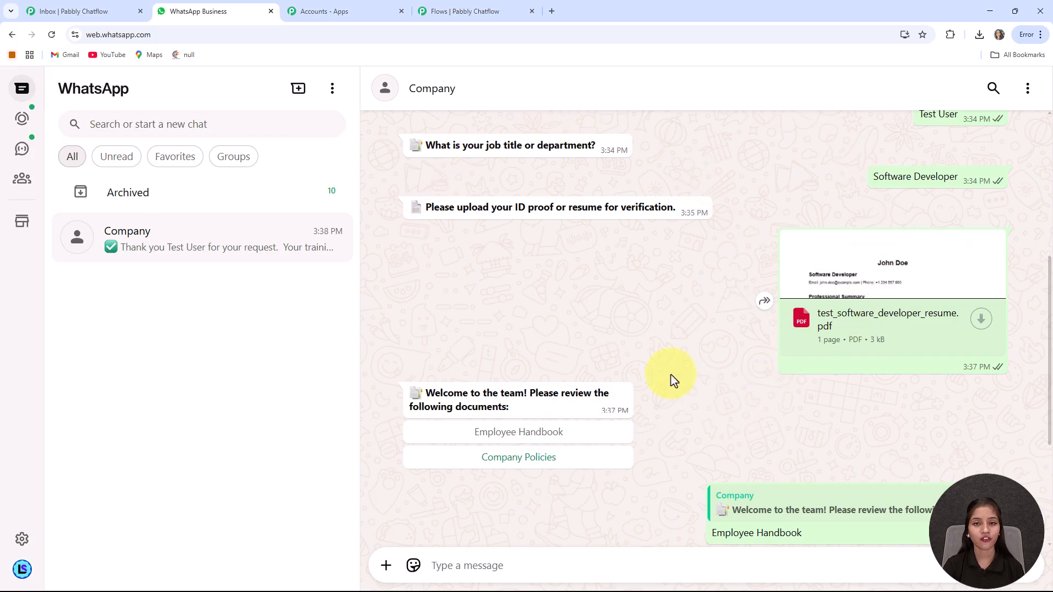
scroll(672, 380, "down", 4)
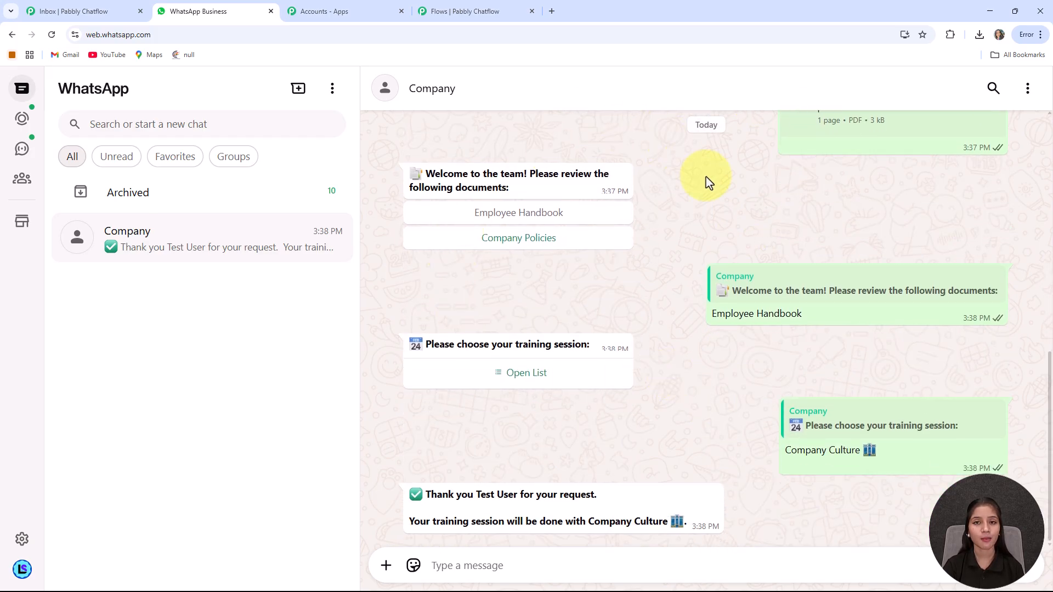
scroll(660, 396, "up", 4)
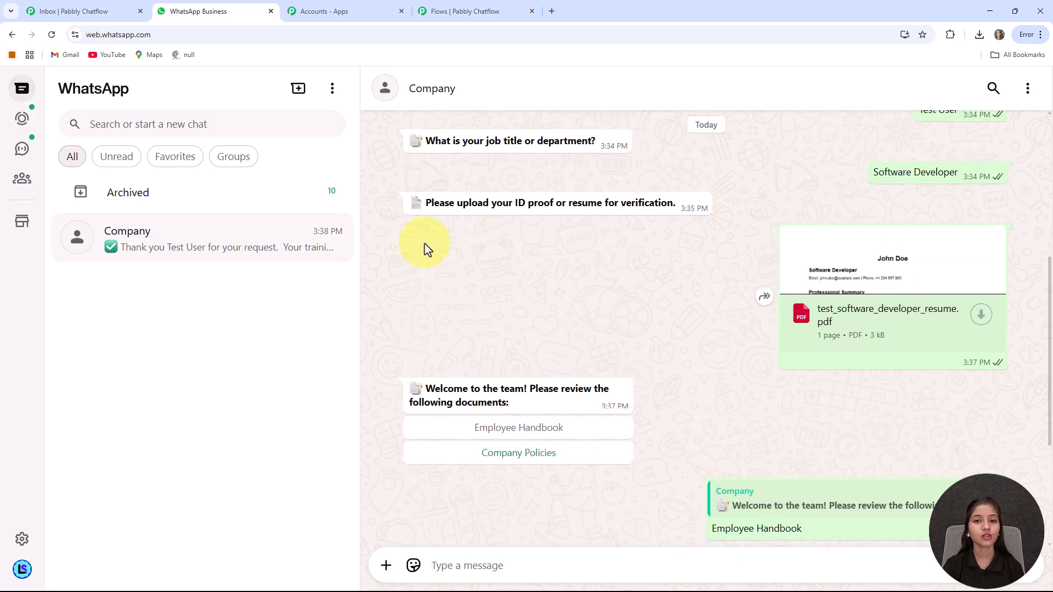
scroll(756, 331, "up", 4)
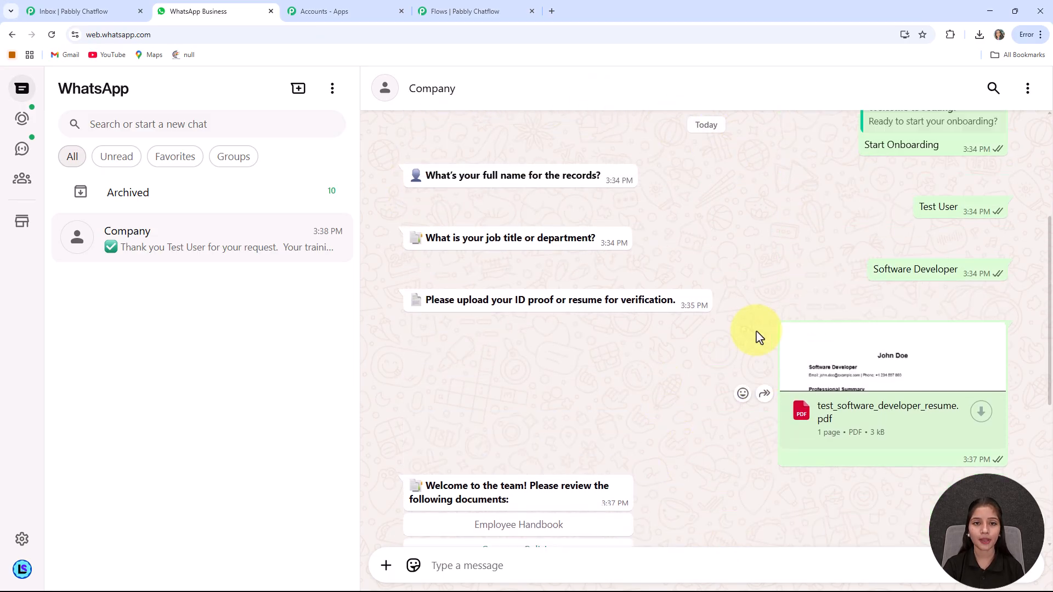
left_click(497, 10)
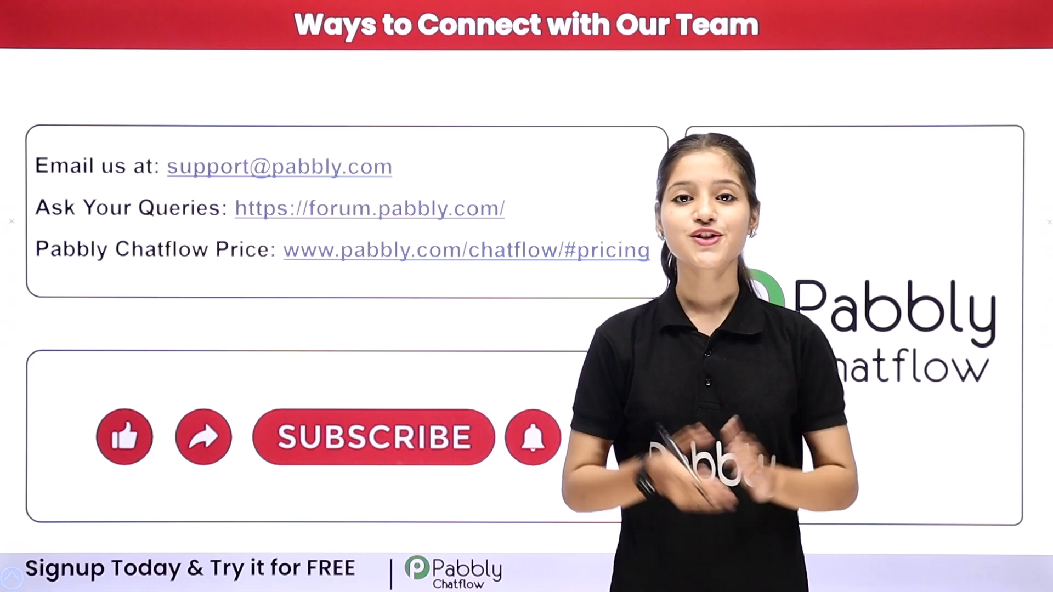